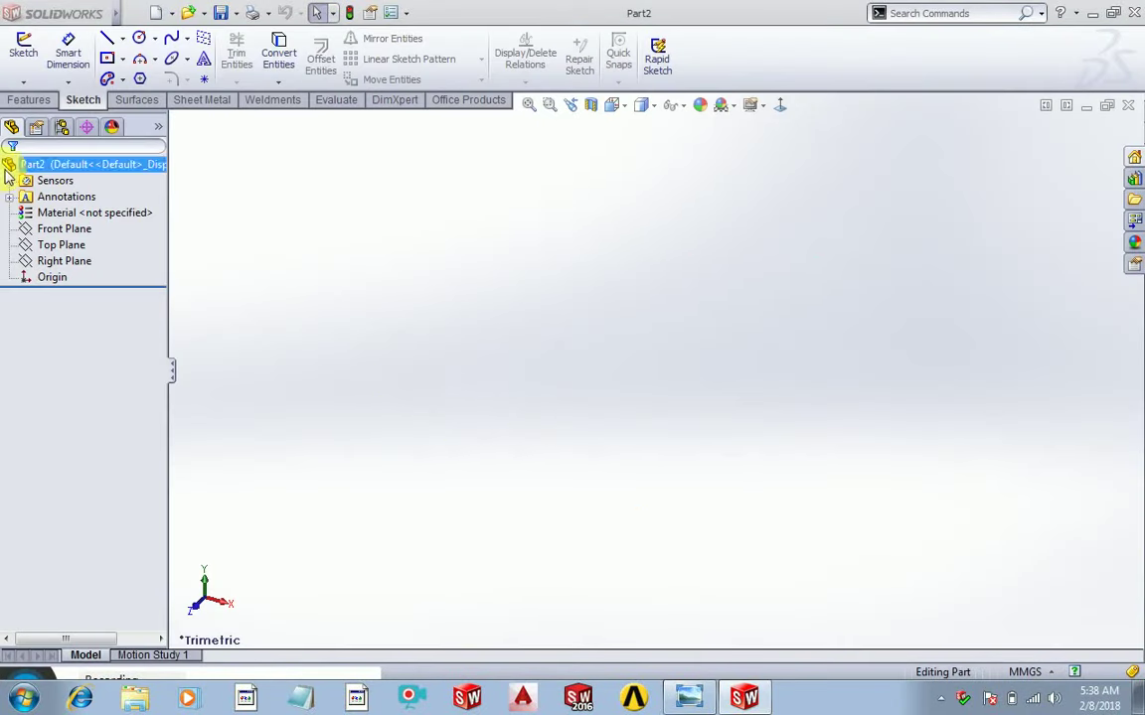
Step: Create a new part and start a sketch on the Front Plane
{"action": "left_click", "coordinate": [60, 232]}
{"action": "left_click", "coordinate": [67, 227]}
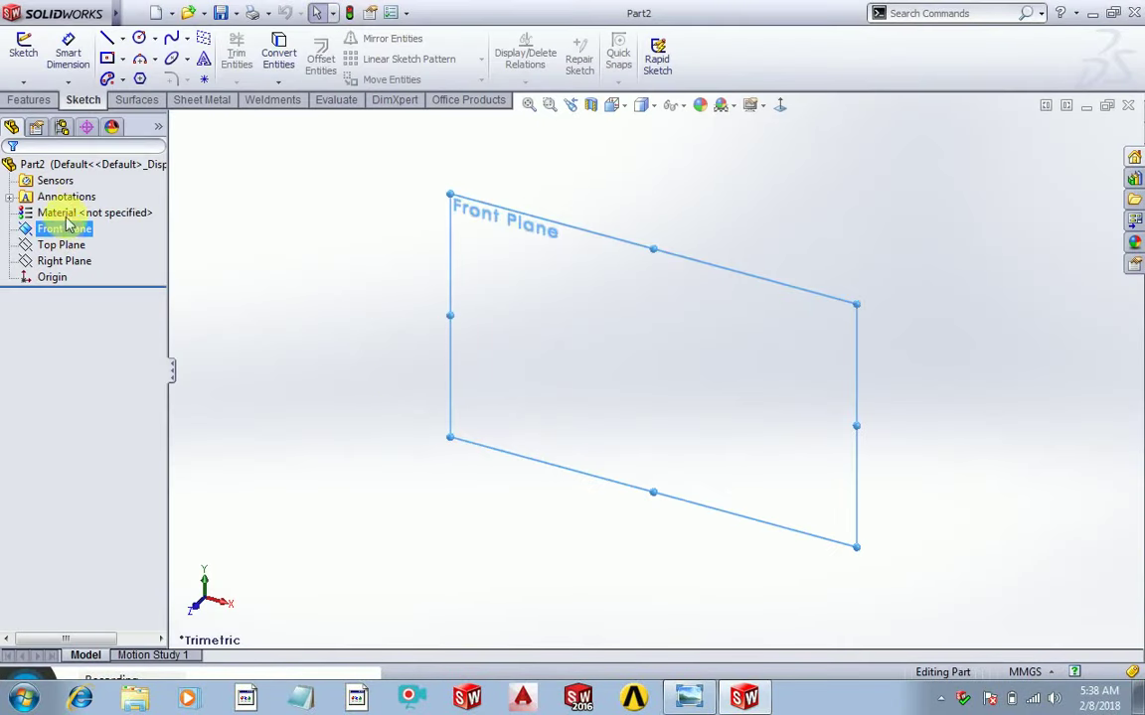
{"action": "left_click", "coordinate": [67, 197]}
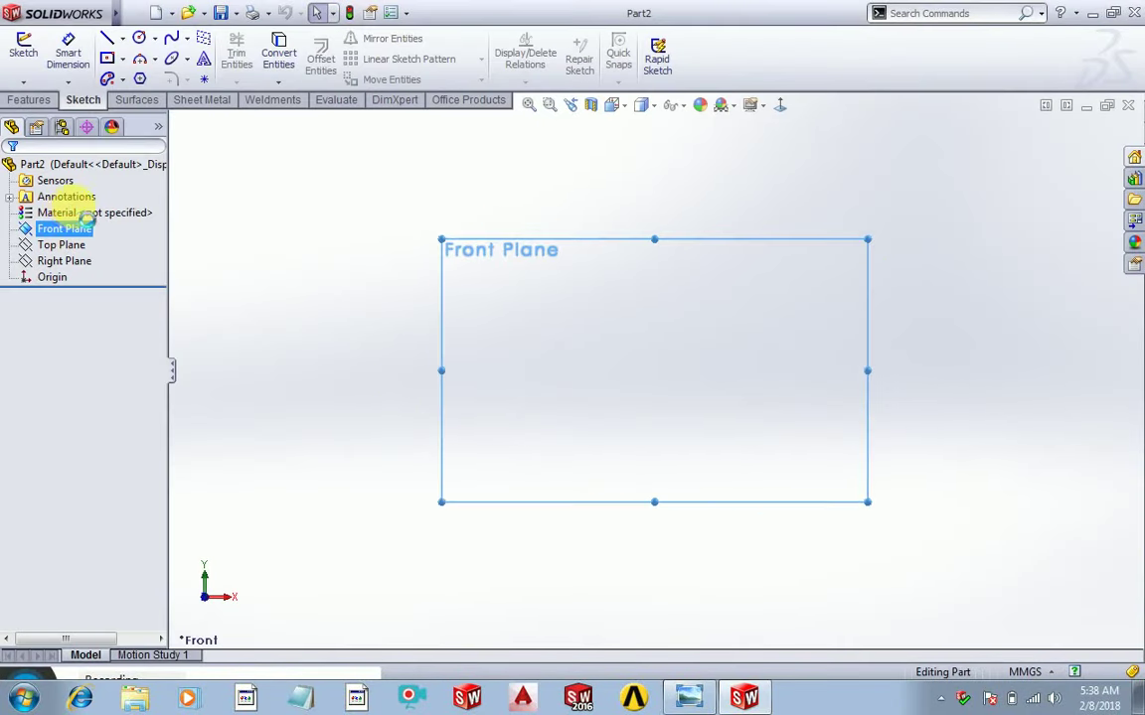
Step: Start a line at the origin, cancel it, and bring up the Drum reference drawing
{"action": "left_click", "coordinate": [106, 40]}
{"action": "left_click", "coordinate": [655, 370]}
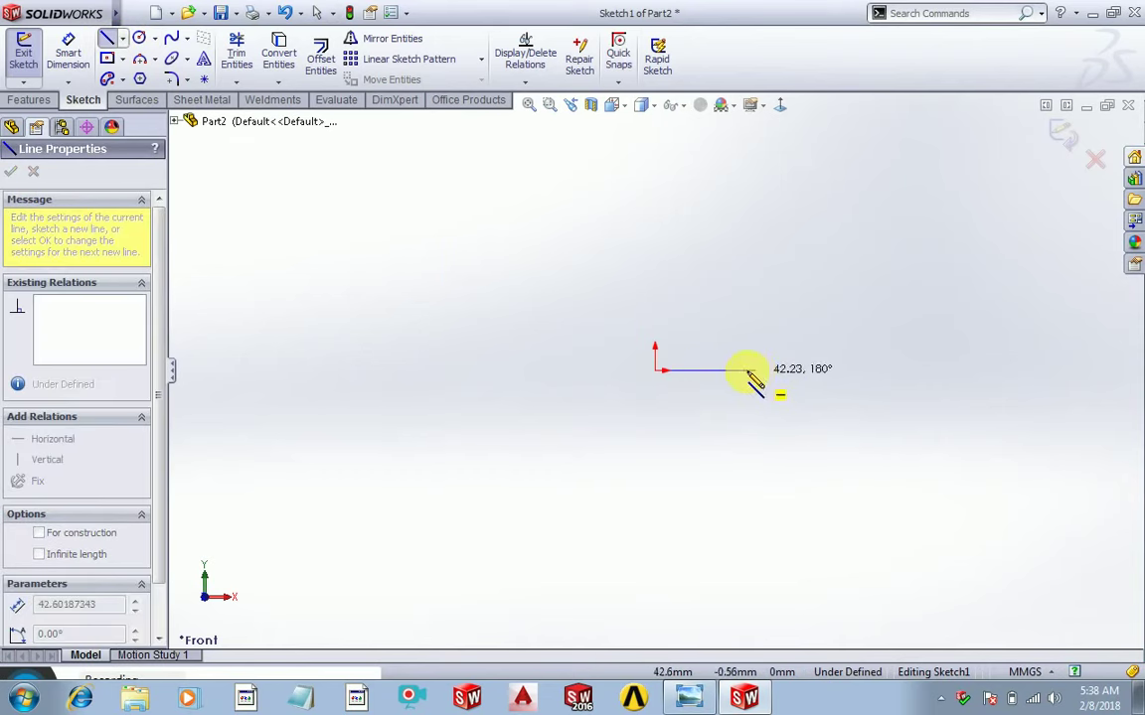
{"action": "key", "text": "Escape"}
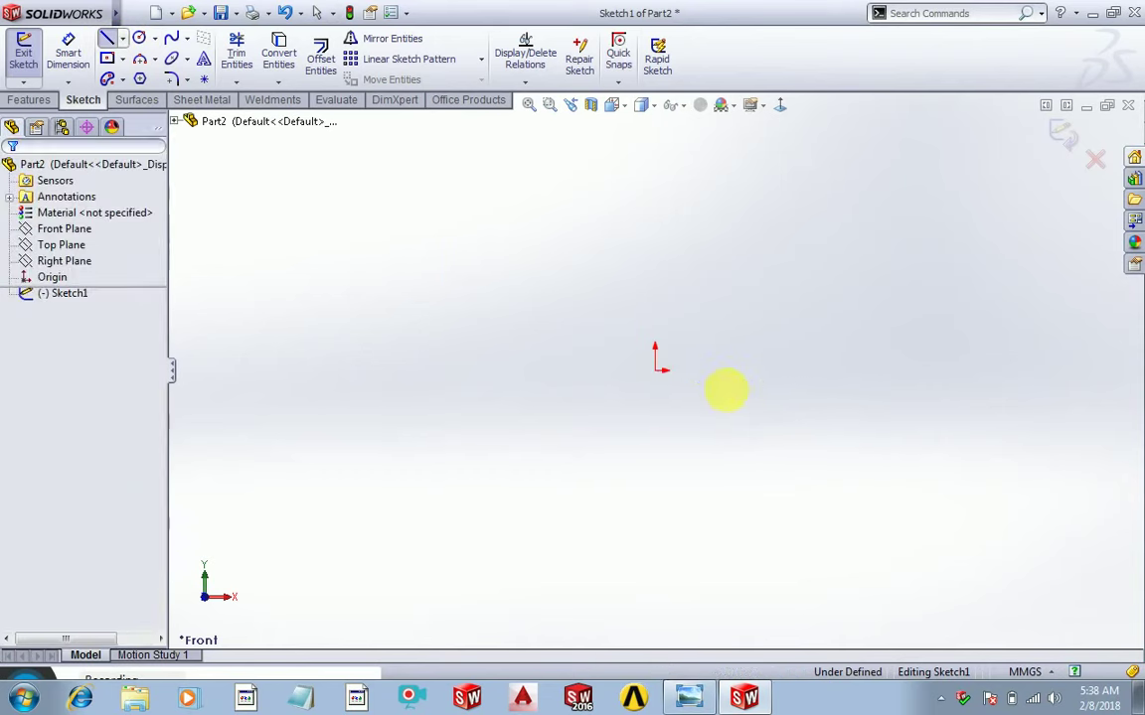
{"action": "left_click", "coordinate": [691, 696]}
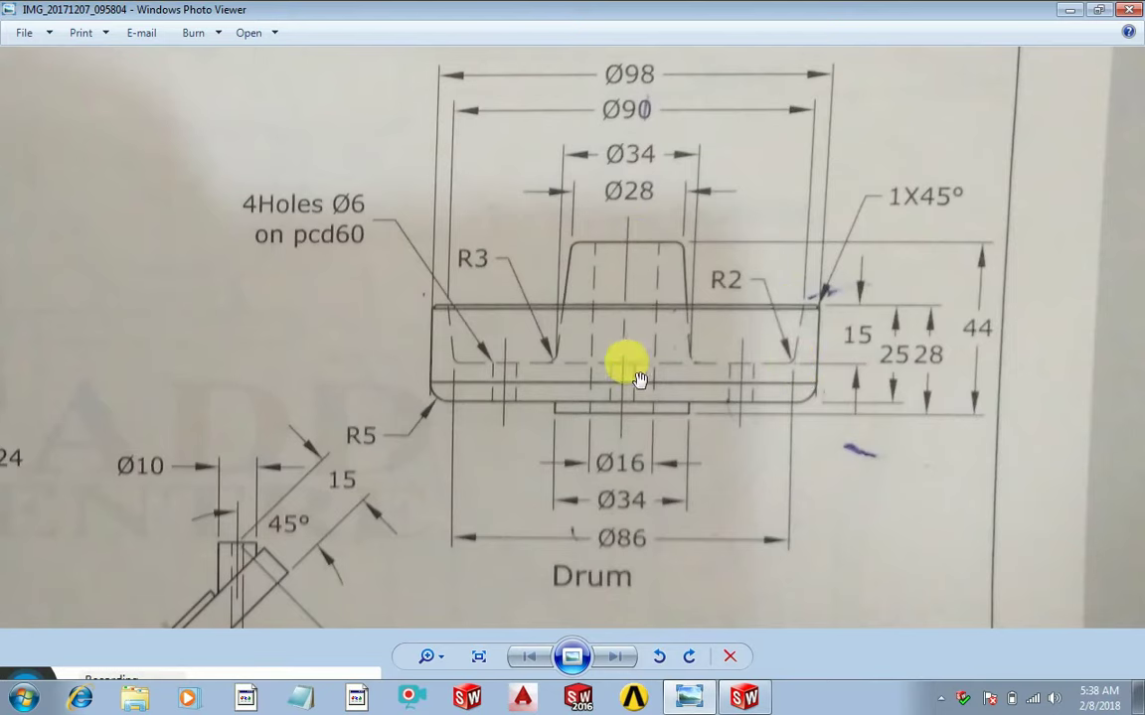
Step: Minimize the Drum drawing in Photo Viewer to return to the empty Sketch1
{"action": "left_click", "coordinate": [701, 702]}
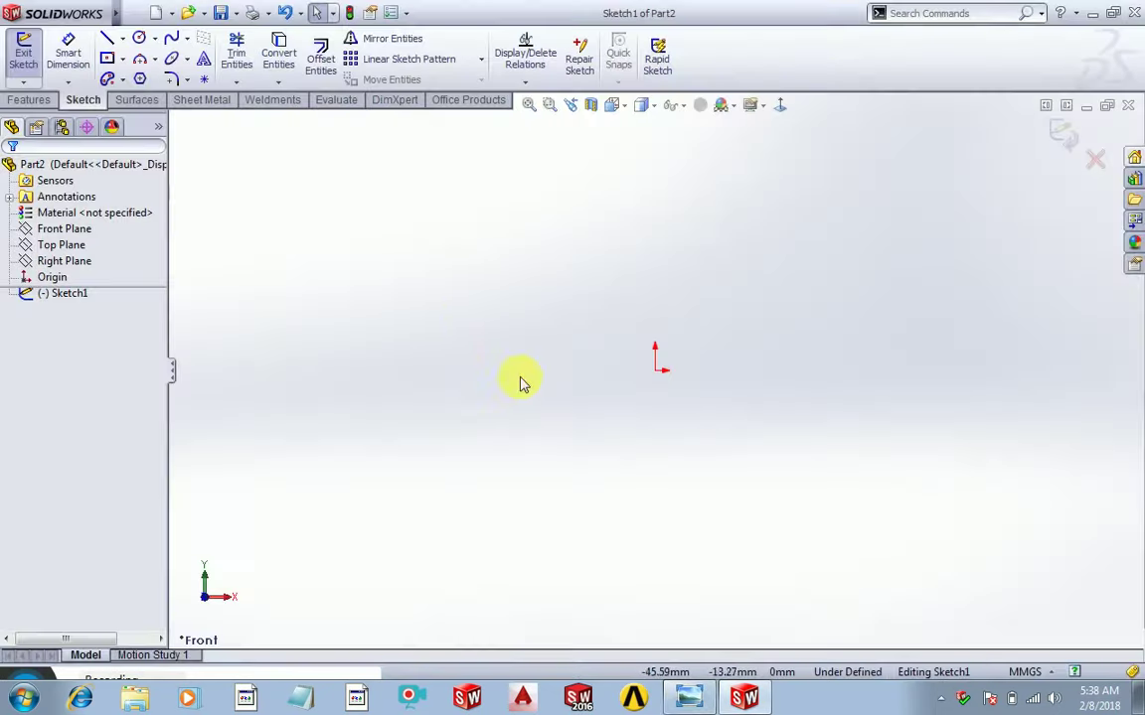
Step: Draw the first profile lines from the origin: bottom edge, short step, outer right edge, rim top
{"action": "left_click", "coordinate": [108, 42]}
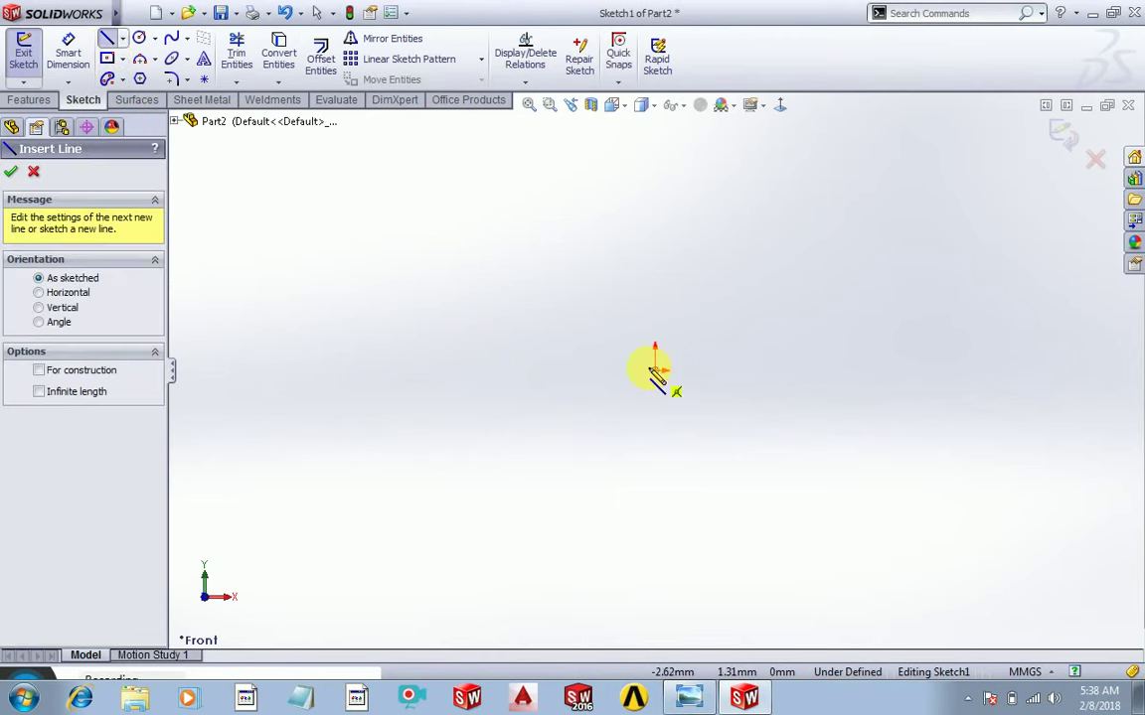
{"action": "left_click", "coordinate": [656, 371]}
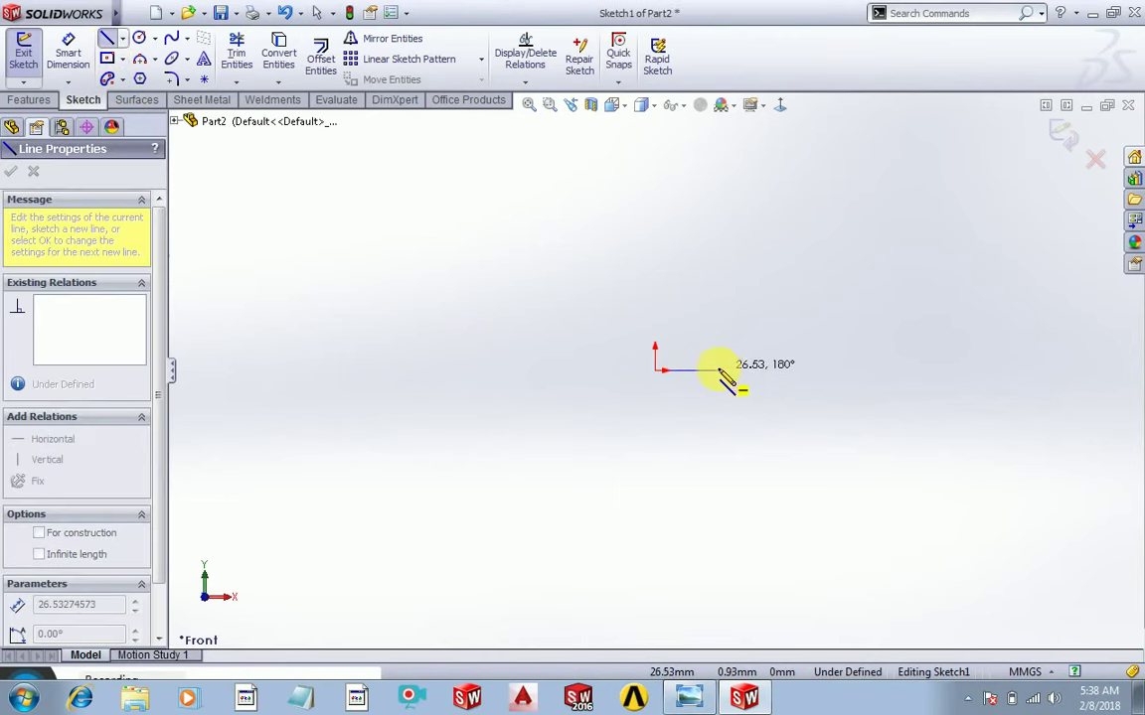
{"action": "left_click", "coordinate": [726, 371]}
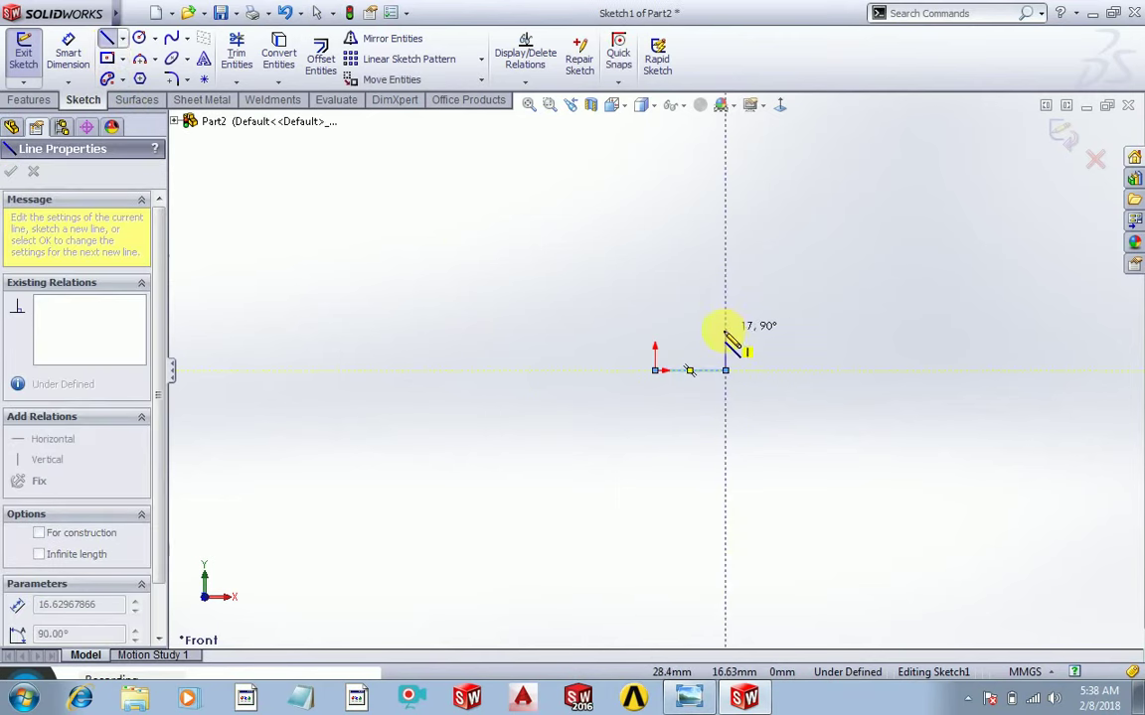
{"action": "left_click", "coordinate": [726, 334]}
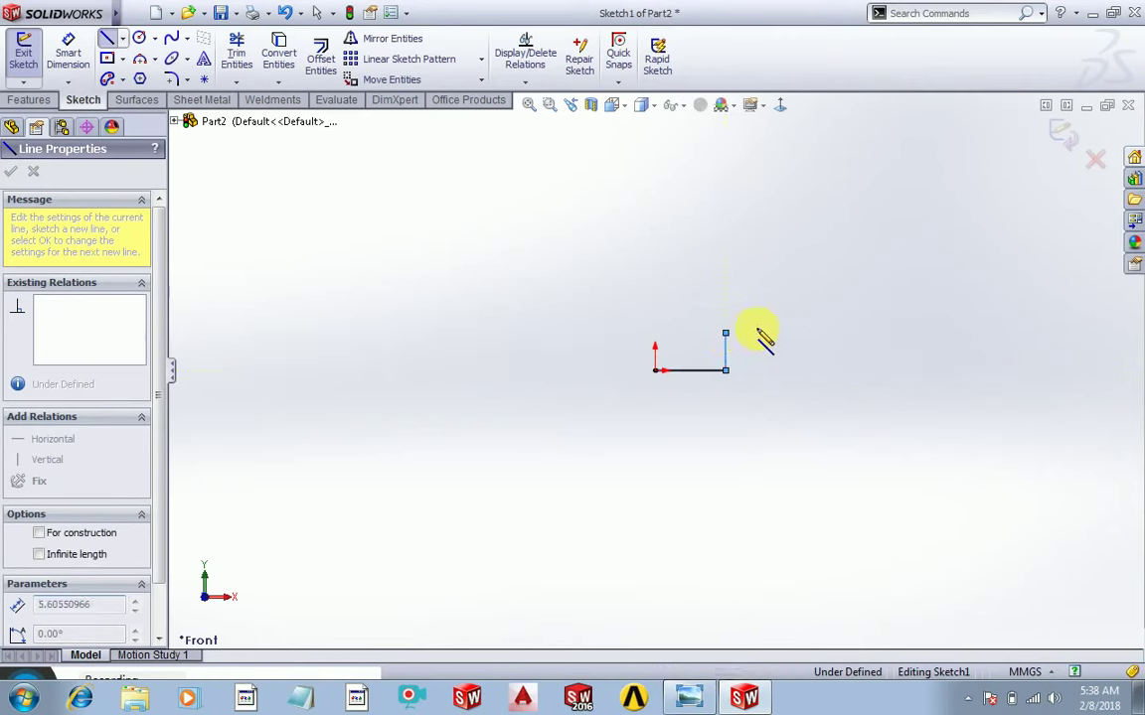
{"action": "left_click", "coordinate": [818, 334]}
{"action": "left_click", "coordinate": [819, 230]}
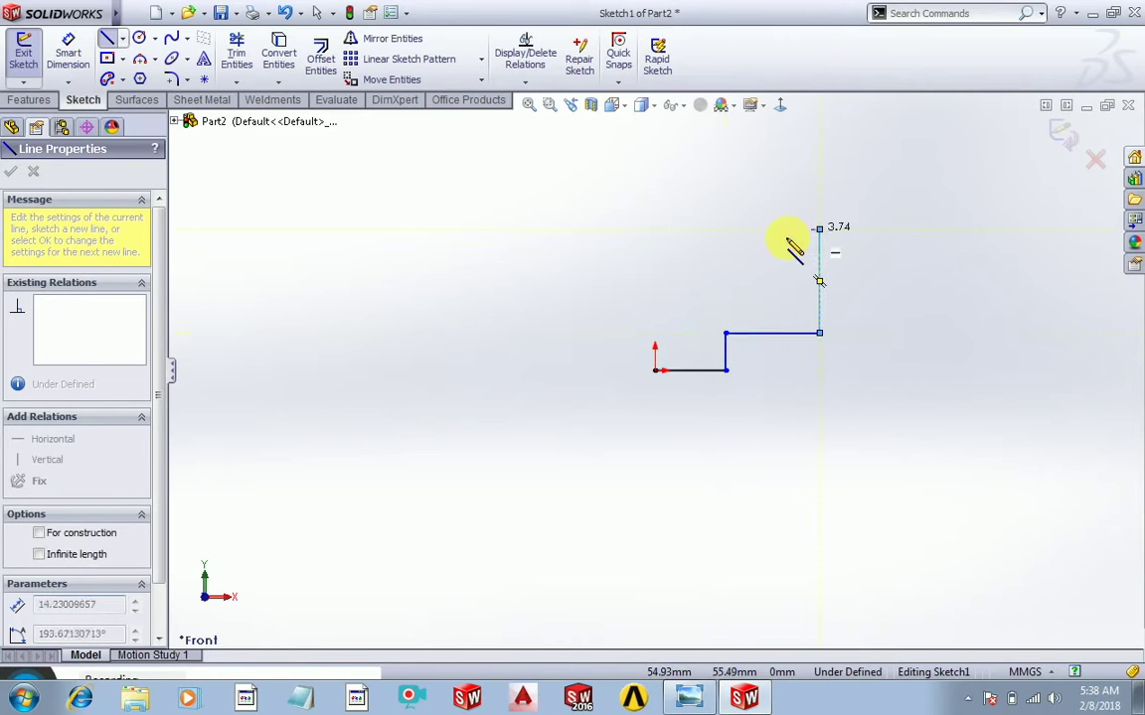
{"action": "left_click", "coordinate": [786, 230]}
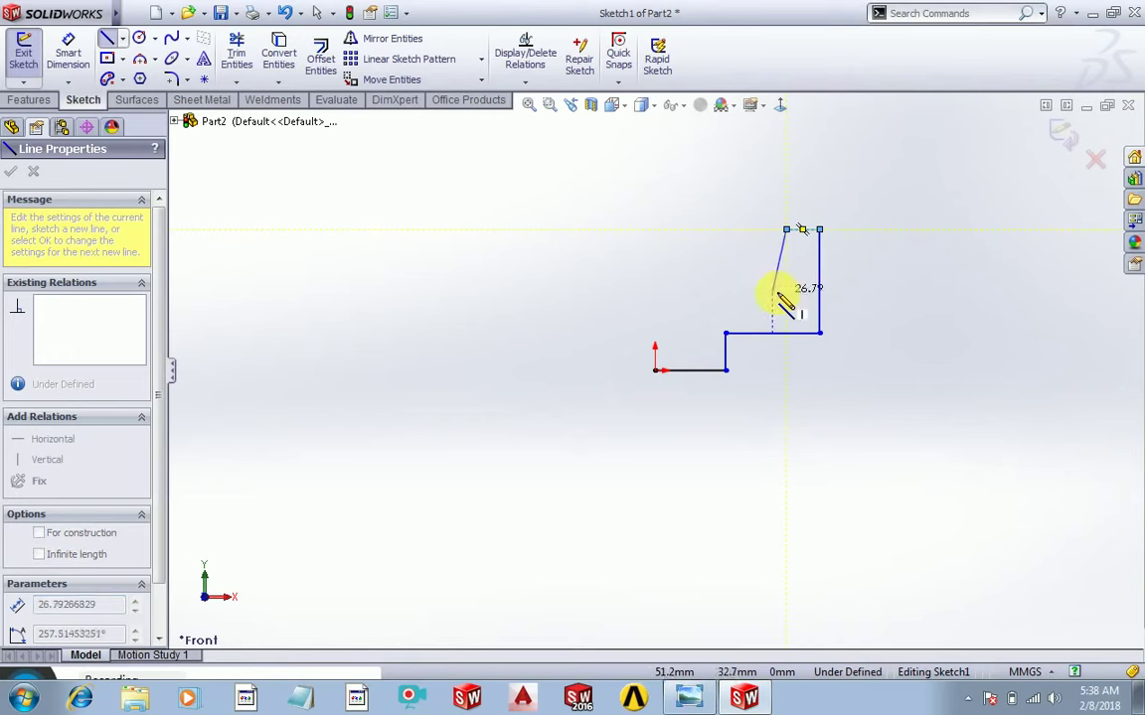
Step: Finish the outline through the groove floor, sloped hub wall and hub top back to the origin
{"action": "left_click", "coordinate": [707, 294]}
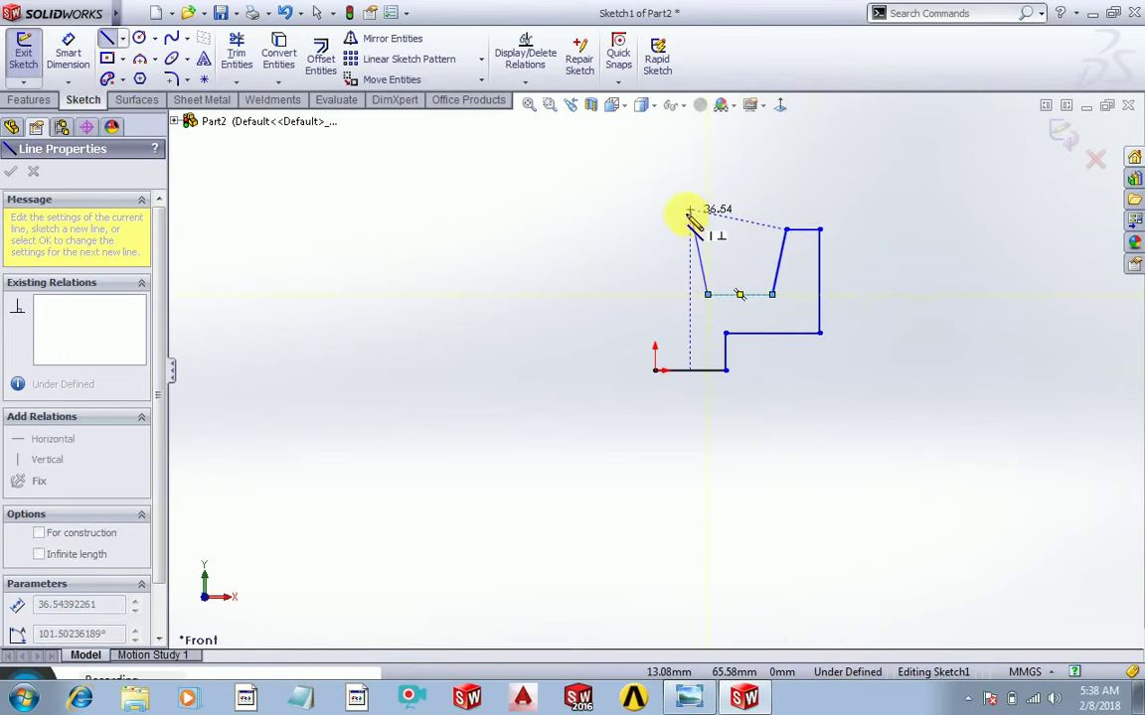
{"action": "left_click", "coordinate": [682, 207]}
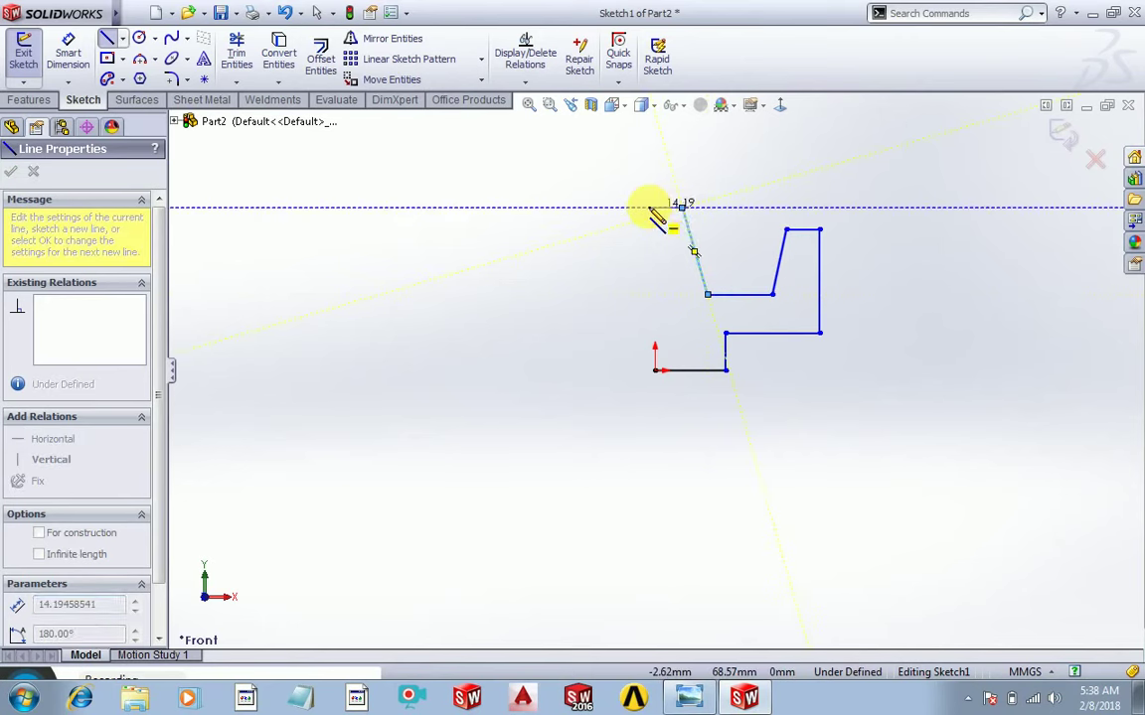
{"action": "left_click", "coordinate": [655, 208]}
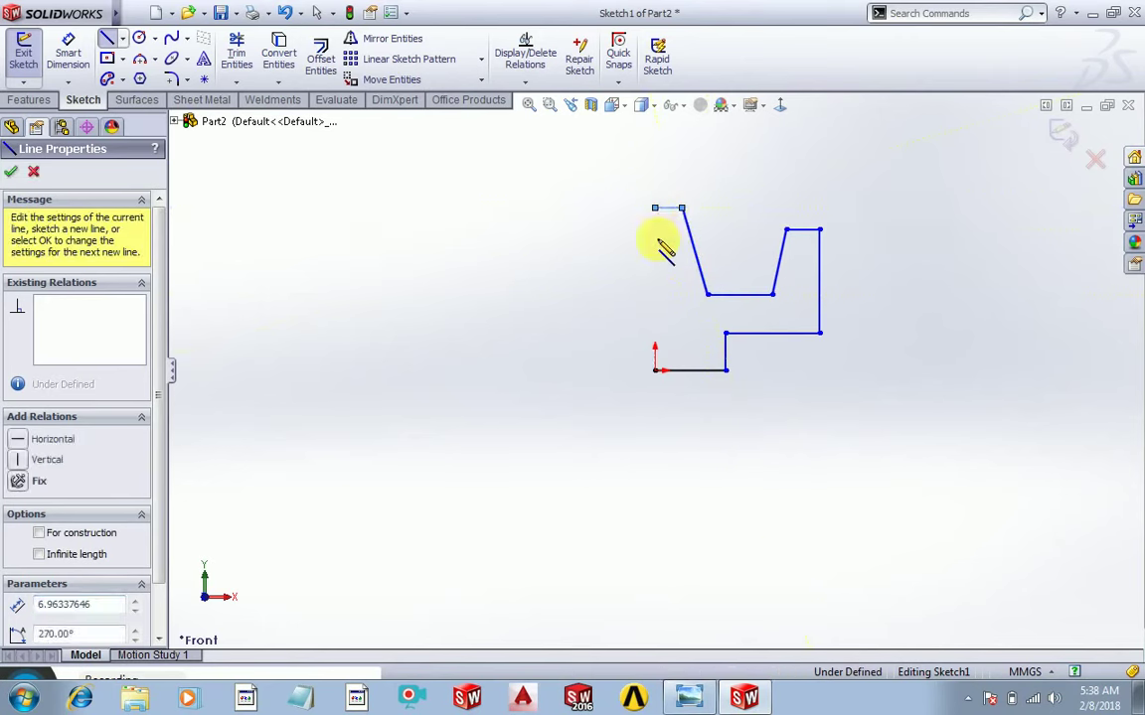
{"action": "left_click", "coordinate": [655, 370]}
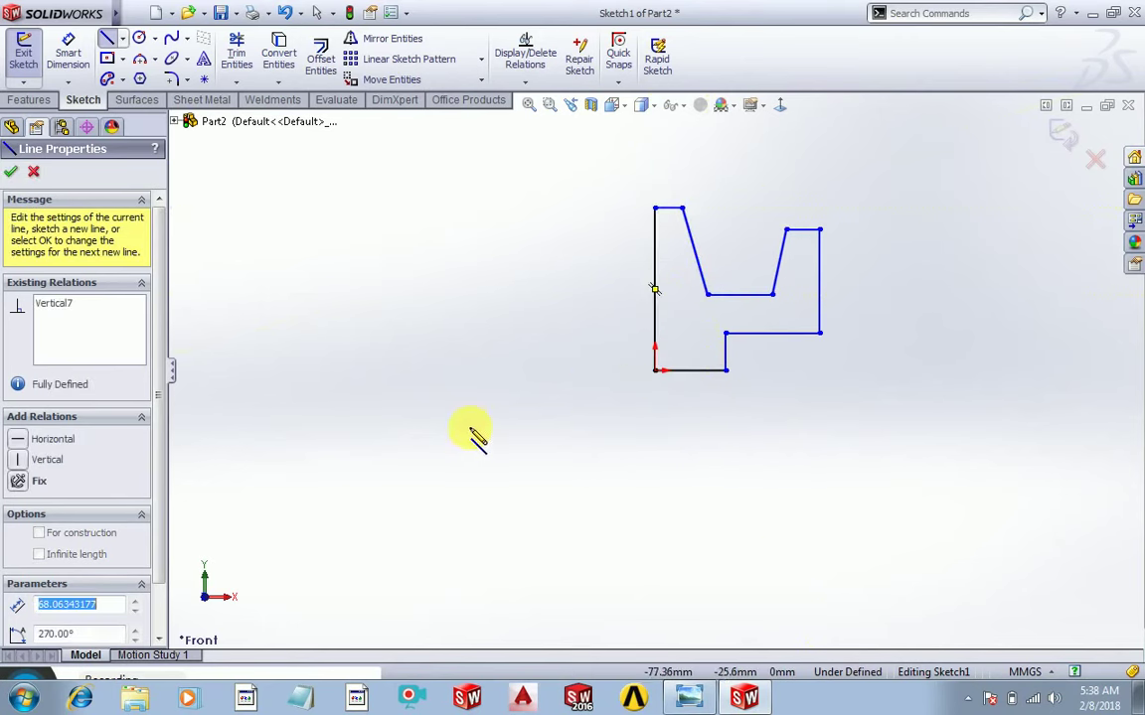
{"action": "left_click", "coordinate": [10, 174]}
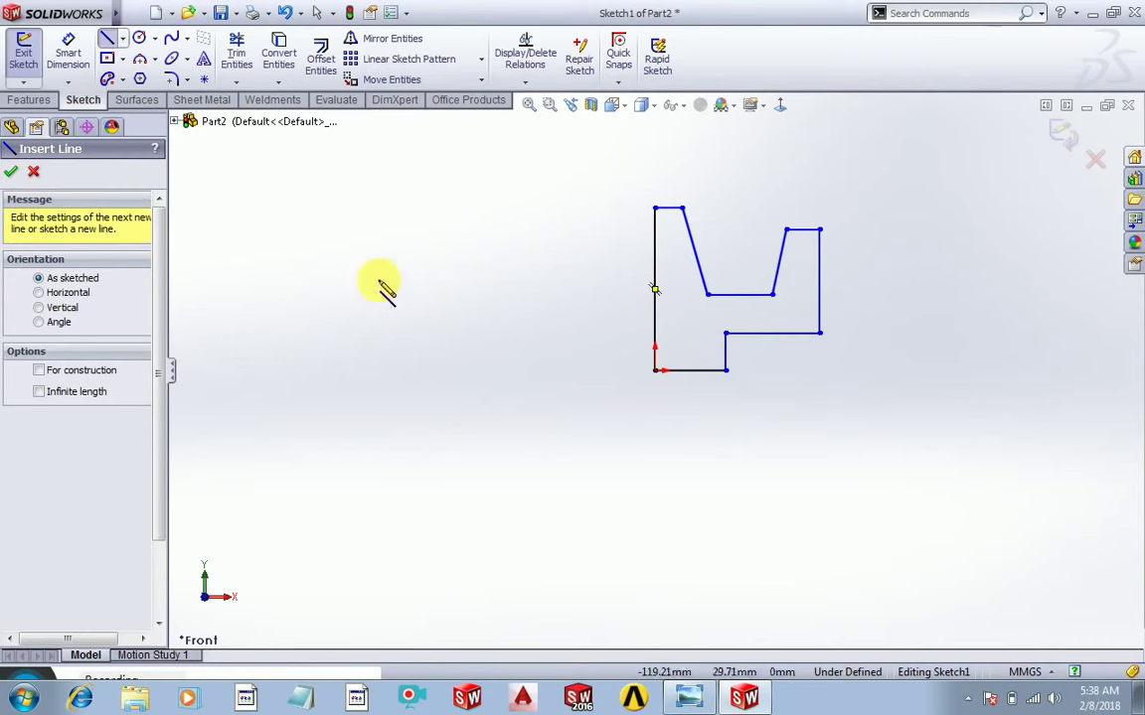
{"action": "right_click", "coordinate": [327, 239]}
{"action": "left_click", "coordinate": [335, 250]}
Step: Dimension the profile's overall width as 49 mm from the left edge
{"action": "left_click", "coordinate": [69, 50]}
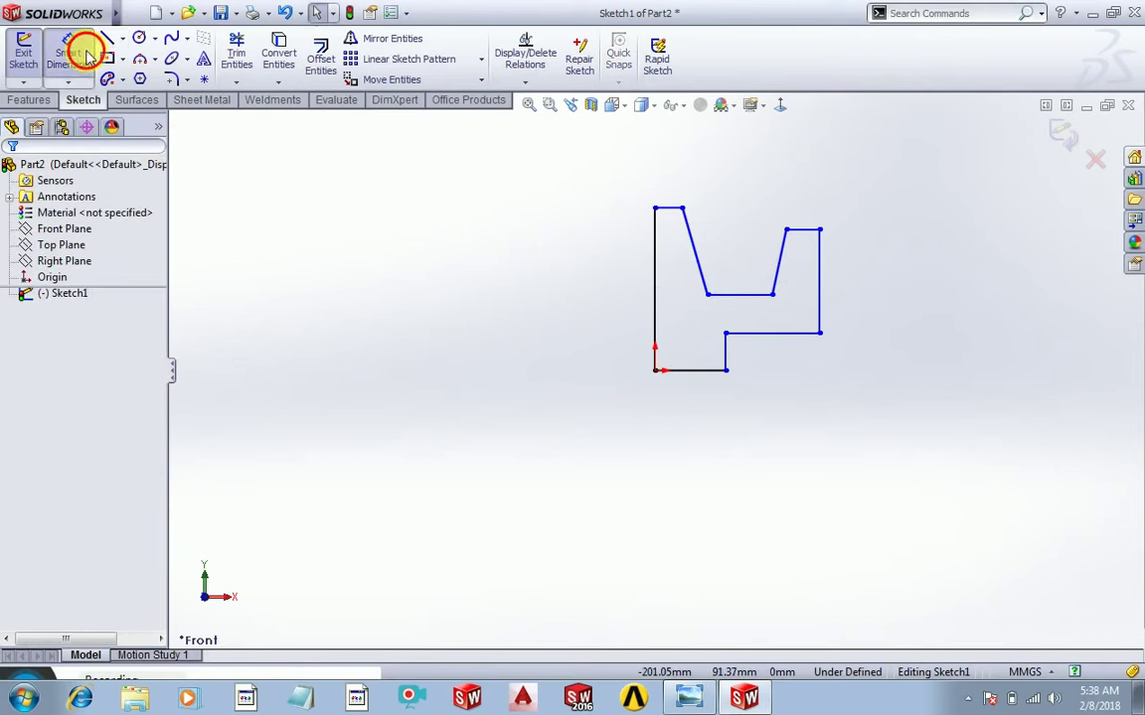
{"action": "left_click", "coordinate": [653, 256]}
{"action": "left_click", "coordinate": [738, 460]}
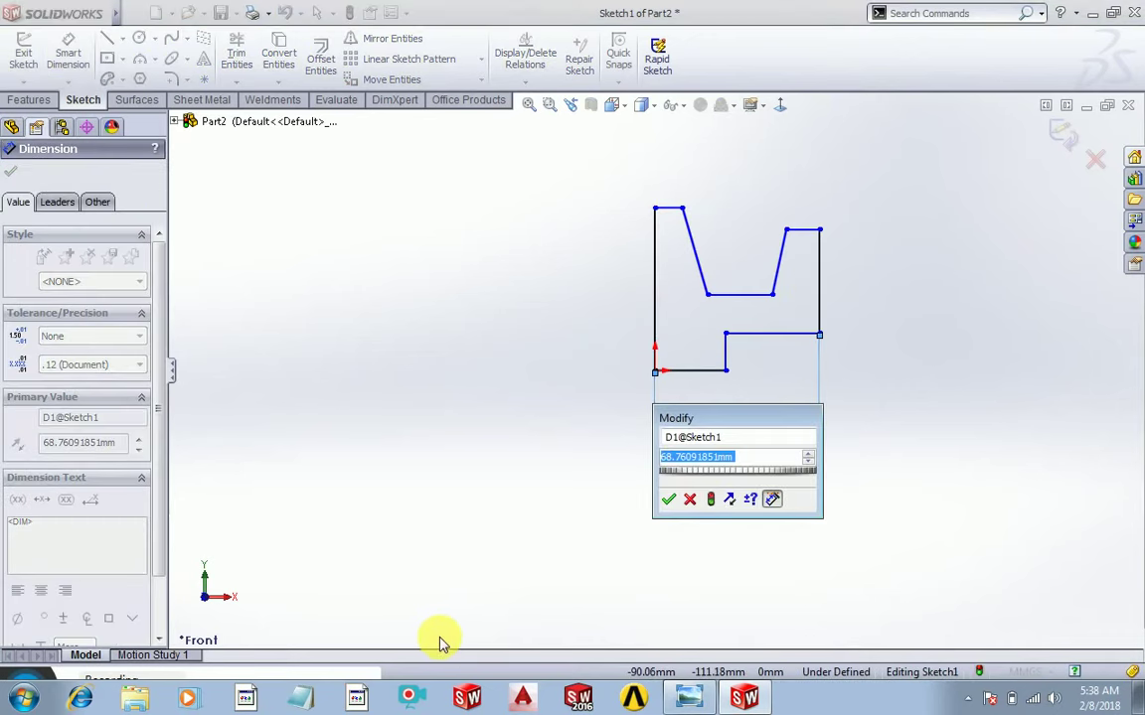
{"action": "type", "text": "49"}
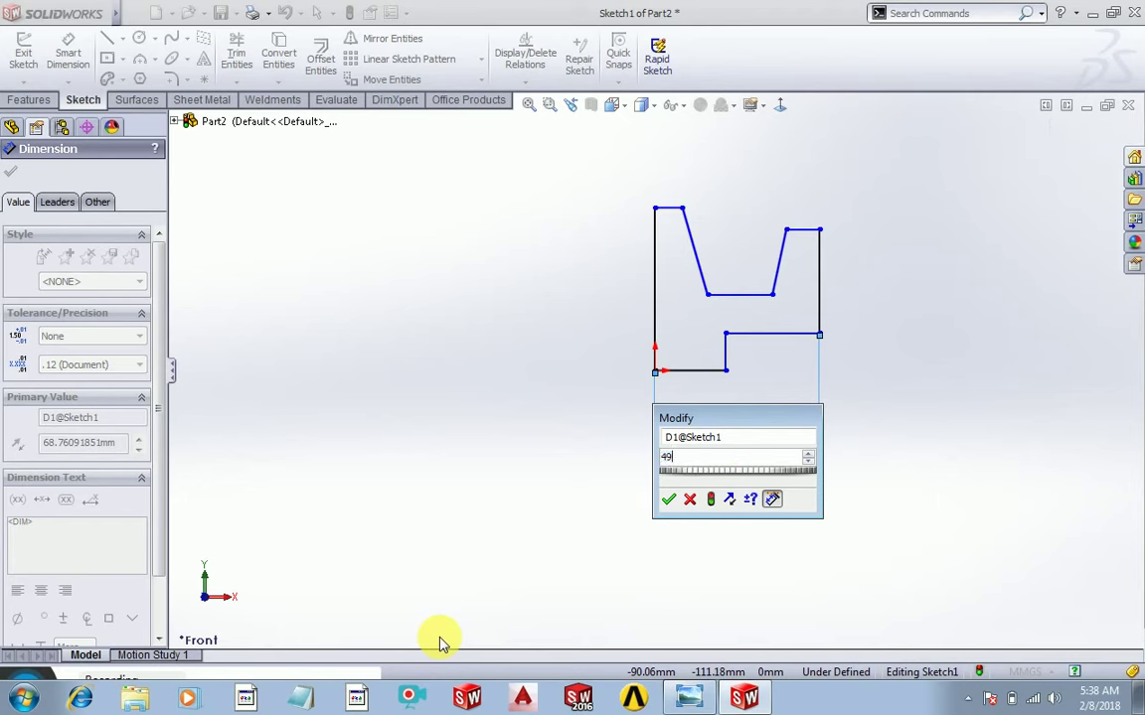
{"action": "key", "text": "Return"}
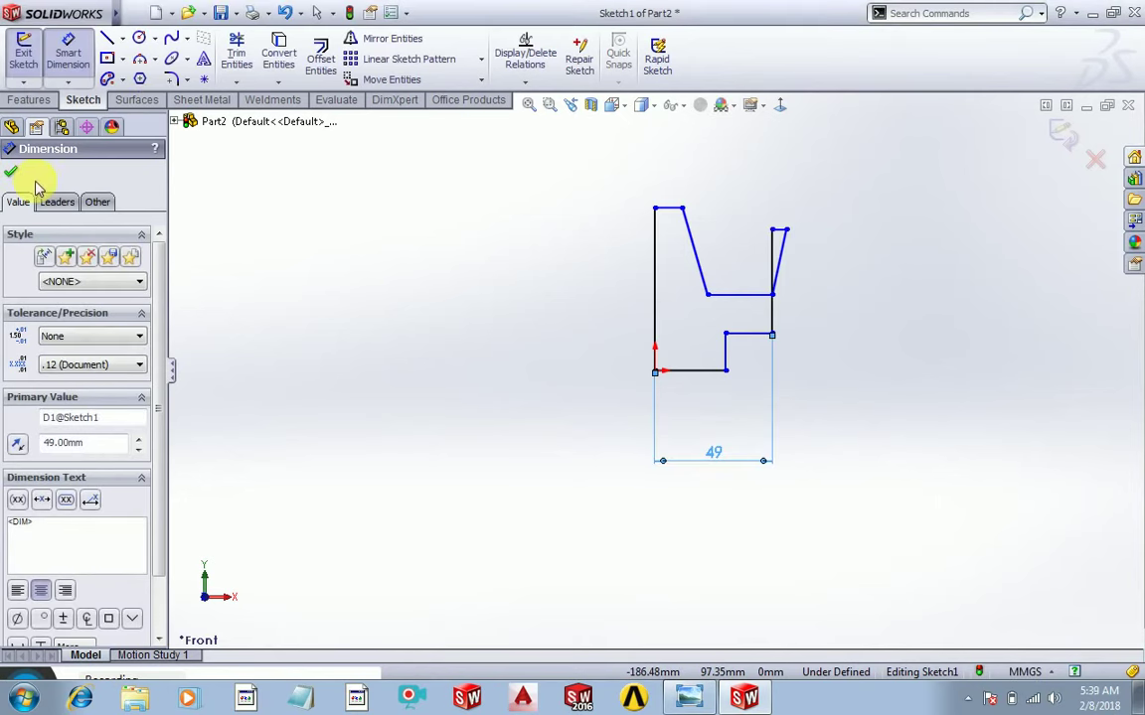
{"action": "left_click", "coordinate": [12, 175]}
Step: Drag the rim's sloped edge back into its proper shape
{"action": "scroll", "coordinate": [698, 276], "scroll_direction": "down", "scroll_amount": 2}
{"action": "scroll", "coordinate": [822, 276], "scroll_direction": "down", "scroll_amount": 1}
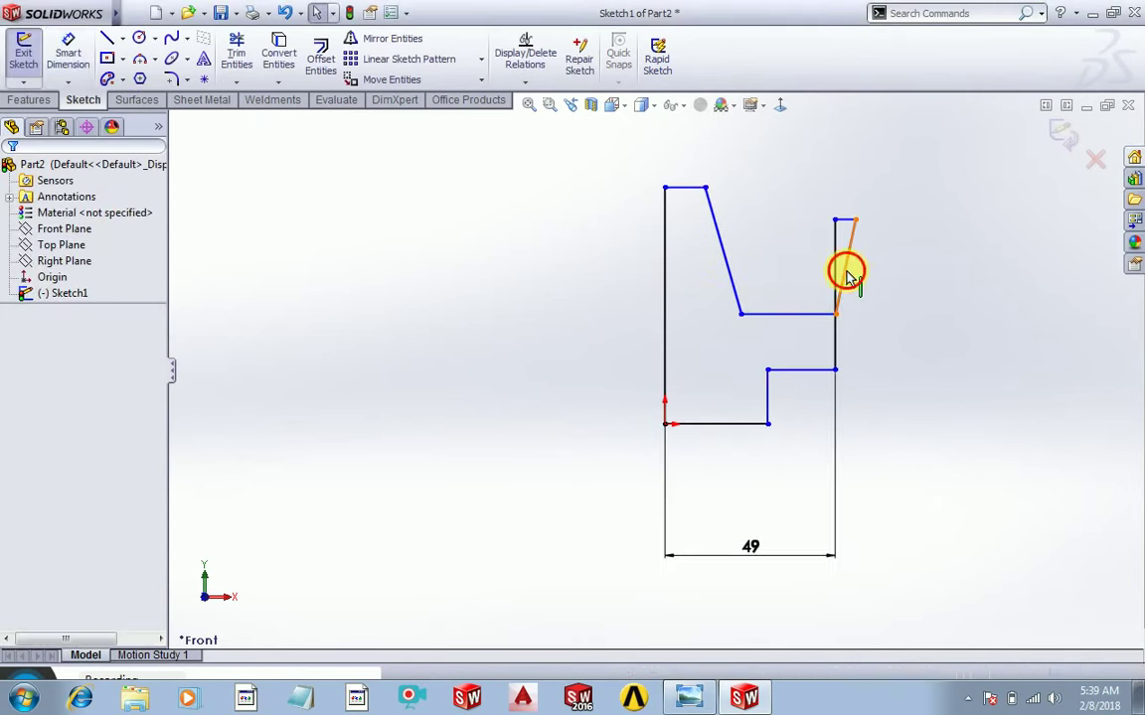
{"action": "left_click_drag", "start_coordinate": [843, 266], "coordinate": [795, 288]}
{"action": "left_click", "coordinate": [11, 171]}
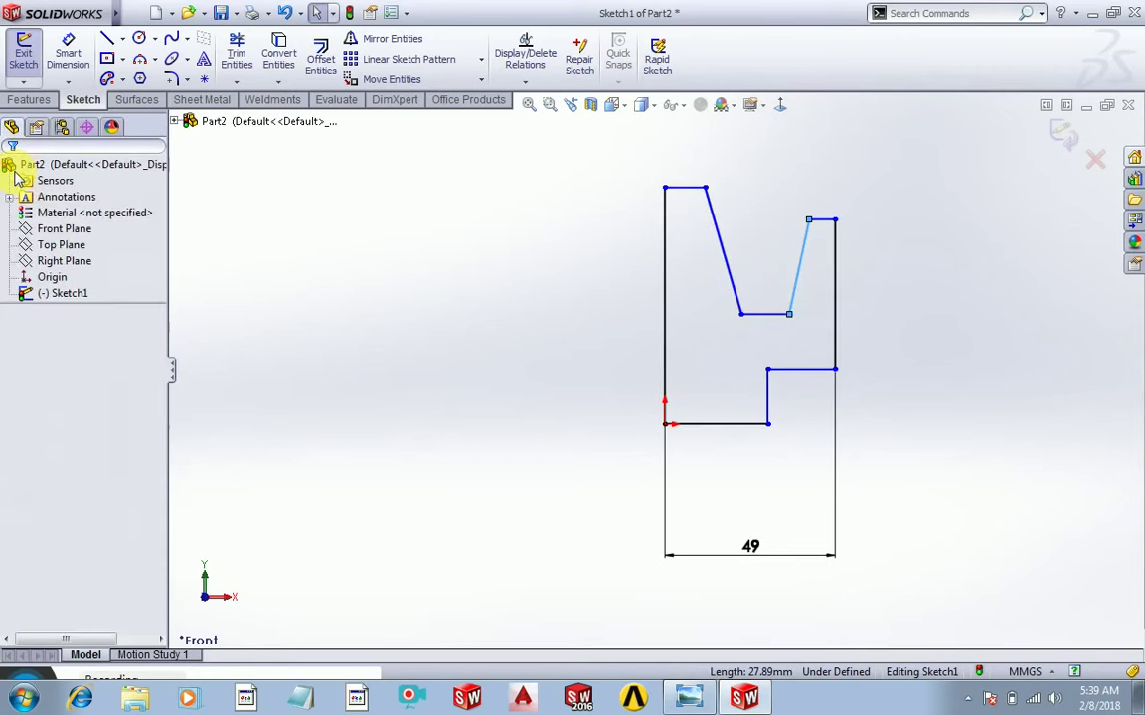
Step: Set the rim's inner top corner 45 mm from the left edge
{"action": "left_click", "coordinate": [67, 61]}
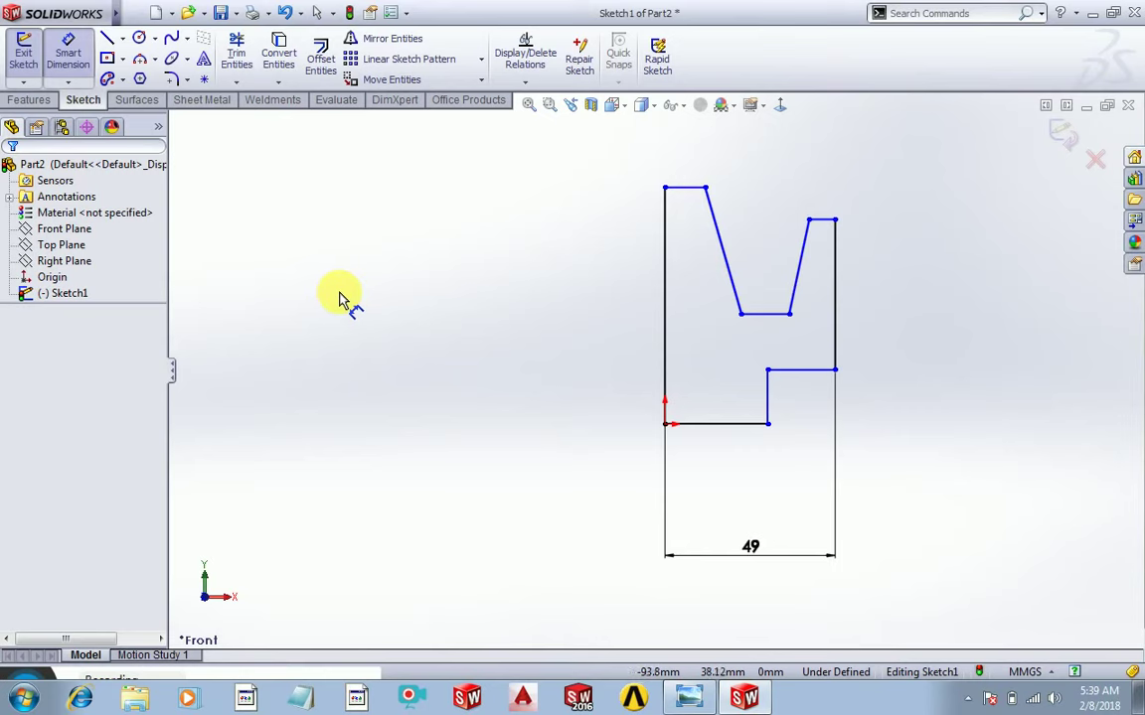
{"action": "left_click", "coordinate": [666, 278]}
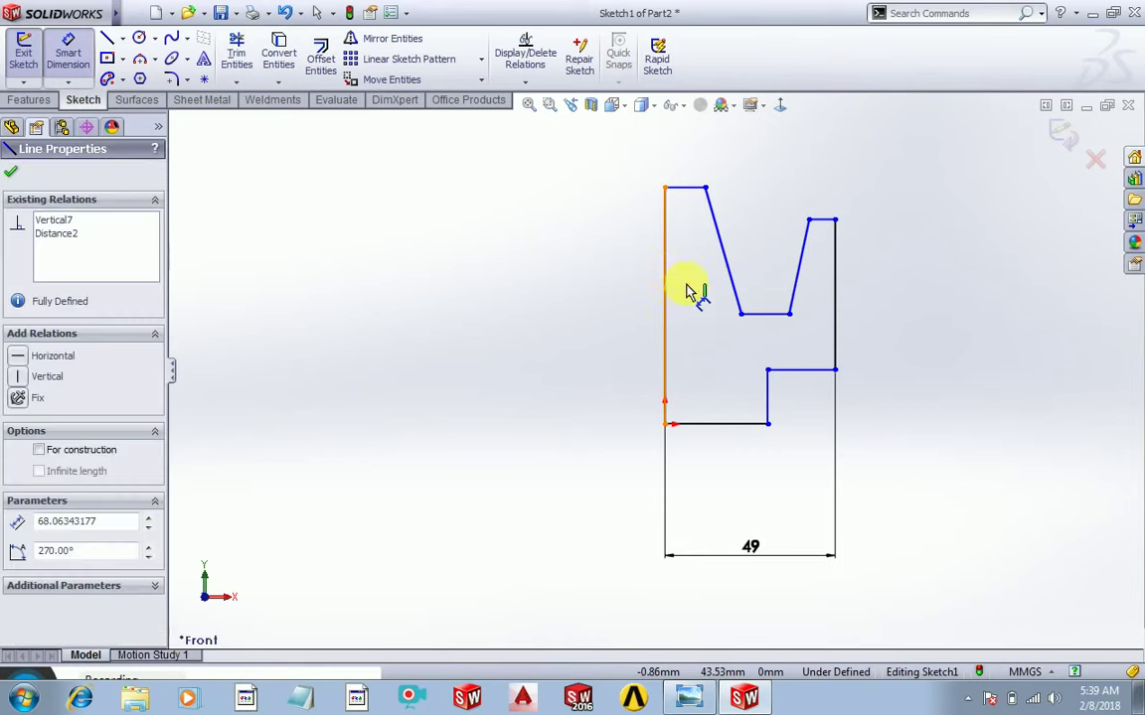
{"action": "left_click", "coordinate": [809, 220]}
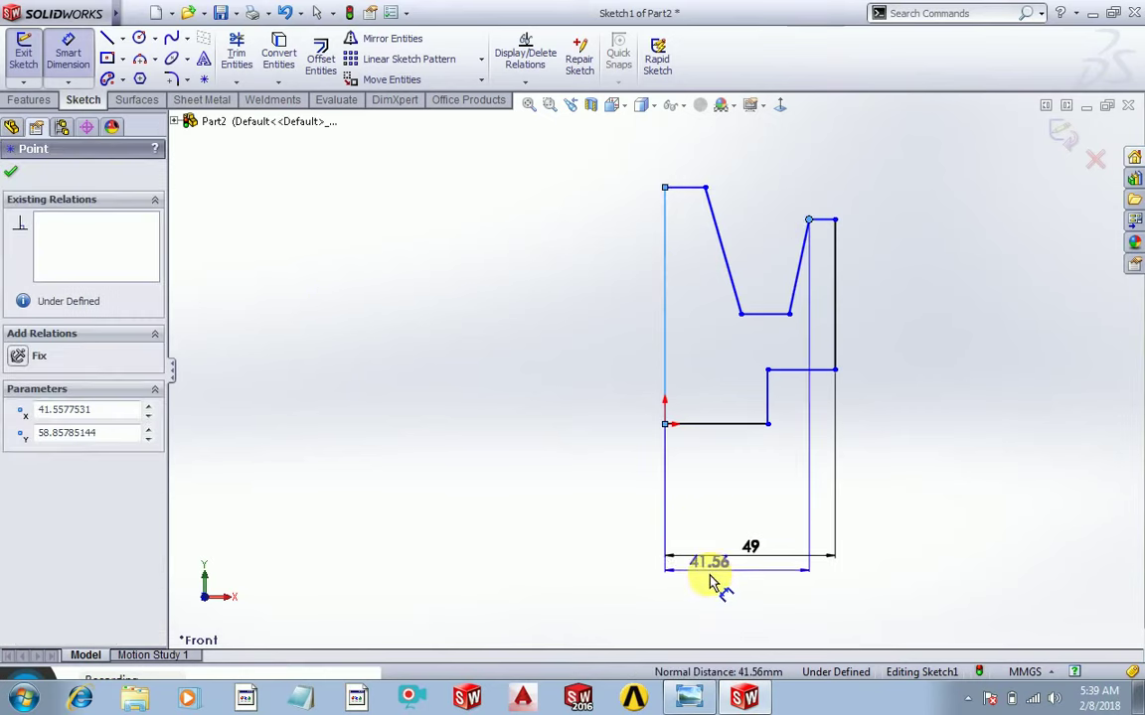
{"action": "left_click", "coordinate": [716, 581]}
{"action": "type", "text": "45"}
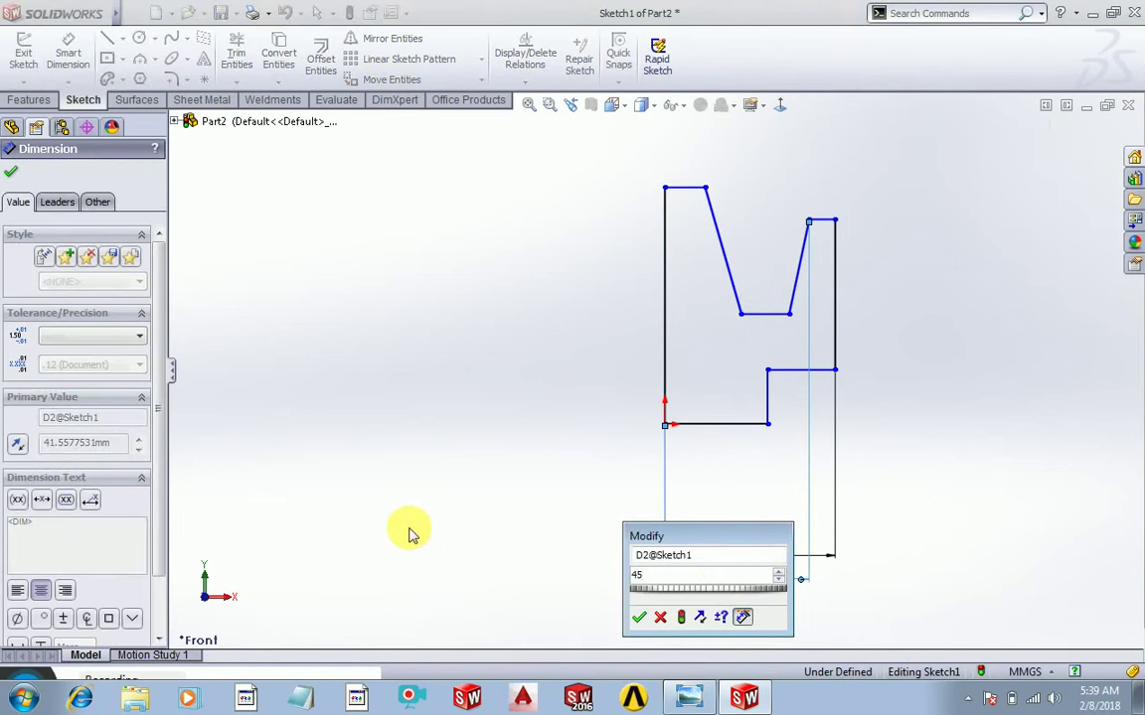
{"action": "key", "text": "Return"}
{"action": "left_click", "coordinate": [11, 171]}
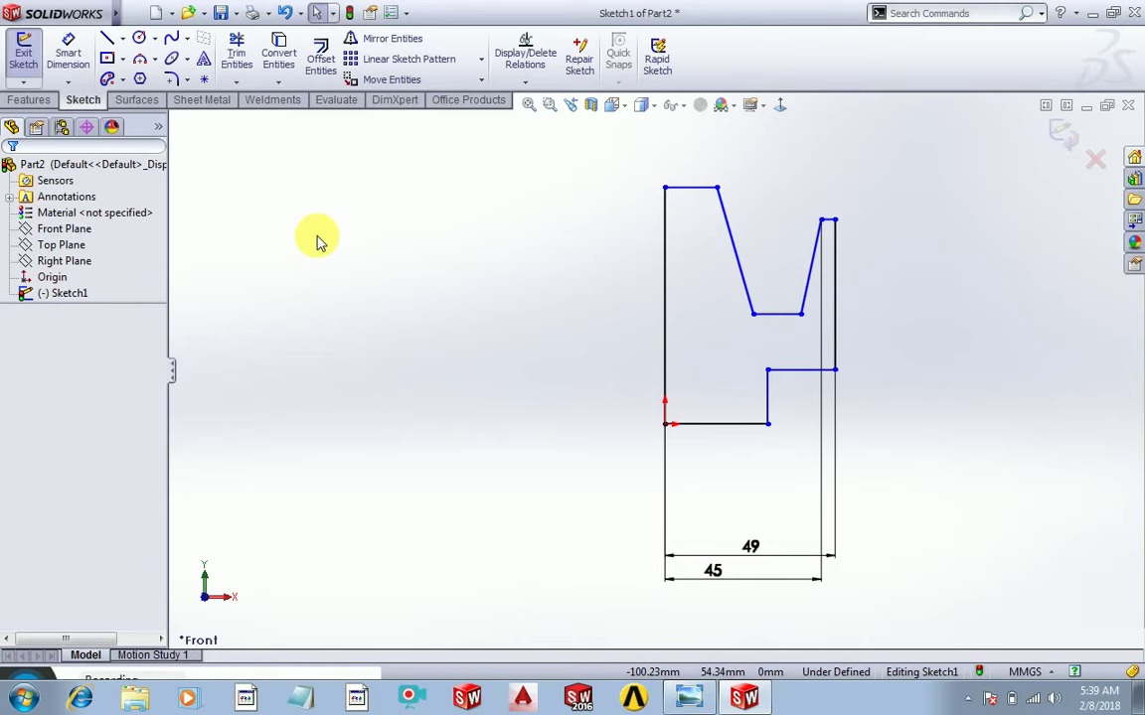
Step: Add a 43 mm horizontal dimension measured from the left axis line
{"action": "left_click", "coordinate": [67, 52]}
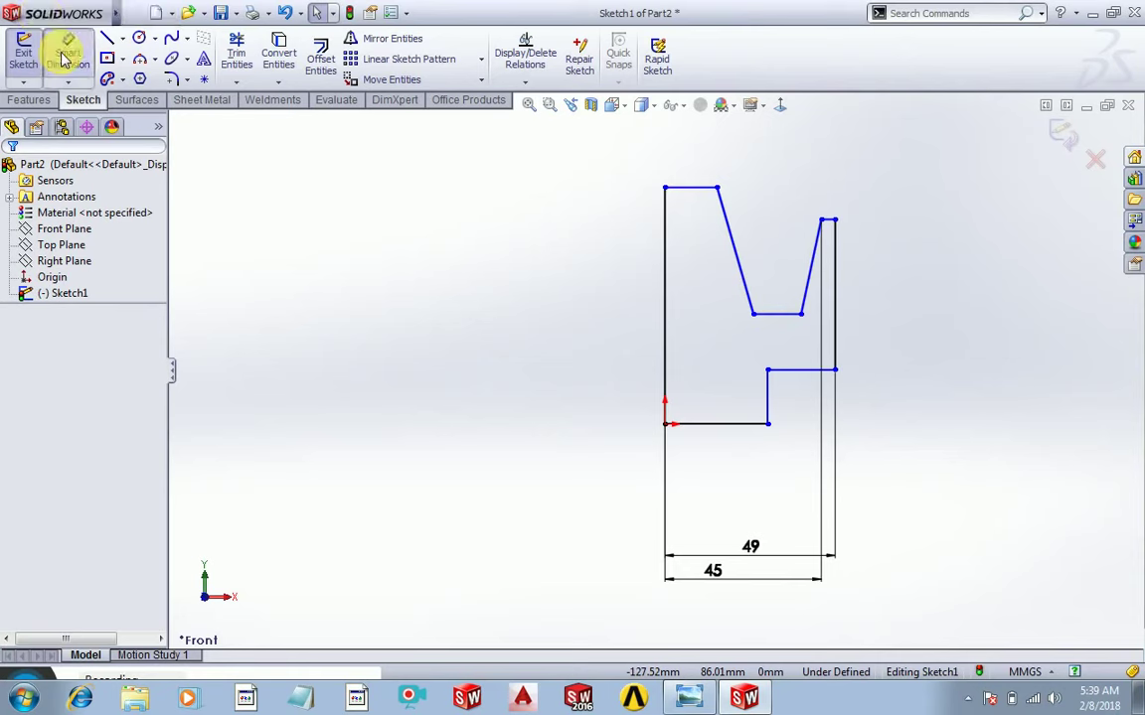
{"action": "left_click", "coordinate": [665, 303]}
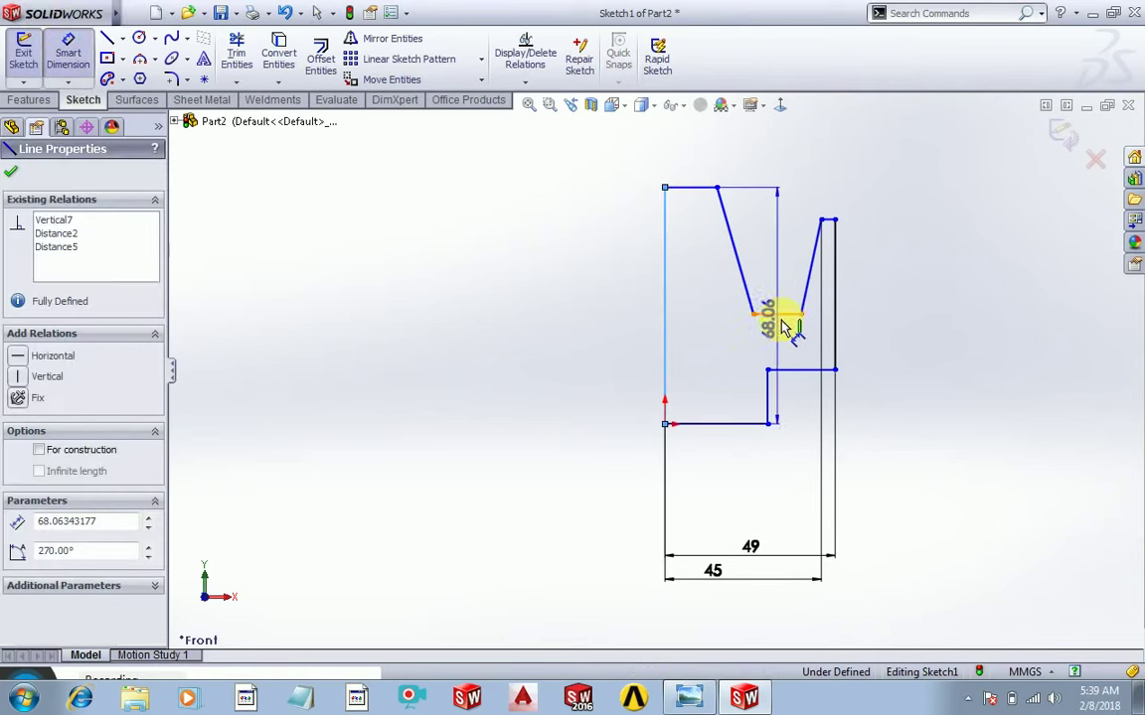
{"action": "left_click", "coordinate": [801, 314]}
{"action": "left_click", "coordinate": [747, 531]}
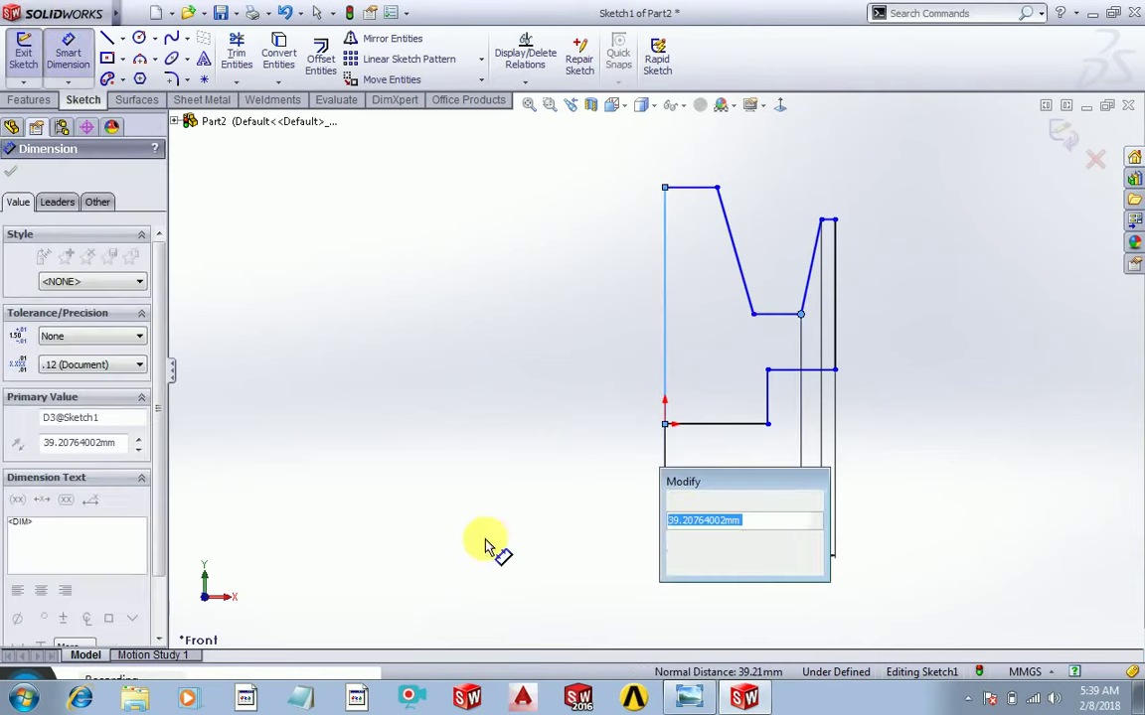
{"action": "type", "text": "43"}
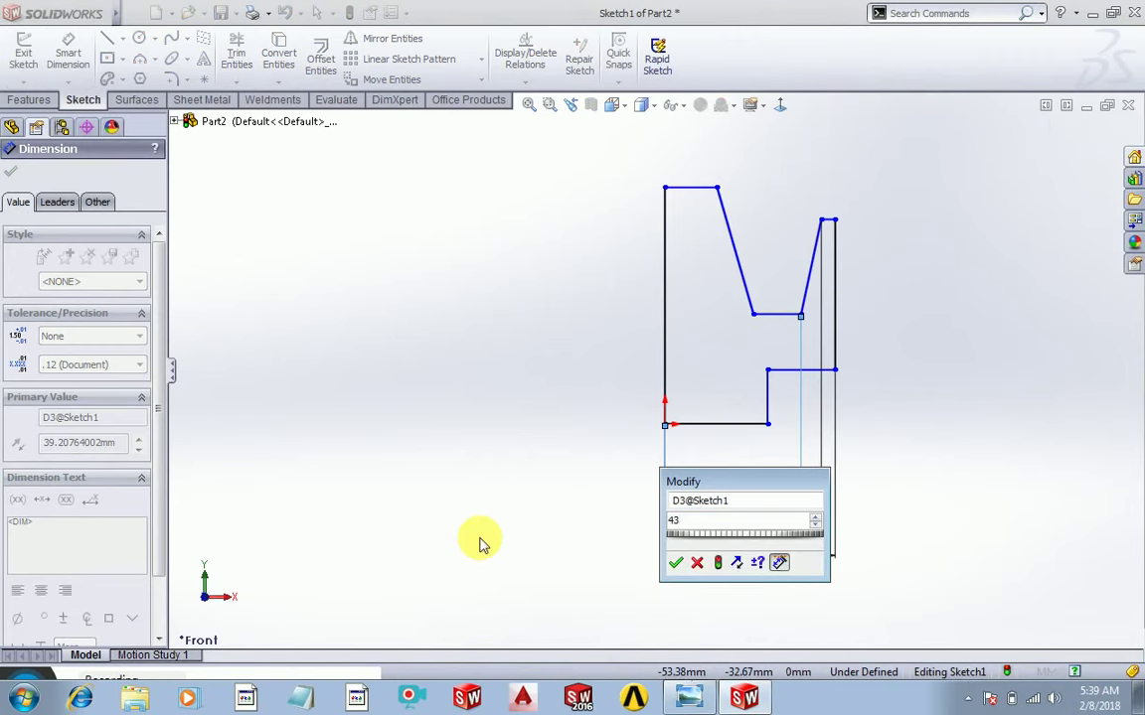
{"action": "key", "text": "Return"}
{"action": "left_click", "coordinate": [9, 149]}
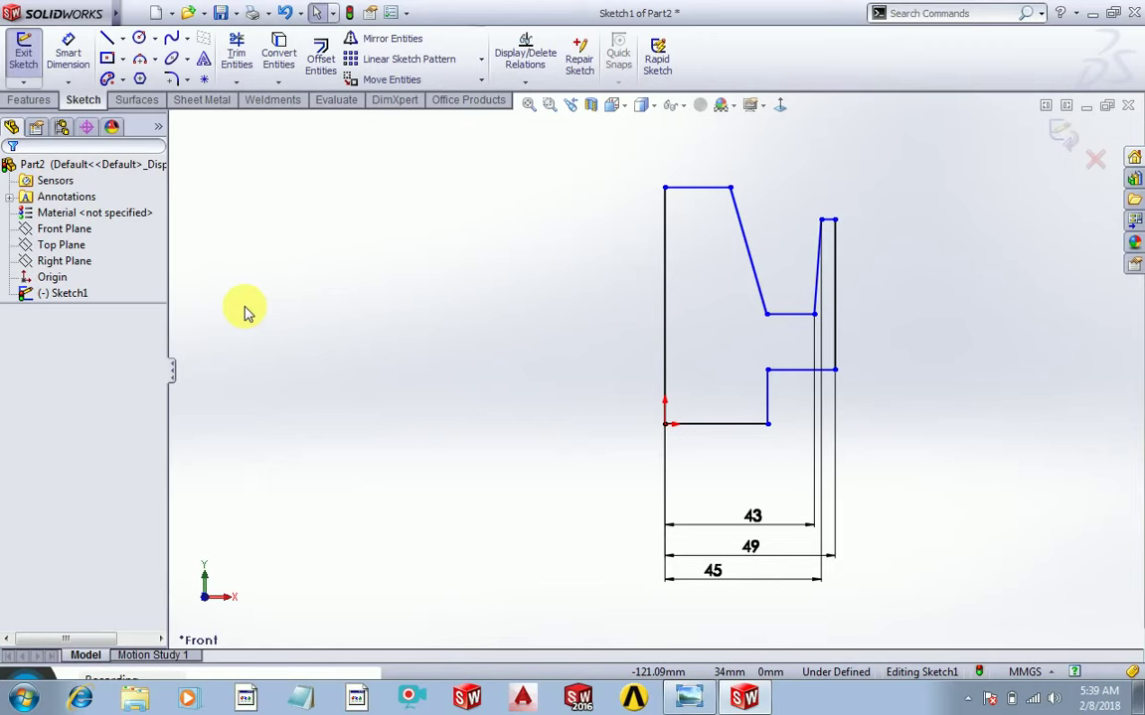
Step: Set the inner vertical step and the sloped line's lower corner each 17 mm from the axis
{"action": "left_click", "coordinate": [68, 55]}
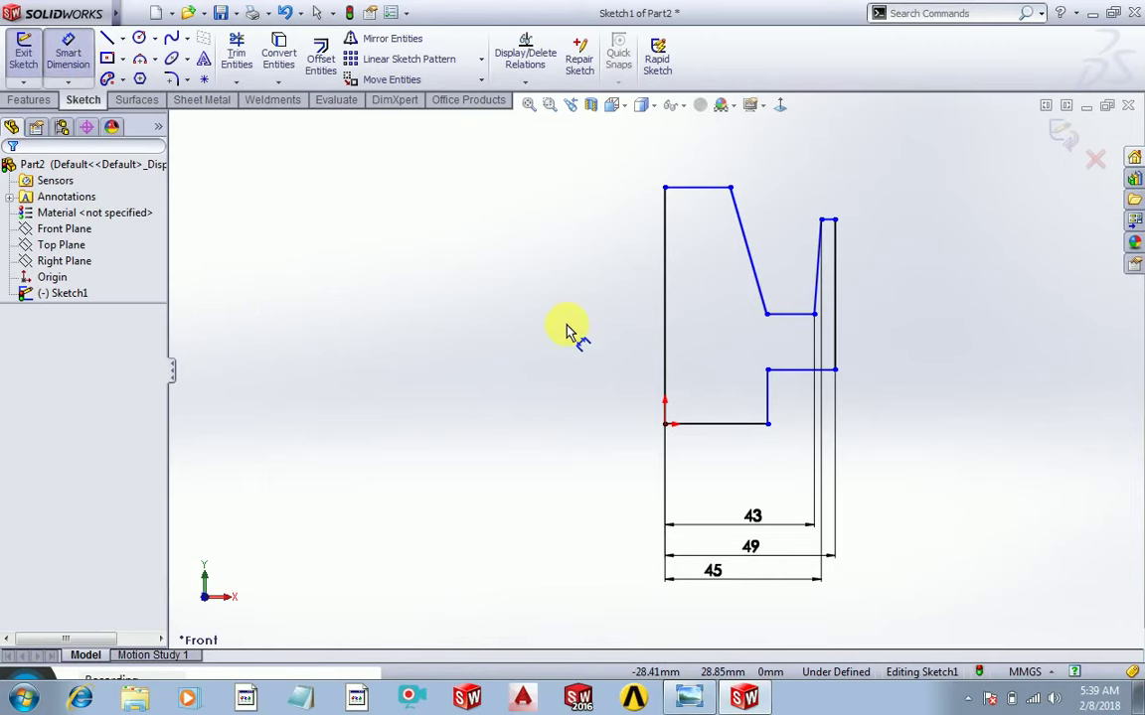
{"action": "left_click", "coordinate": [664, 379]}
{"action": "left_click", "coordinate": [767, 402]}
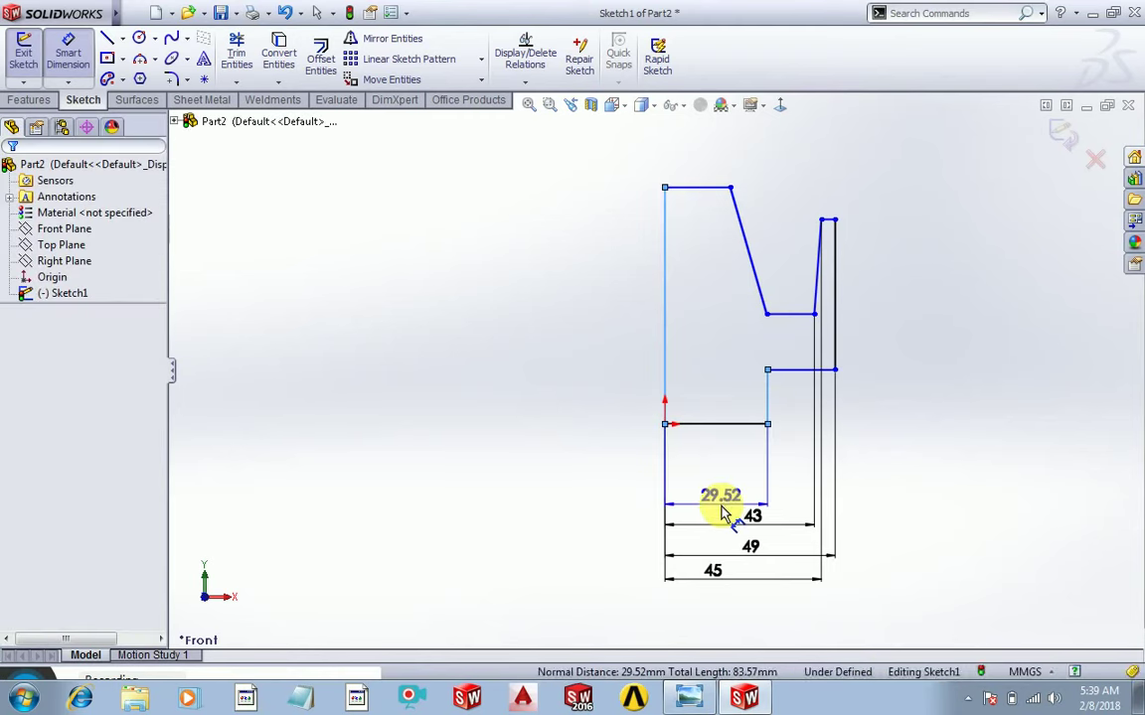
{"action": "left_click", "coordinate": [722, 511]}
{"action": "type", "text": "17"}
{"action": "key", "text": "Return"}
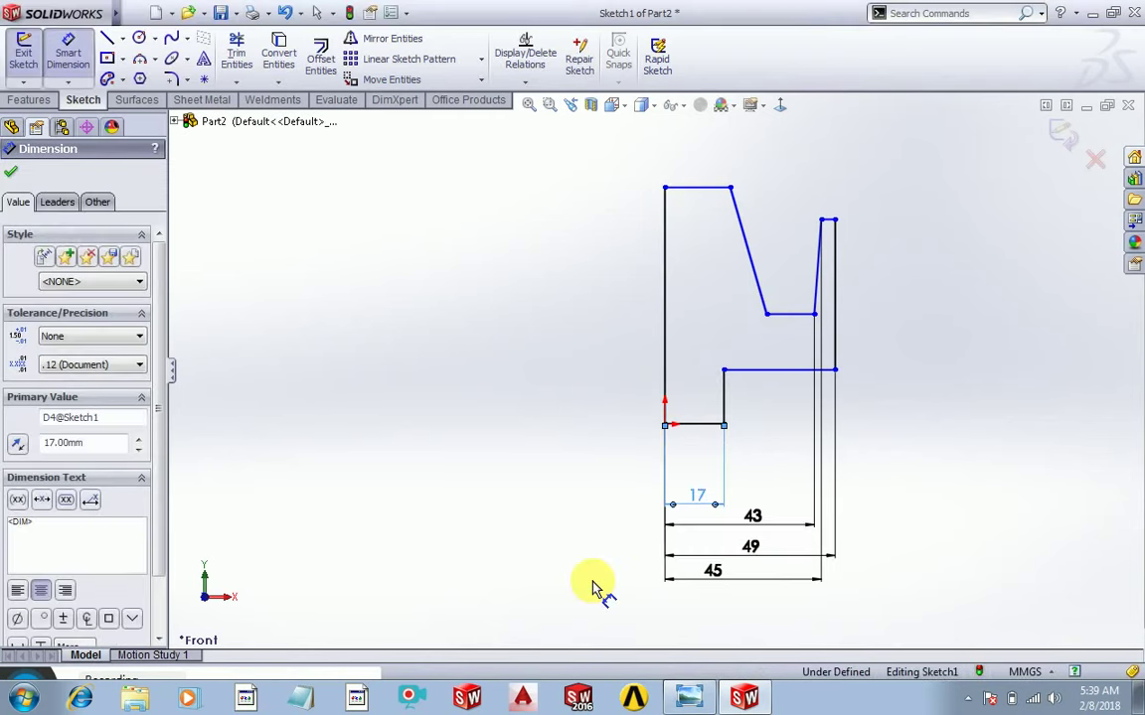
{"action": "left_click", "coordinate": [665, 314]}
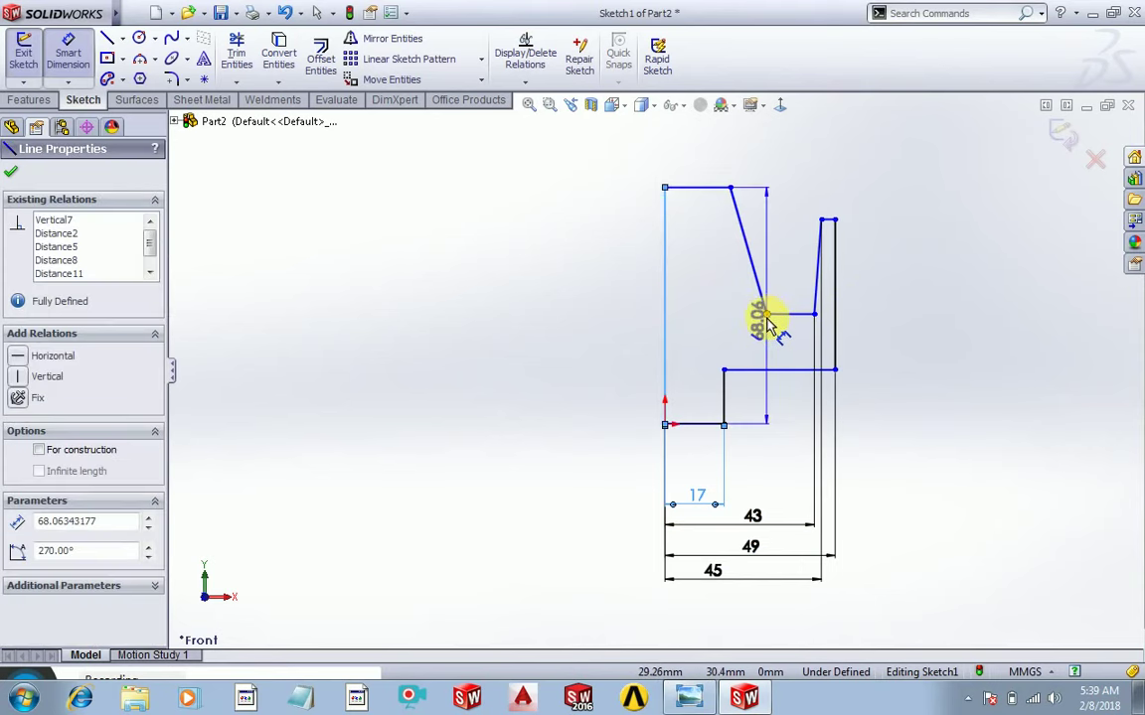
{"action": "left_click", "coordinate": [766, 314]}
{"action": "left_click", "coordinate": [743, 475]}
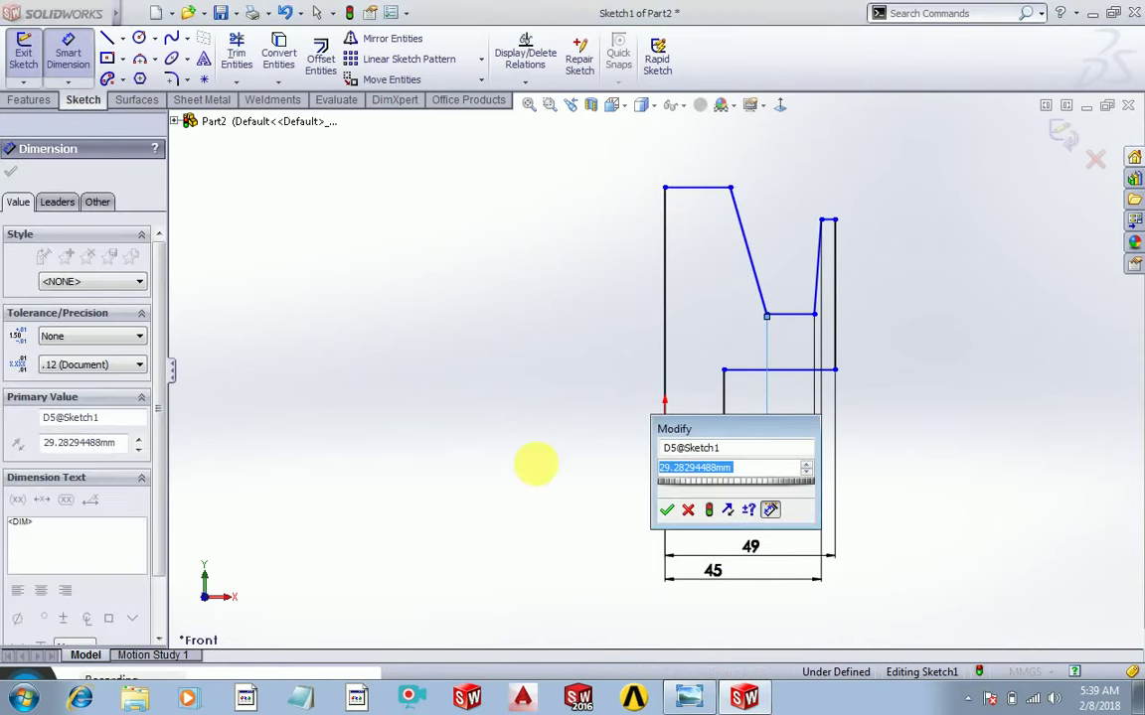
{"action": "type", "text": "17"}
{"action": "key", "text": "Return"}
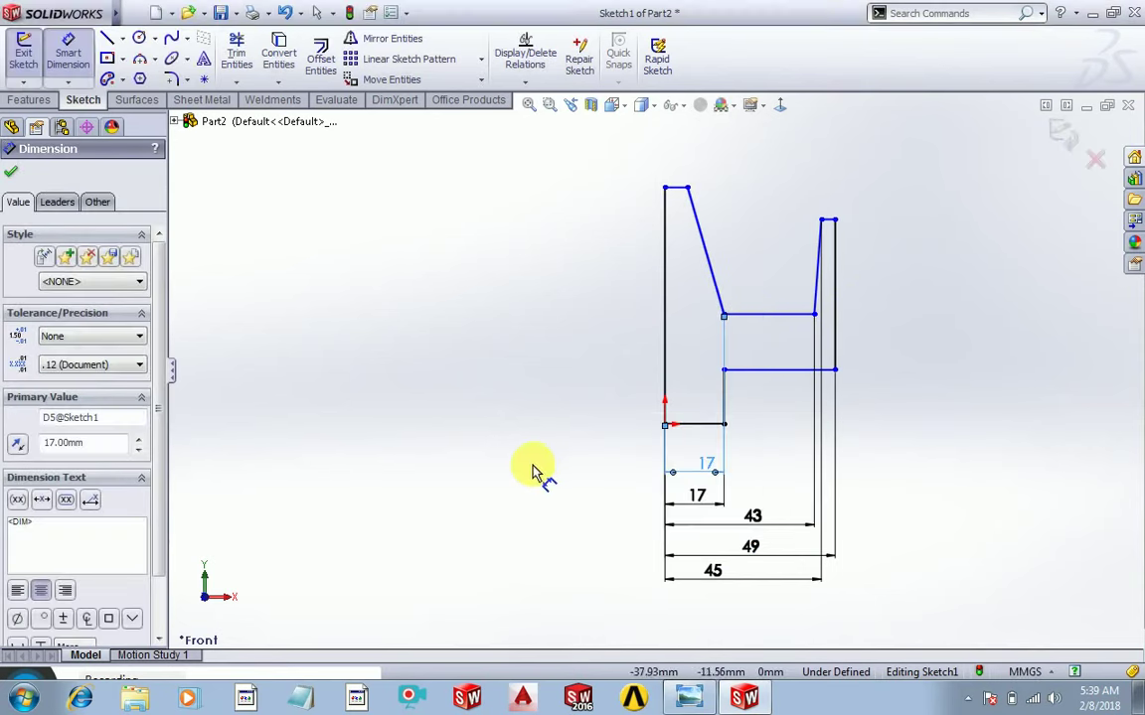
{"action": "left_click", "coordinate": [12, 177]}
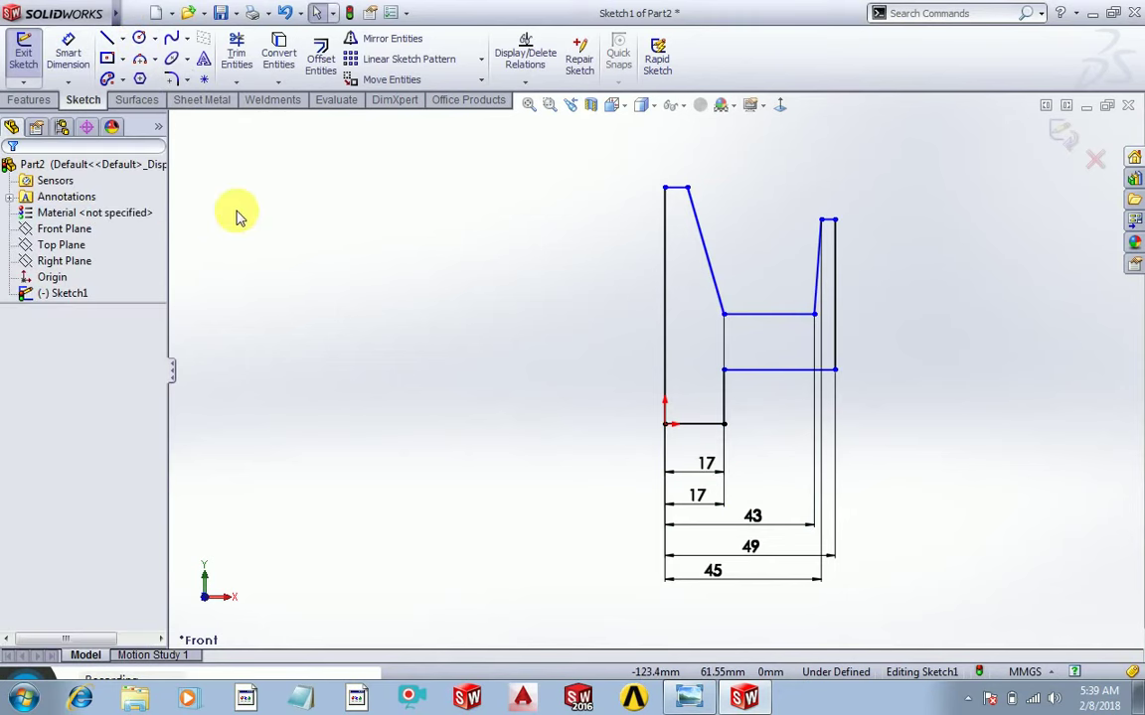
Step: Dimension the short top line as 14 mm wide
{"action": "left_click", "coordinate": [68, 55]}
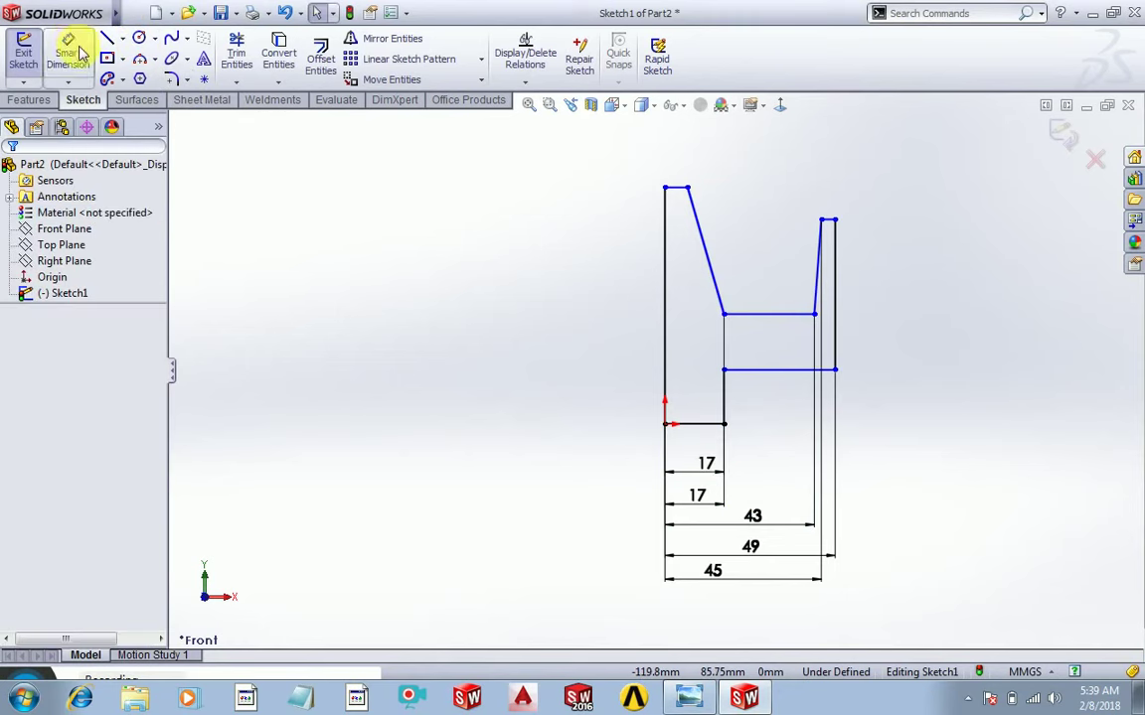
{"action": "left_click", "coordinate": [677, 189]}
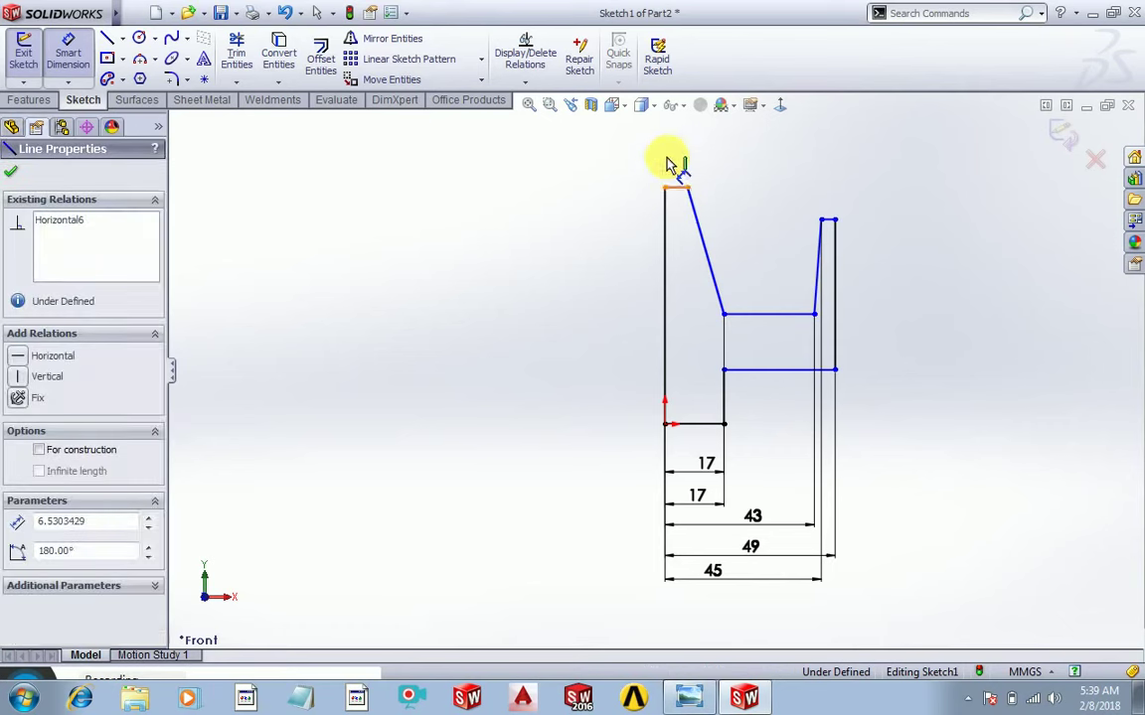
{"action": "left_click", "coordinate": [340, 238]}
{"action": "type", "text": "14"}
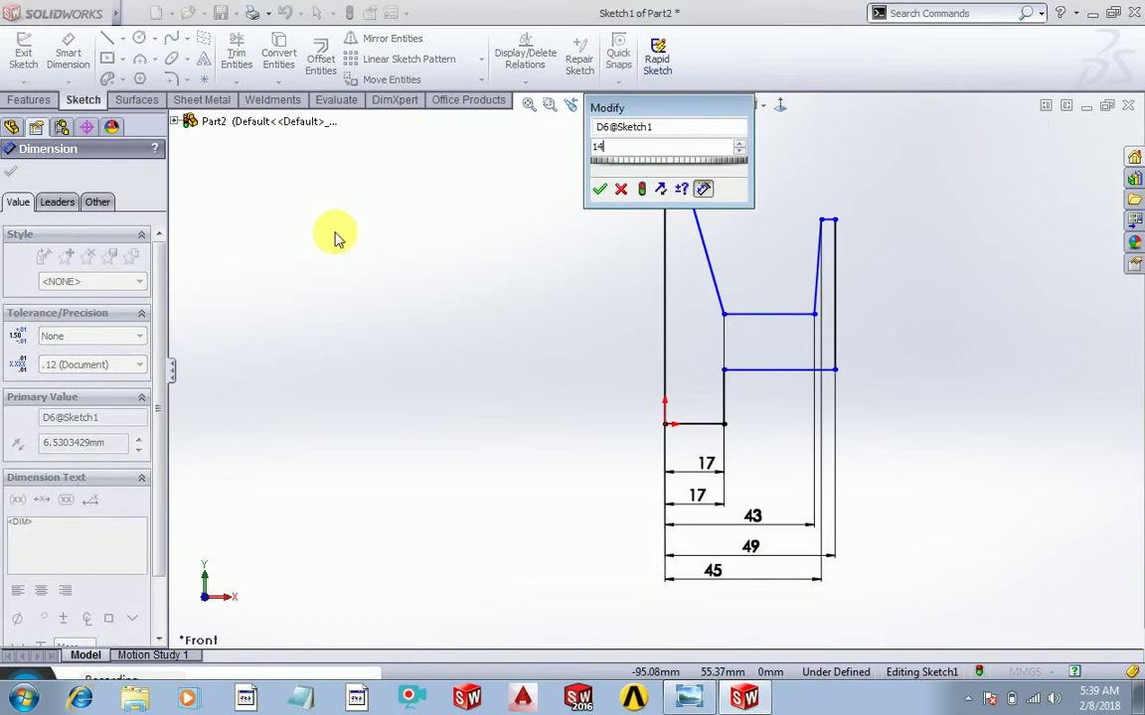
{"action": "key", "text": "Return"}
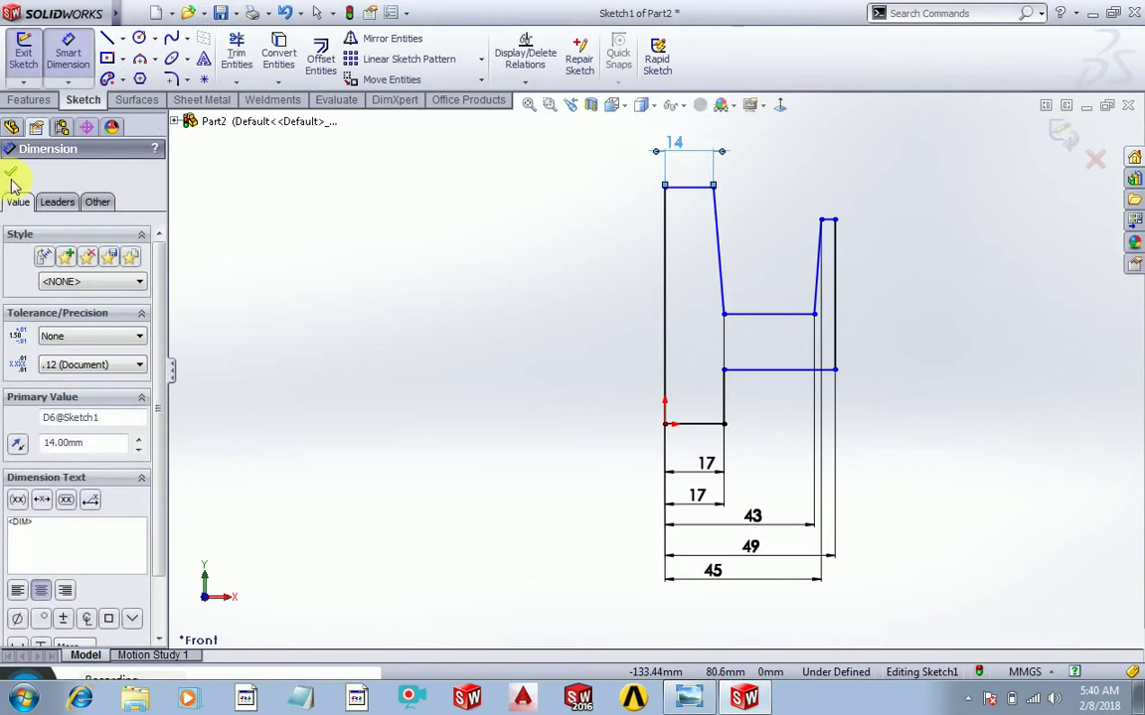
{"action": "left_click", "coordinate": [11, 171]}
{"action": "key", "text": "Escape"}
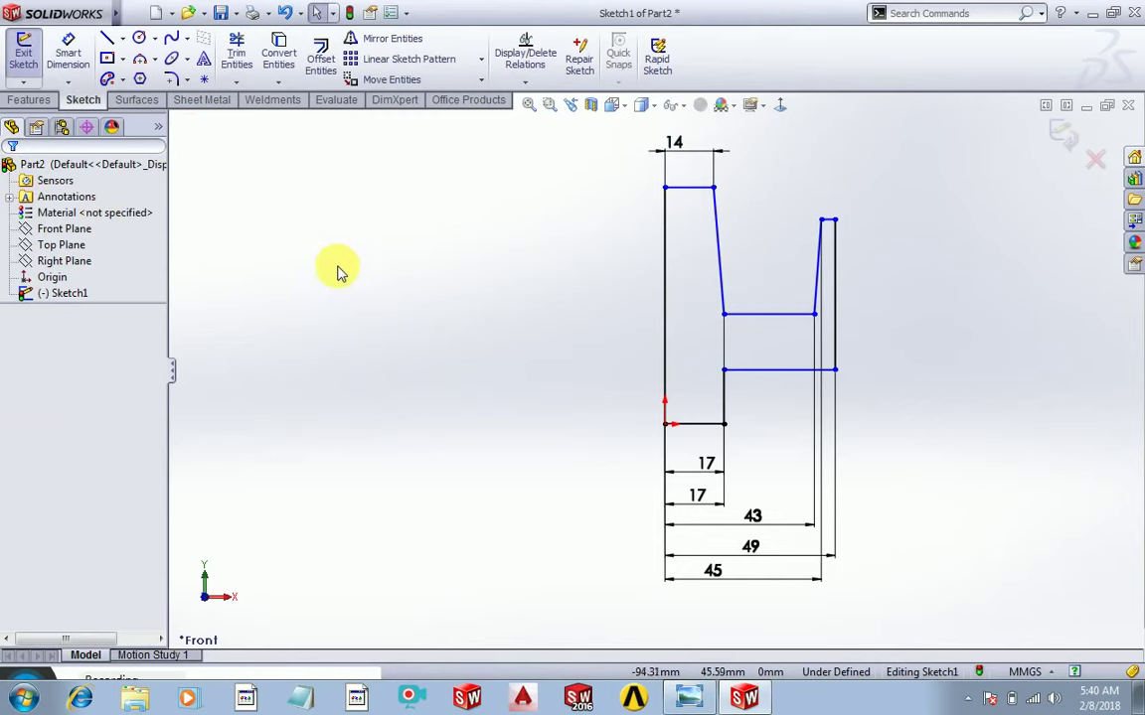
Step: Check the drum reference drawing in Photo Viewer and switch back to the sketch
{"action": "left_click", "coordinate": [67, 55]}
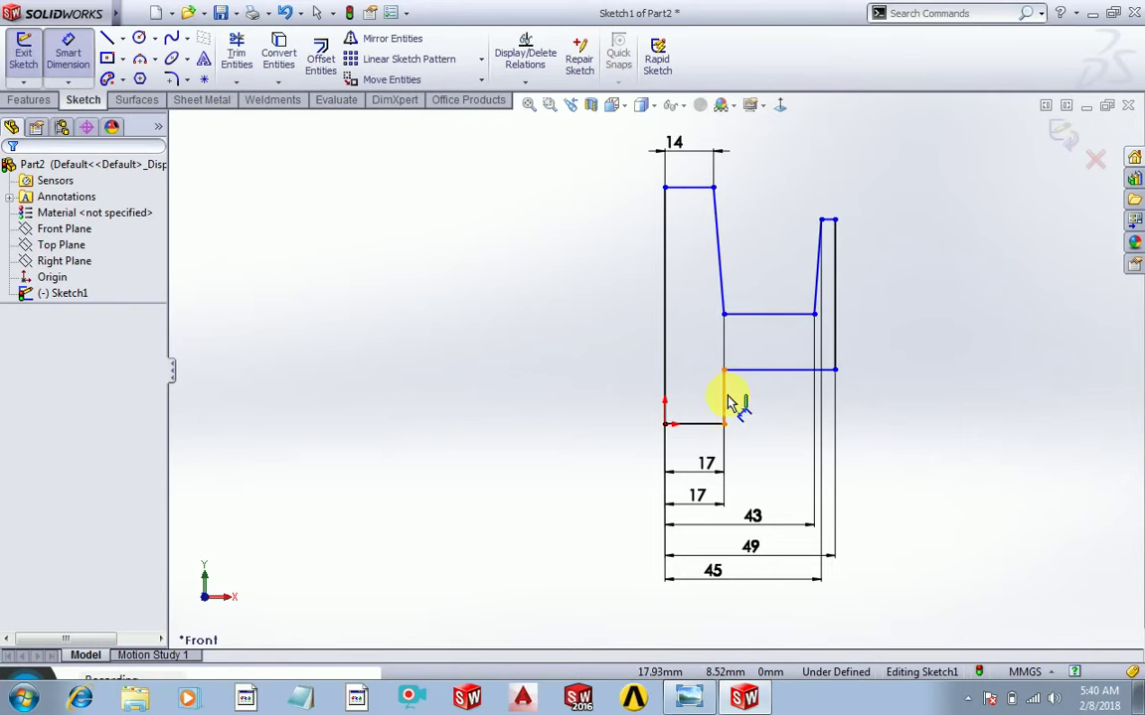
{"action": "left_click", "coordinate": [693, 702]}
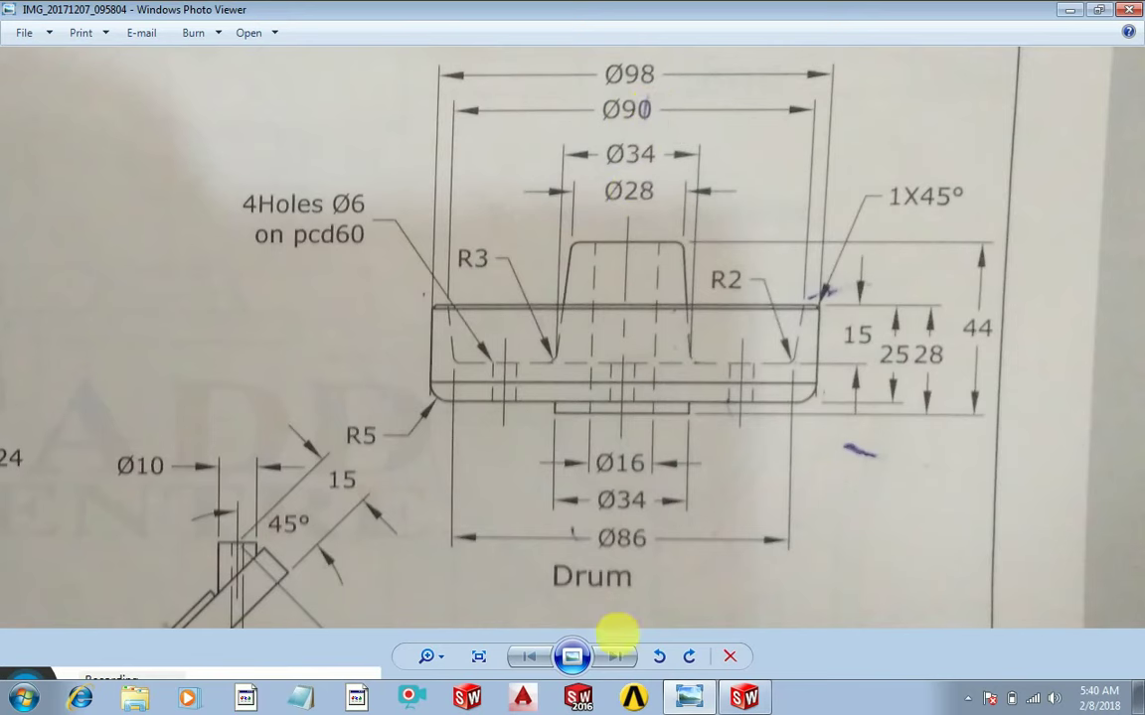
{"action": "key", "text": "alt+Tab"}
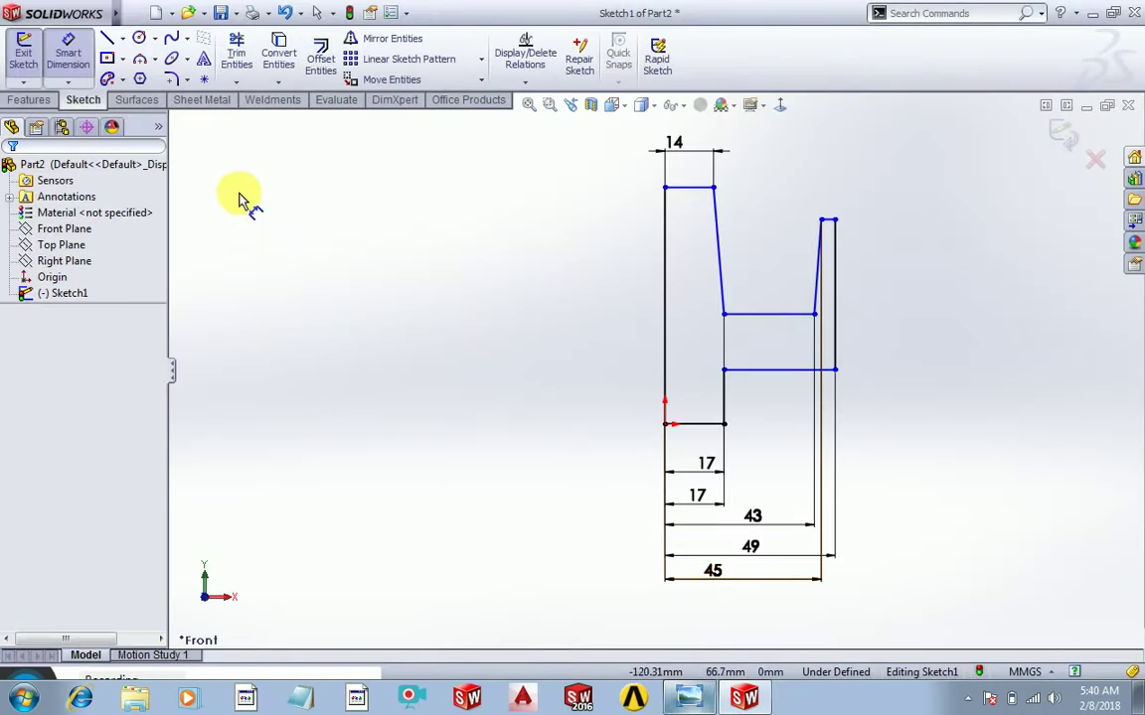
Step: Dimension the short vertical step at 3 mm and the right outer edge at 25 mm
{"action": "left_click", "coordinate": [723, 398]}
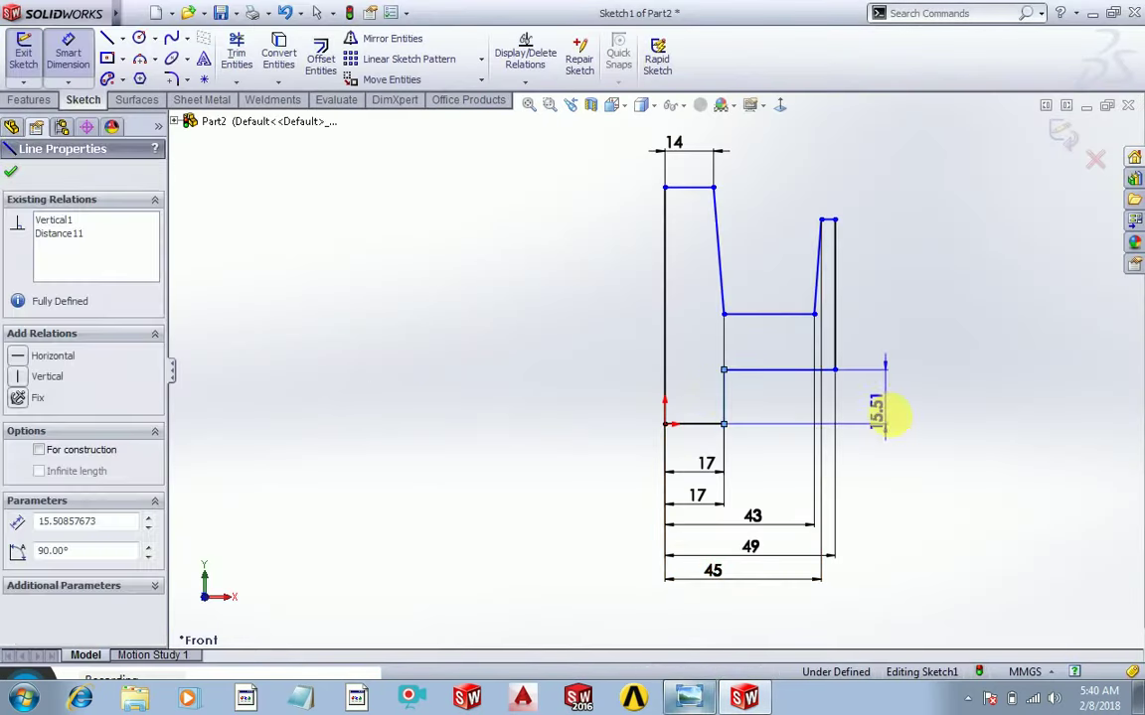
{"action": "left_click", "coordinate": [918, 408]}
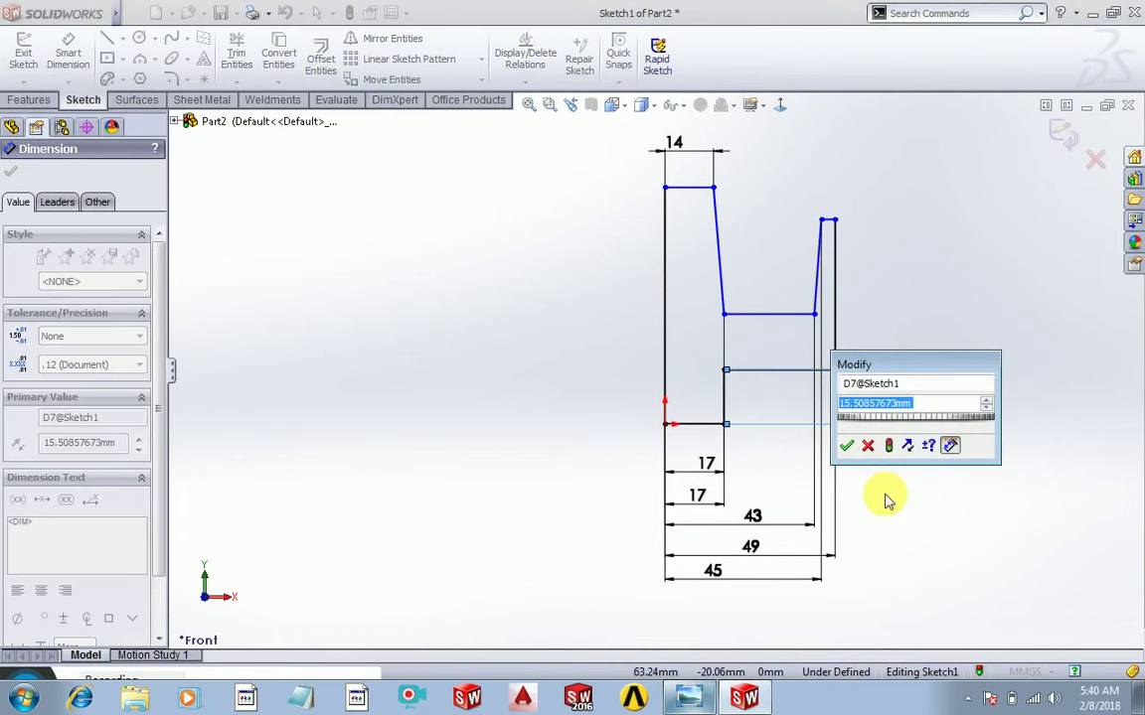
{"action": "type", "text": "3"}
{"action": "key", "text": "Return"}
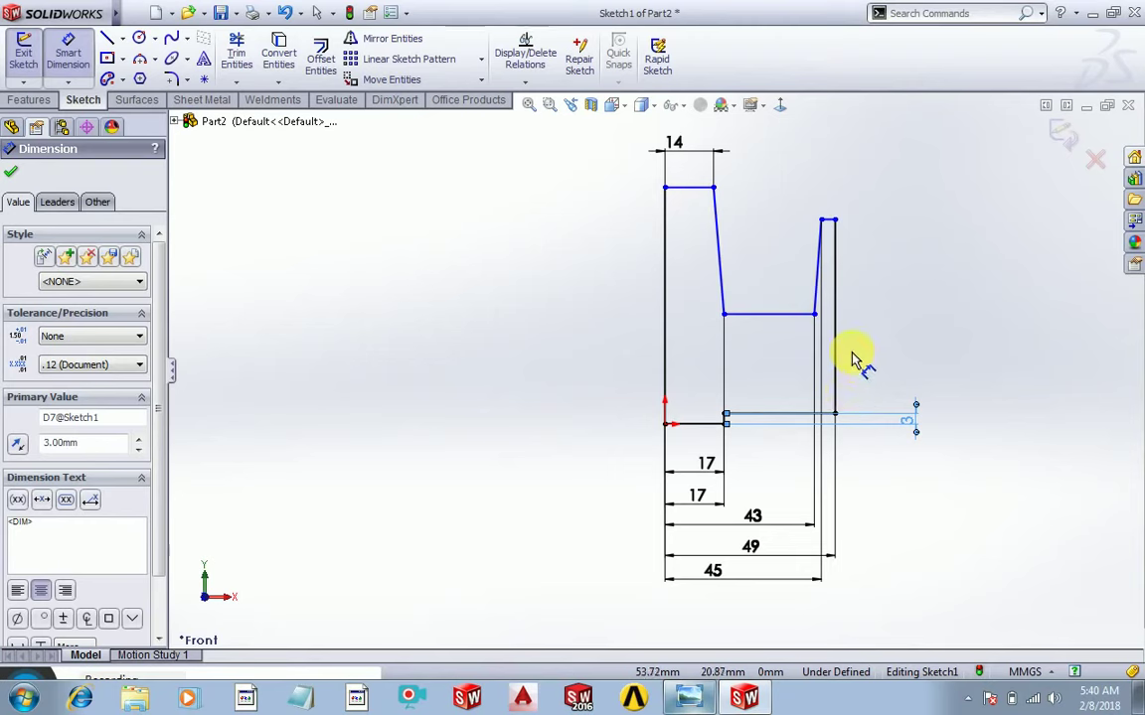
{"action": "left_click", "coordinate": [839, 346]}
{"action": "left_click", "coordinate": [898, 367]}
{"action": "type", "text": "25"}
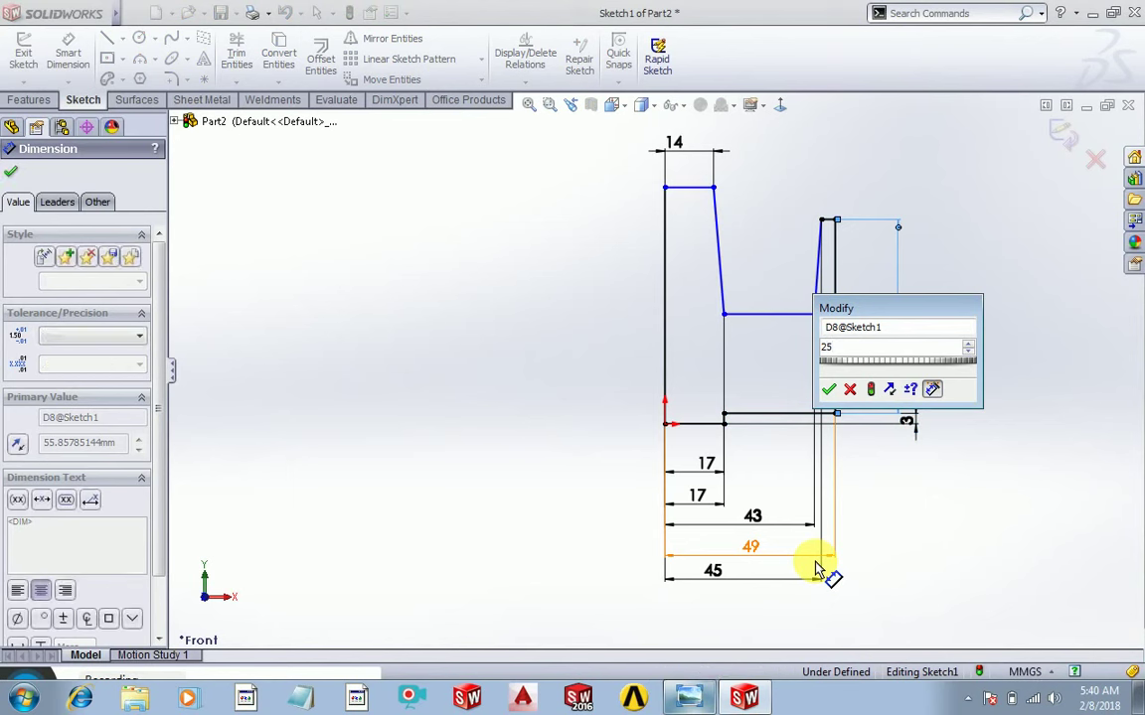
{"action": "key", "text": "Return"}
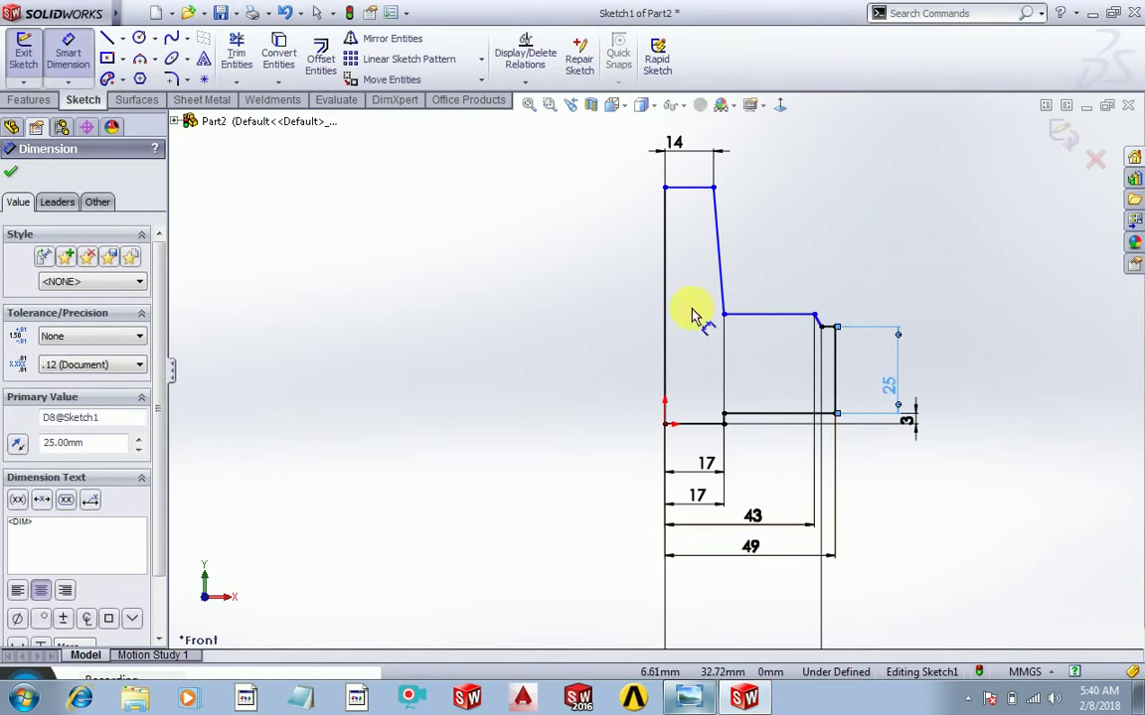
Step: Drag the inner horizontal line lower in the profile
{"action": "left_click", "coordinate": [763, 318]}
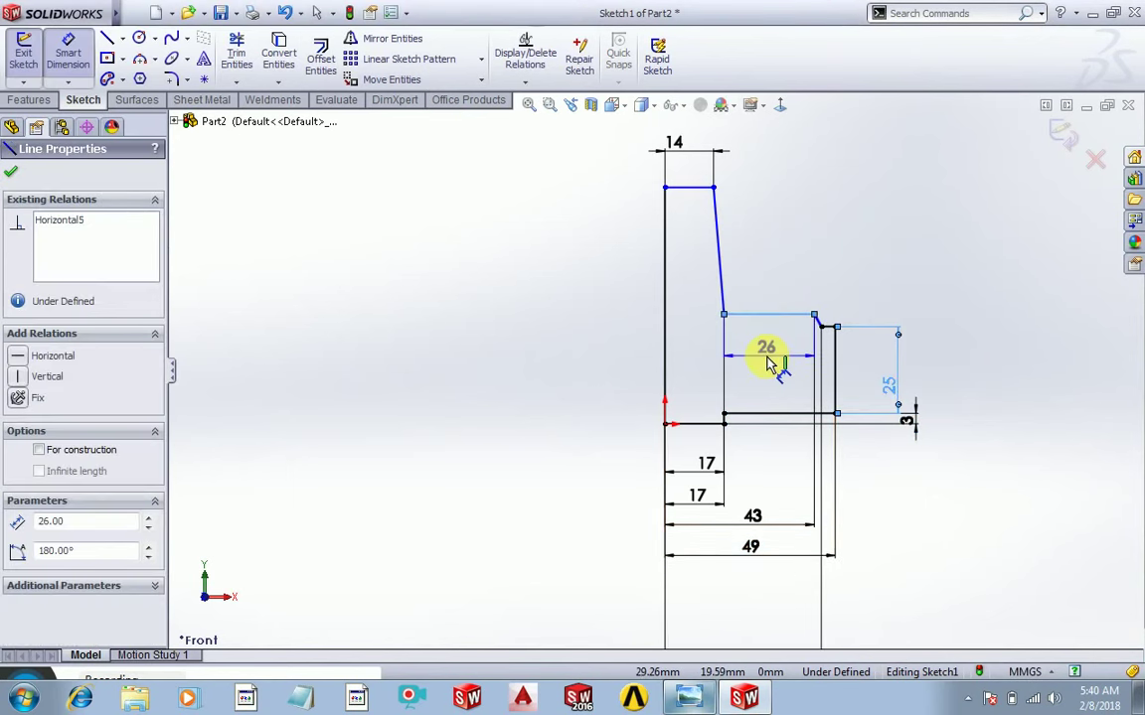
{"action": "key", "text": "Escape"}
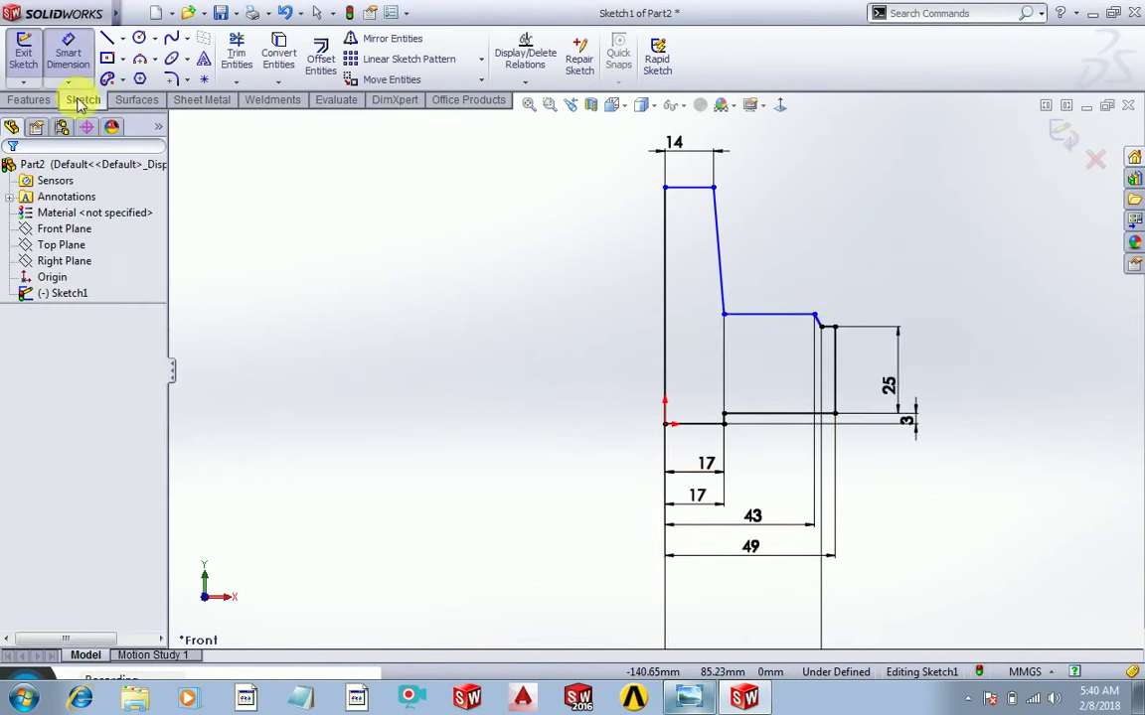
{"action": "key", "text": "Escape"}
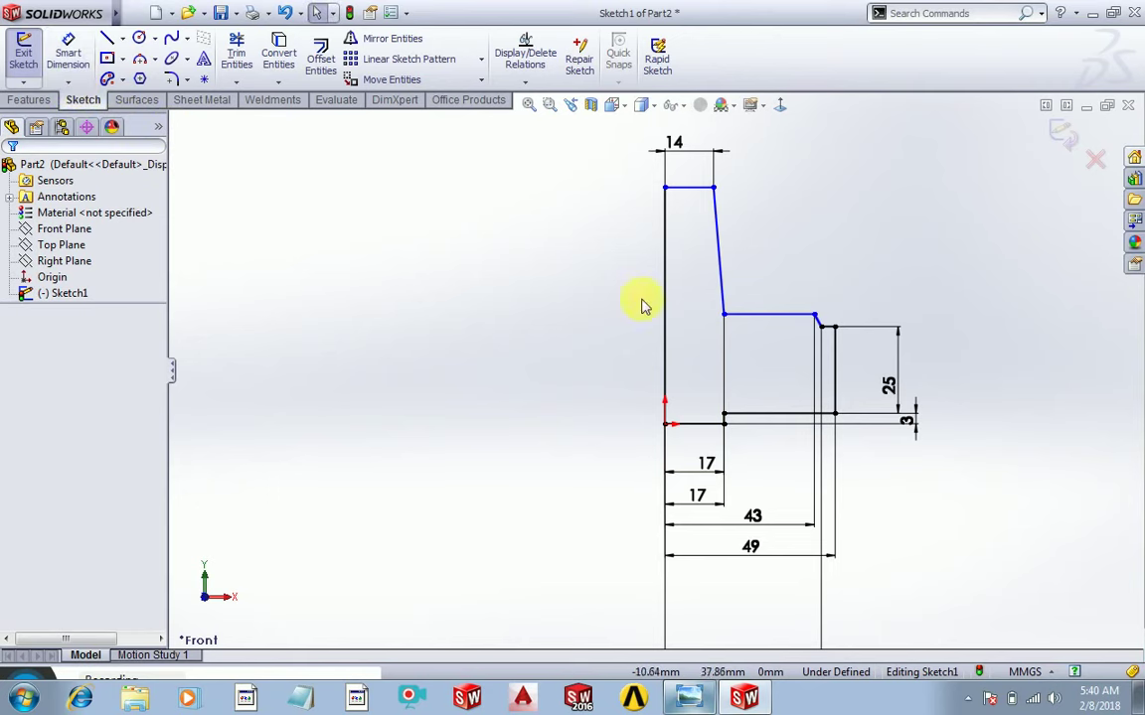
{"action": "left_click_drag", "start_coordinate": [764, 319], "coordinate": [760, 374]}
{"action": "left_click", "coordinate": [11, 171]}
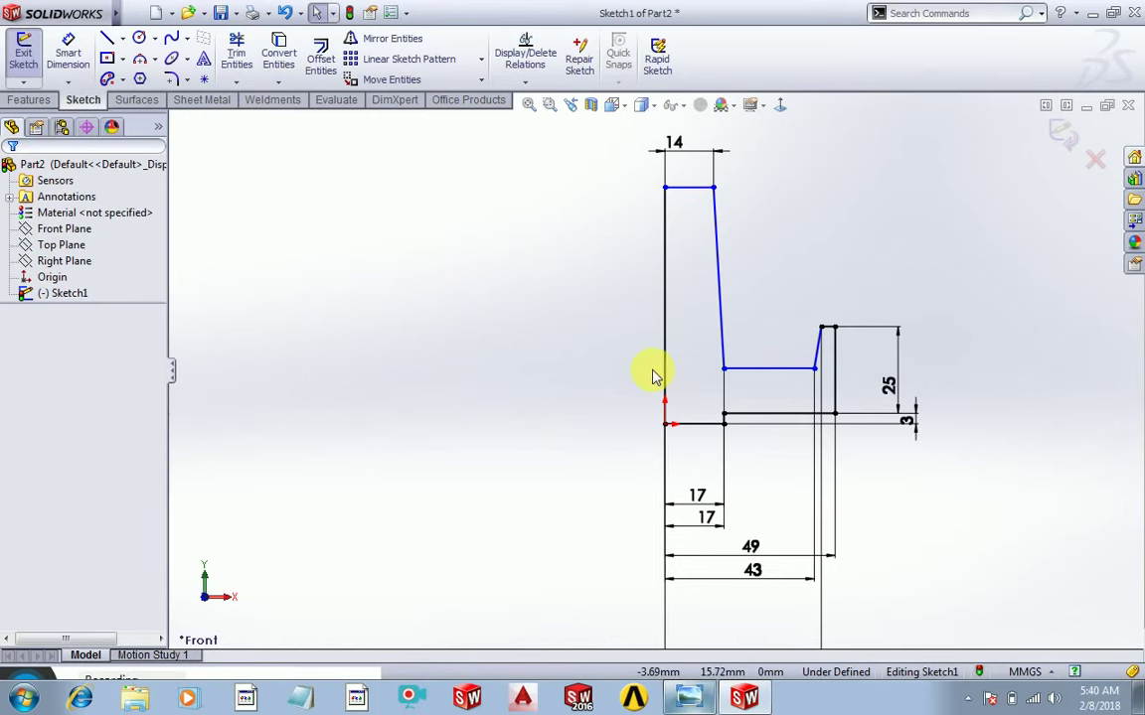
Step: Set 15 mm between the inner horizontal line and the rim's top corner
{"action": "left_click", "coordinate": [67, 54]}
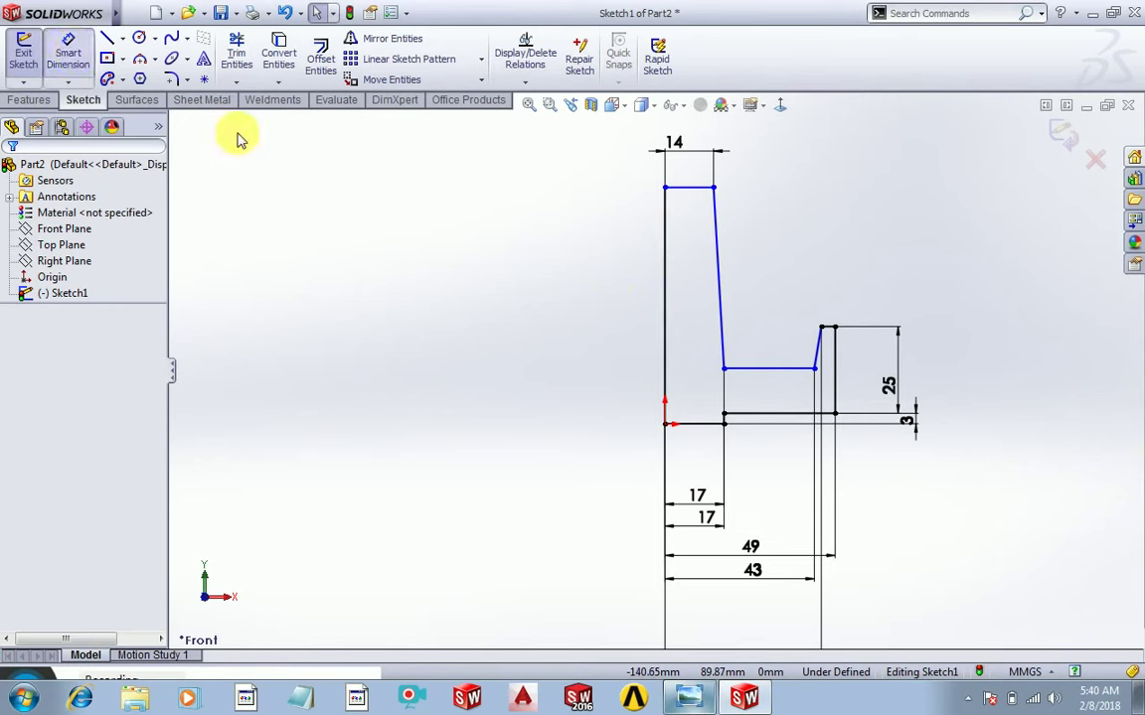
{"action": "left_click", "coordinate": [773, 370]}
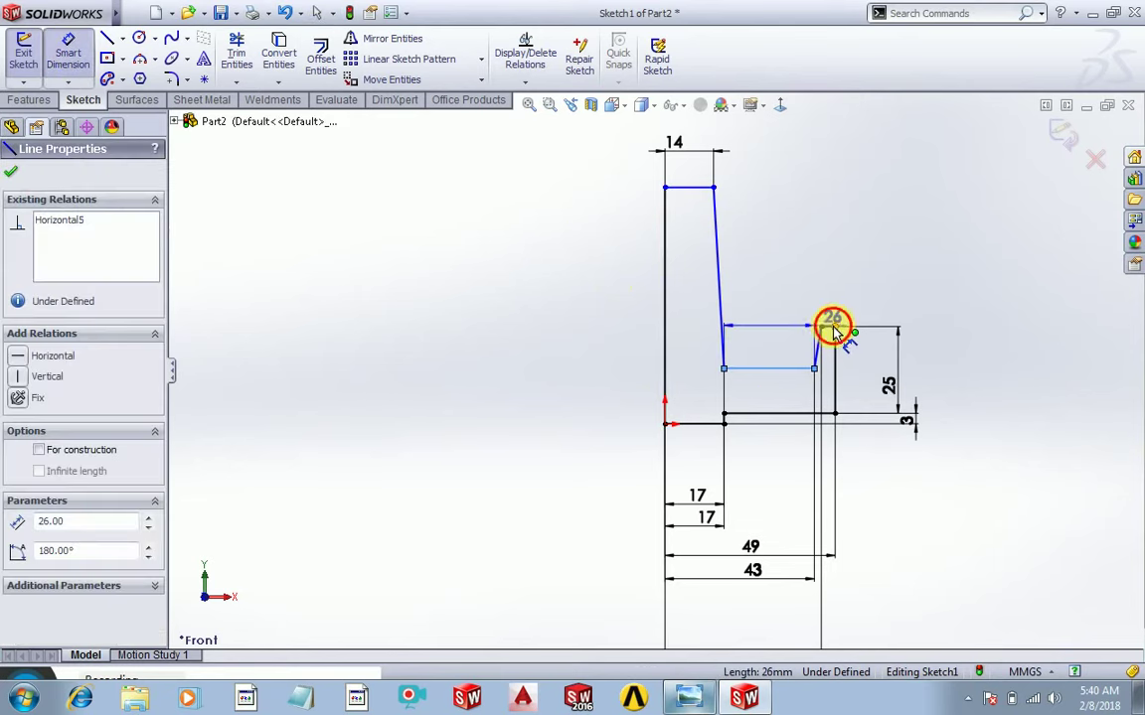
{"action": "left_click", "coordinate": [834, 329]}
{"action": "left_click", "coordinate": [913, 383]}
{"action": "type", "text": "15"}
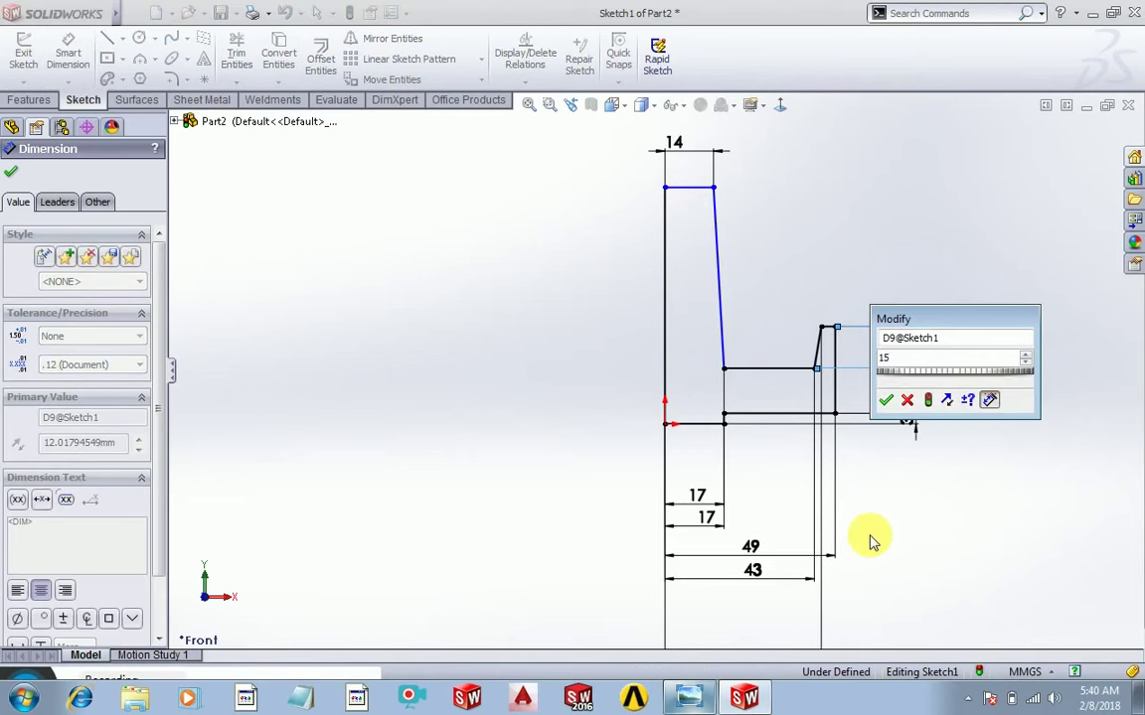
{"action": "key", "text": "Return"}
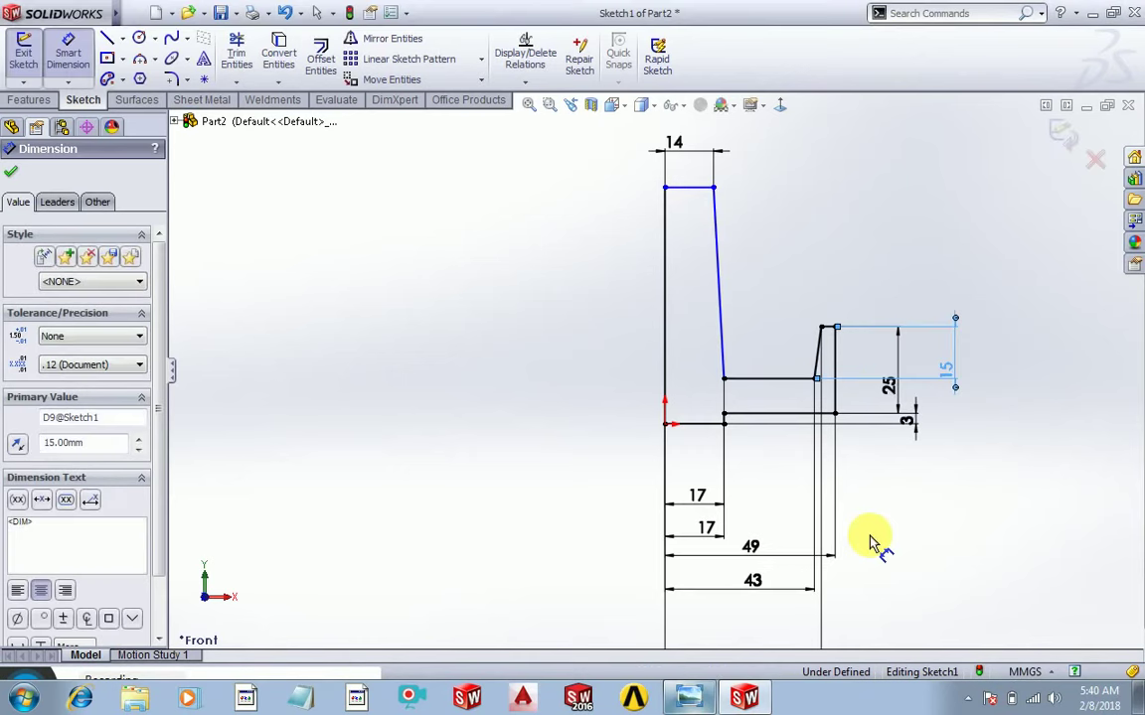
{"action": "left_click", "coordinate": [11, 176]}
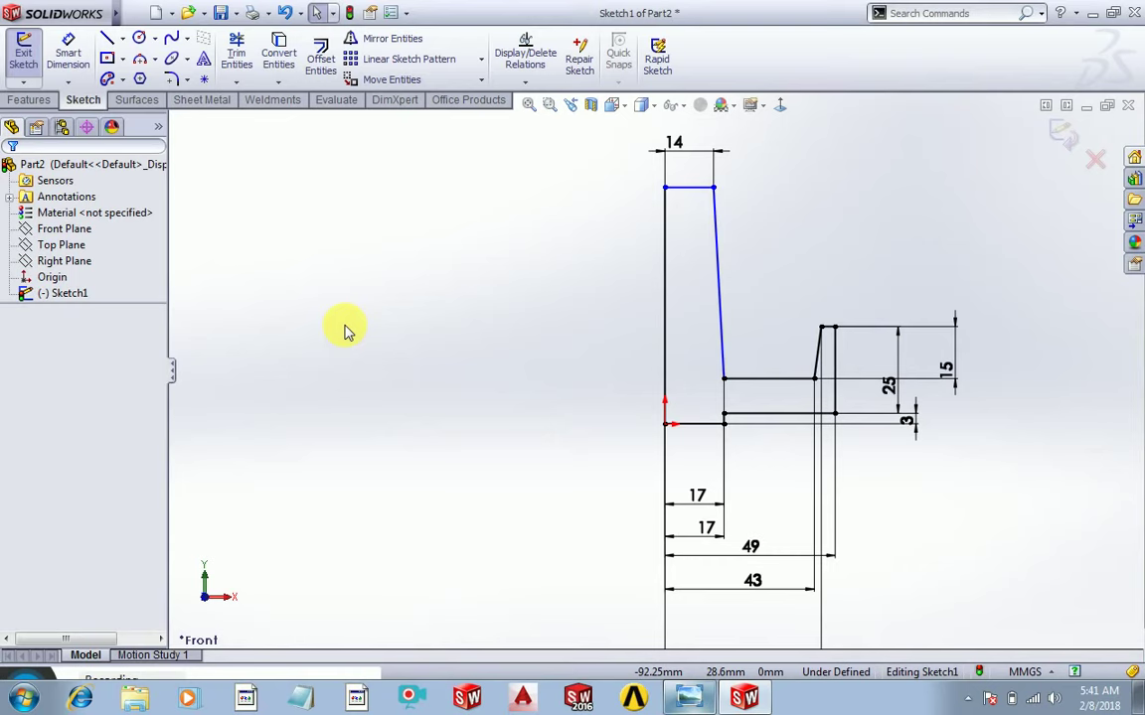
Step: Dimension the overall height between bottom and top lines as 44 mm
{"action": "left_click", "coordinate": [68, 55]}
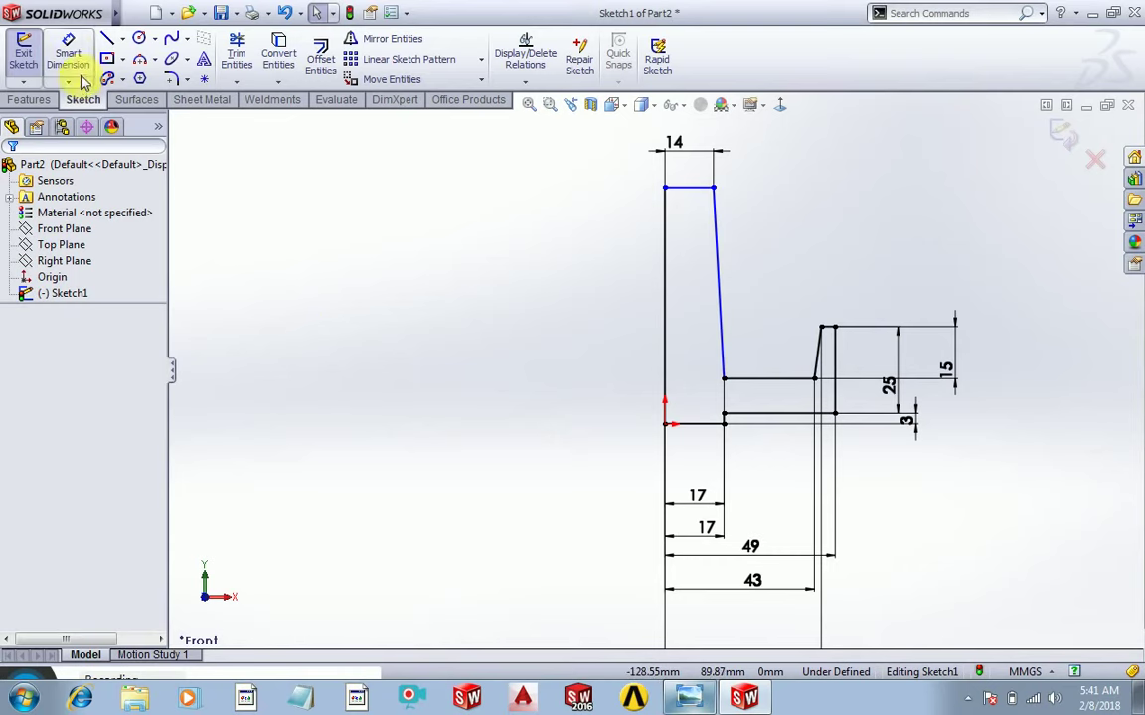
{"action": "left_click", "coordinate": [695, 425]}
{"action": "left_click", "coordinate": [699, 189]}
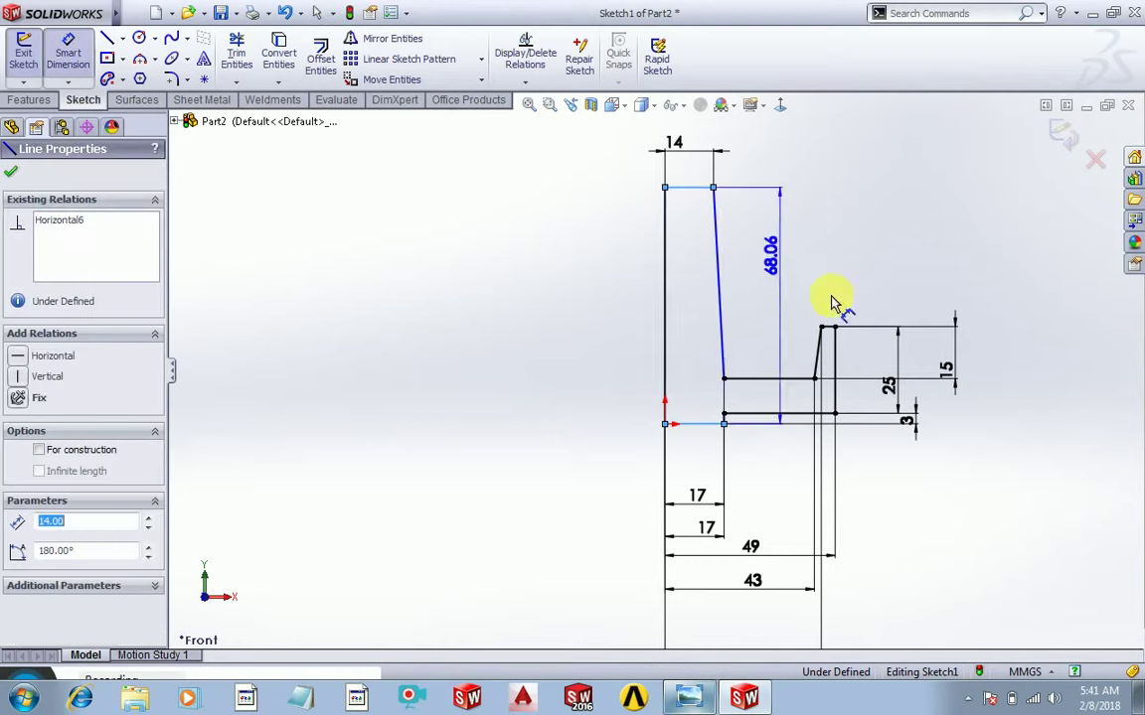
{"action": "left_click", "coordinate": [988, 343]}
{"action": "type", "text": "44"}
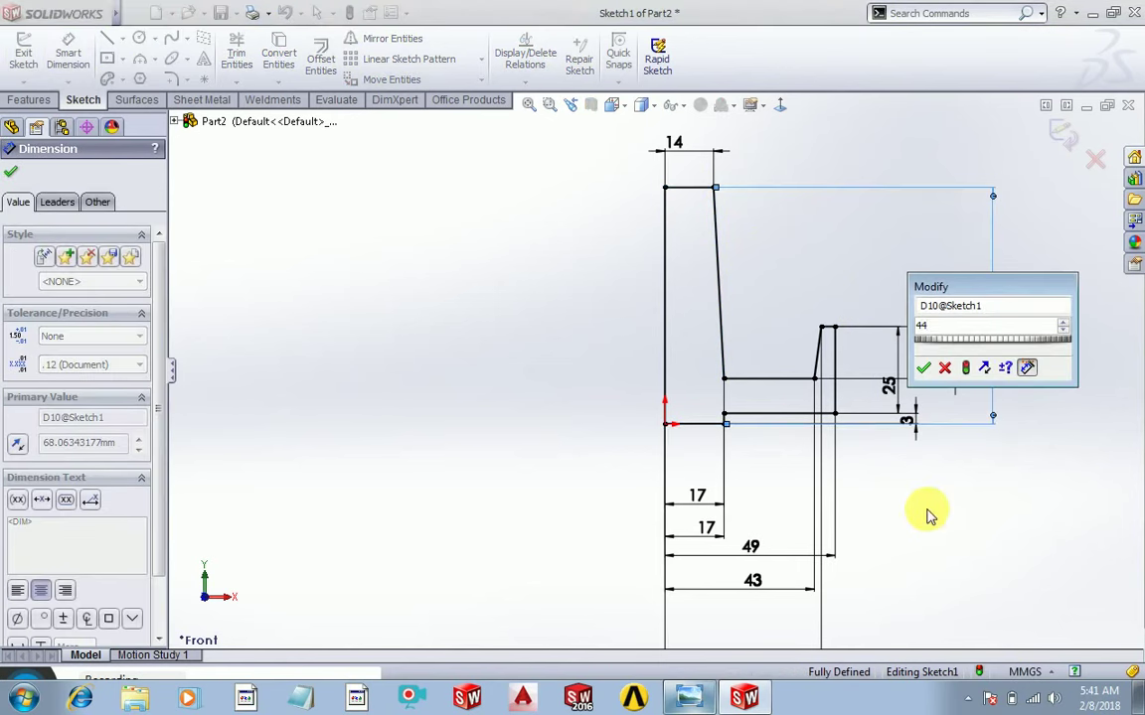
{"action": "key", "text": "Return"}
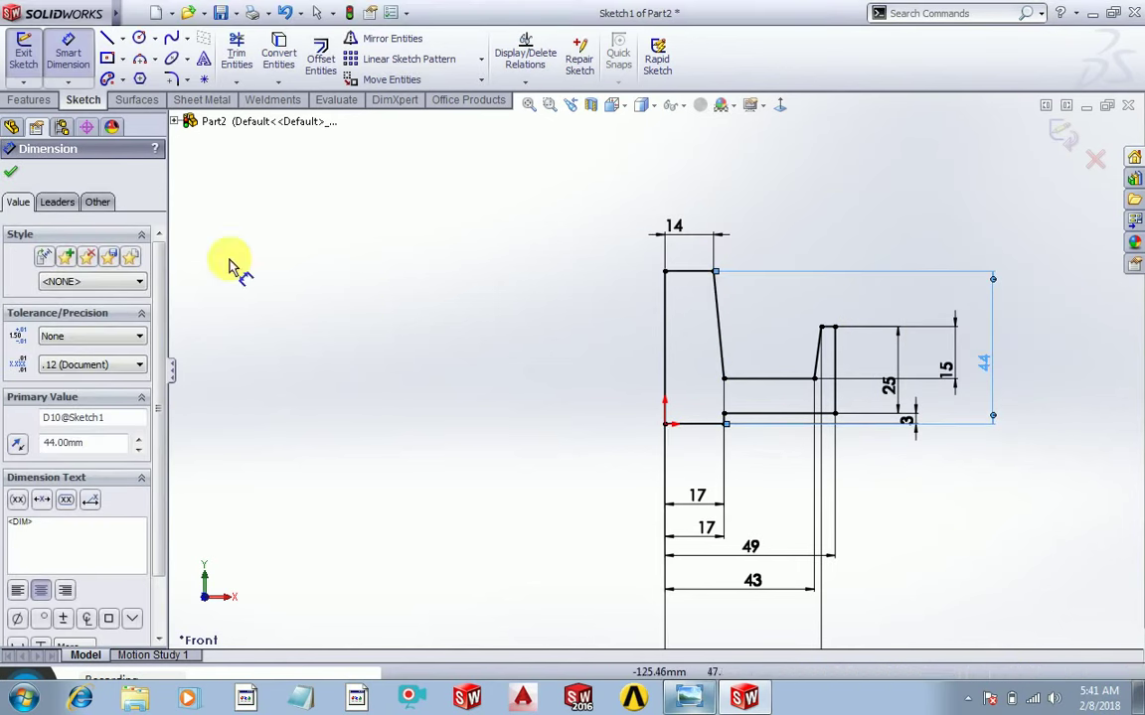
{"action": "left_click", "coordinate": [11, 176]}
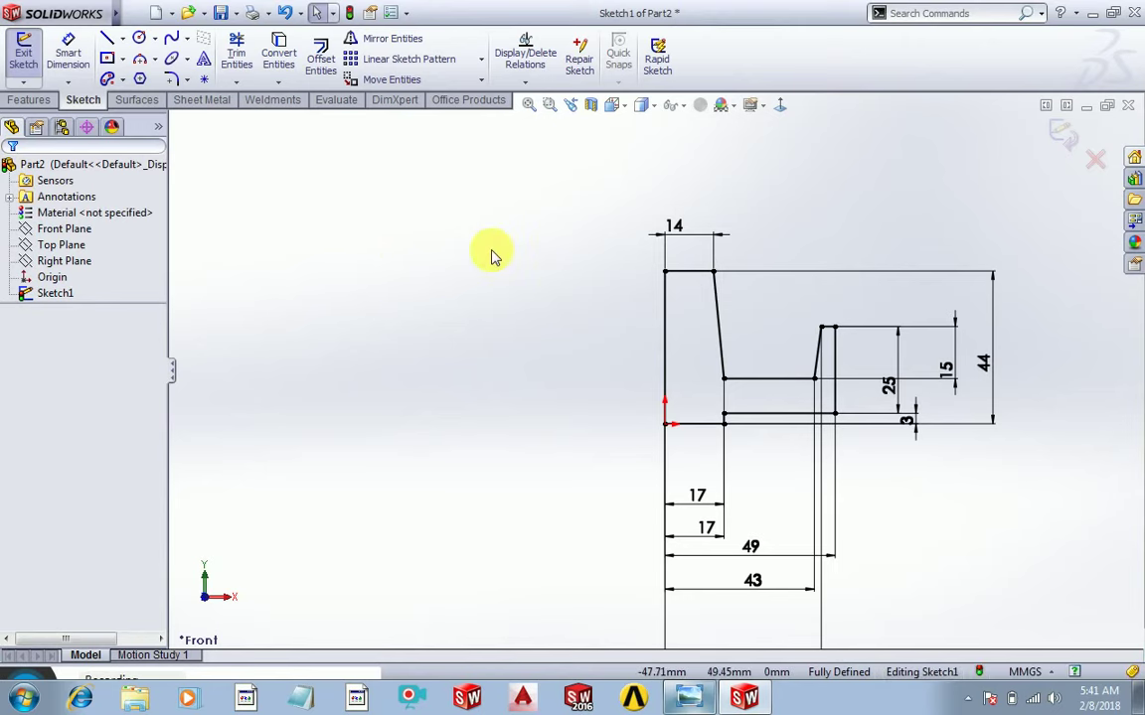
{"action": "left_click", "coordinate": [740, 696]}
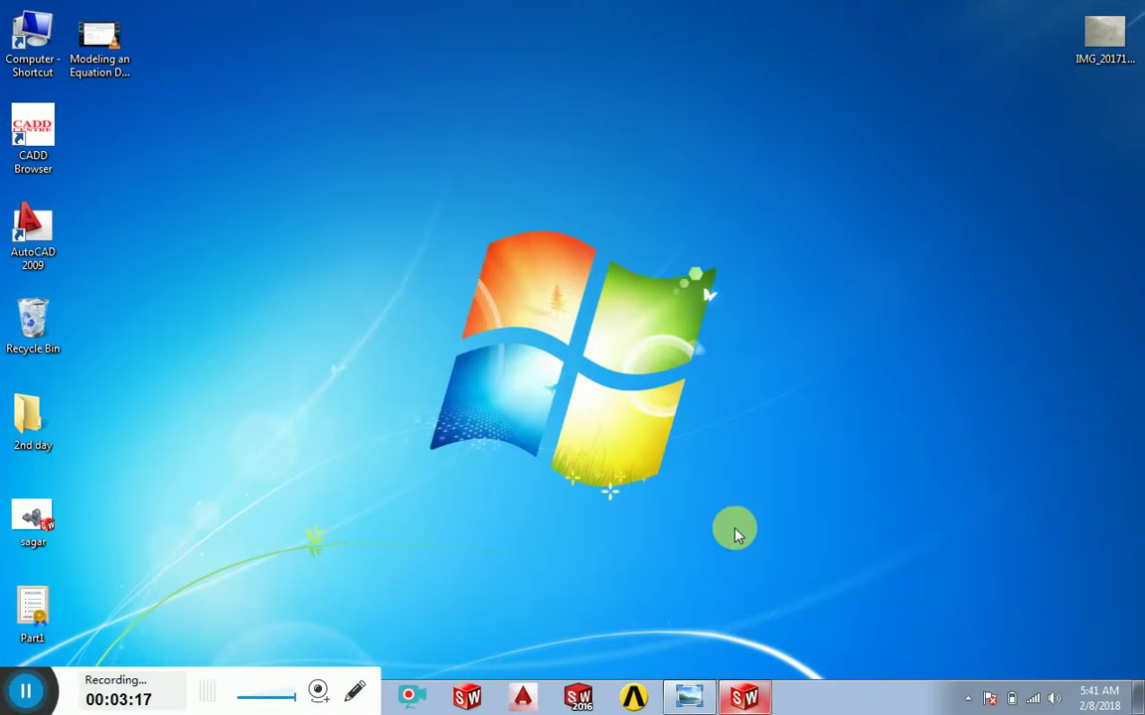
{"action": "left_click", "coordinate": [747, 699]}
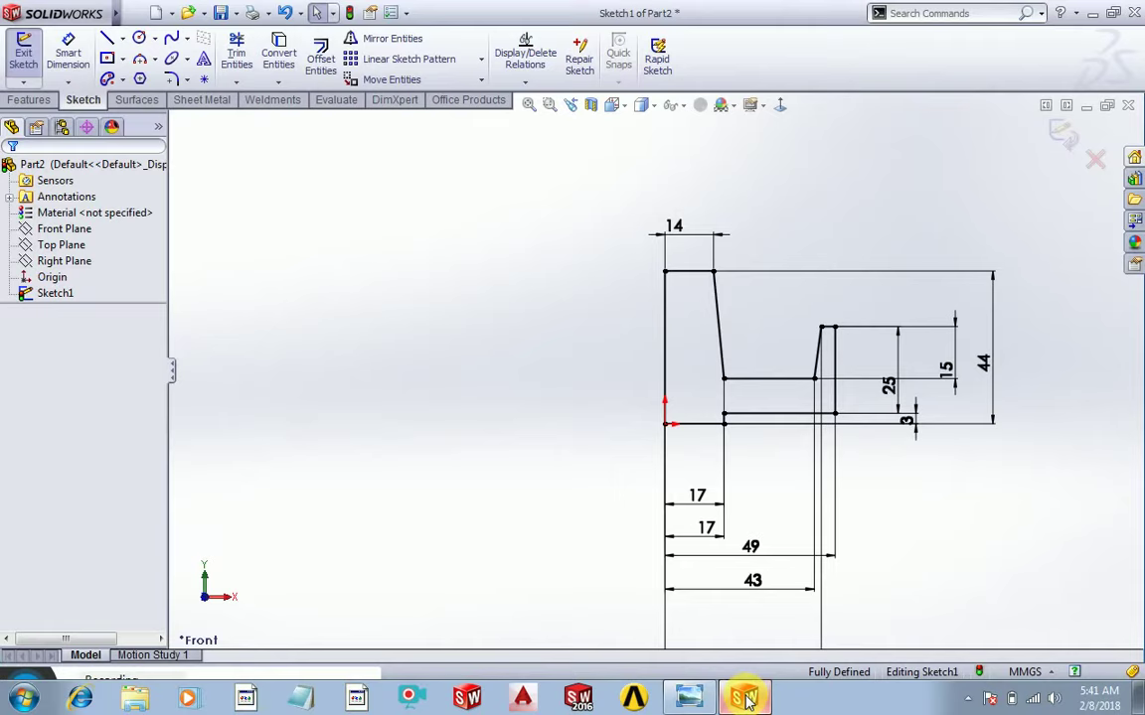
{"action": "left_click", "coordinate": [688, 698]}
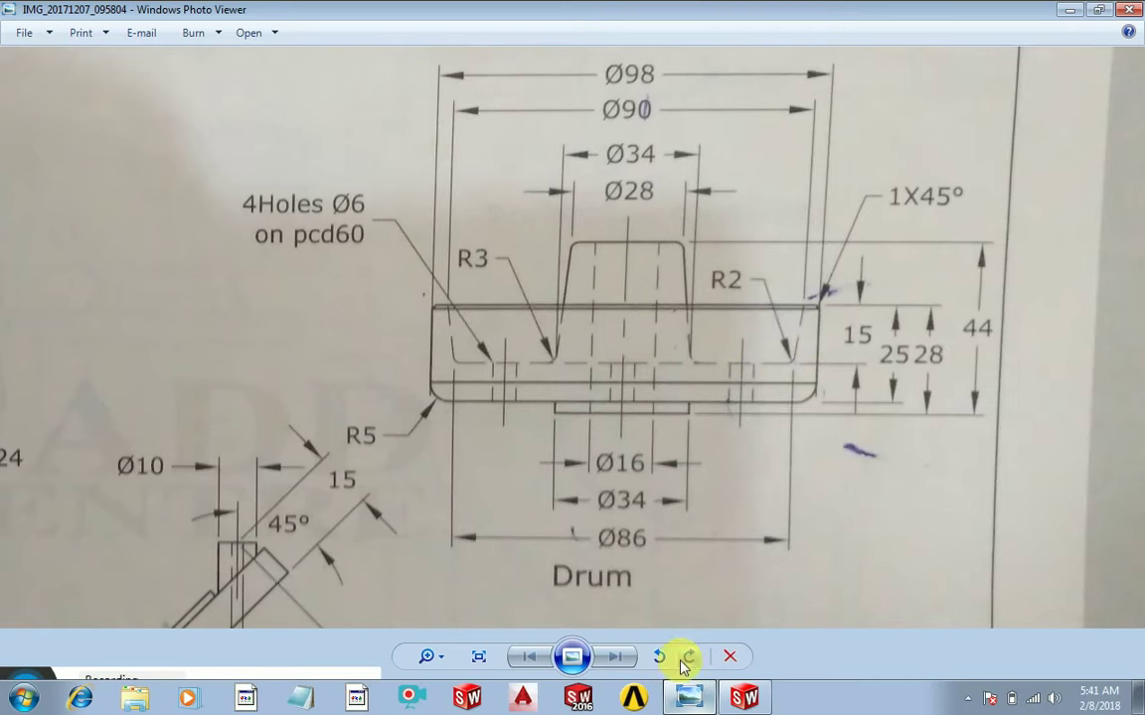
{"action": "left_click", "coordinate": [744, 698]}
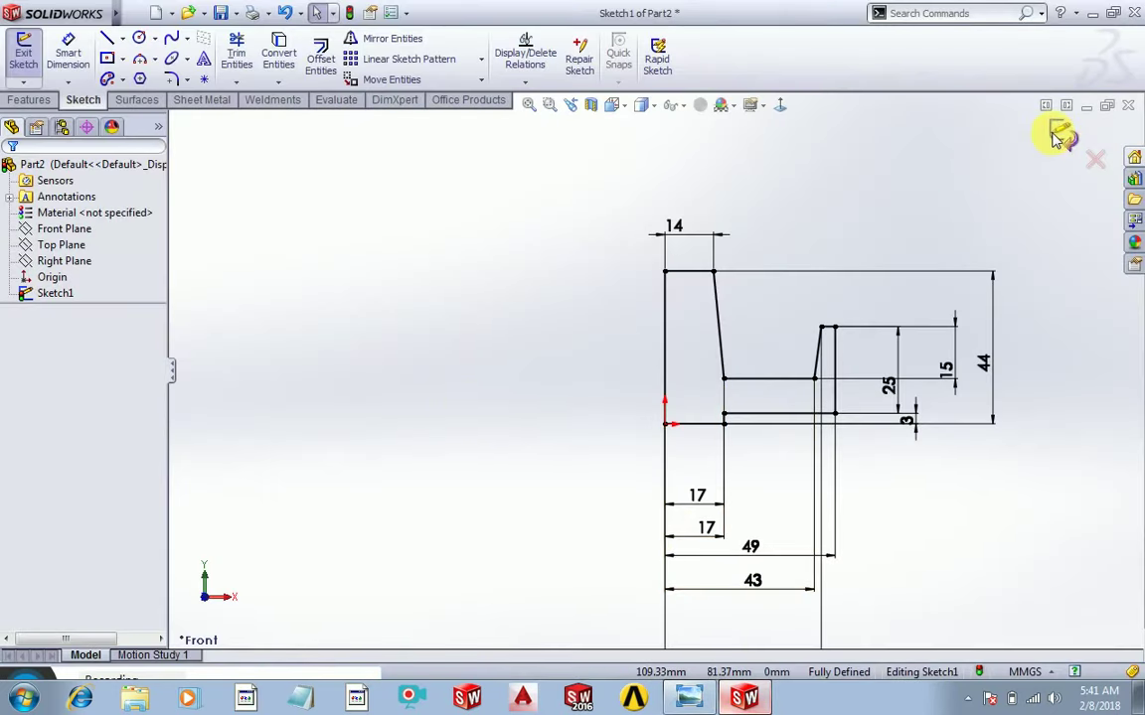
Step: Exit the sketch and revolve the profile 360° about its left vertical line as Revolve1
{"action": "left_click", "coordinate": [1059, 135]}
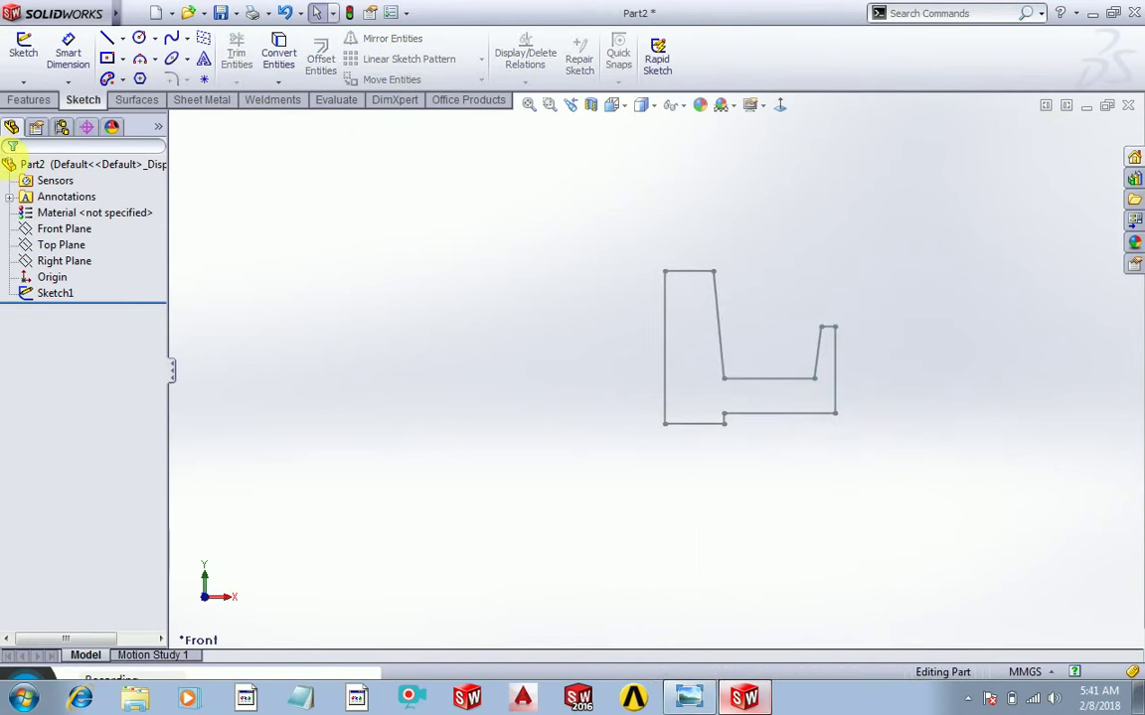
{"action": "left_click", "coordinate": [28, 100]}
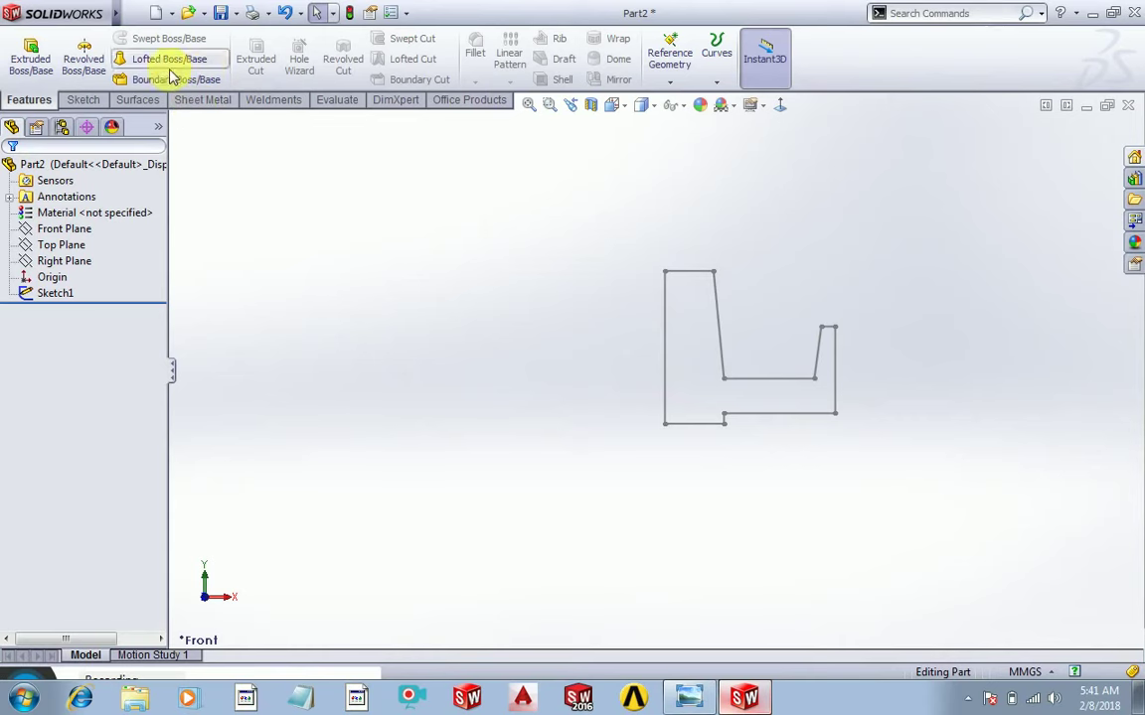
{"action": "left_click", "coordinate": [86, 59]}
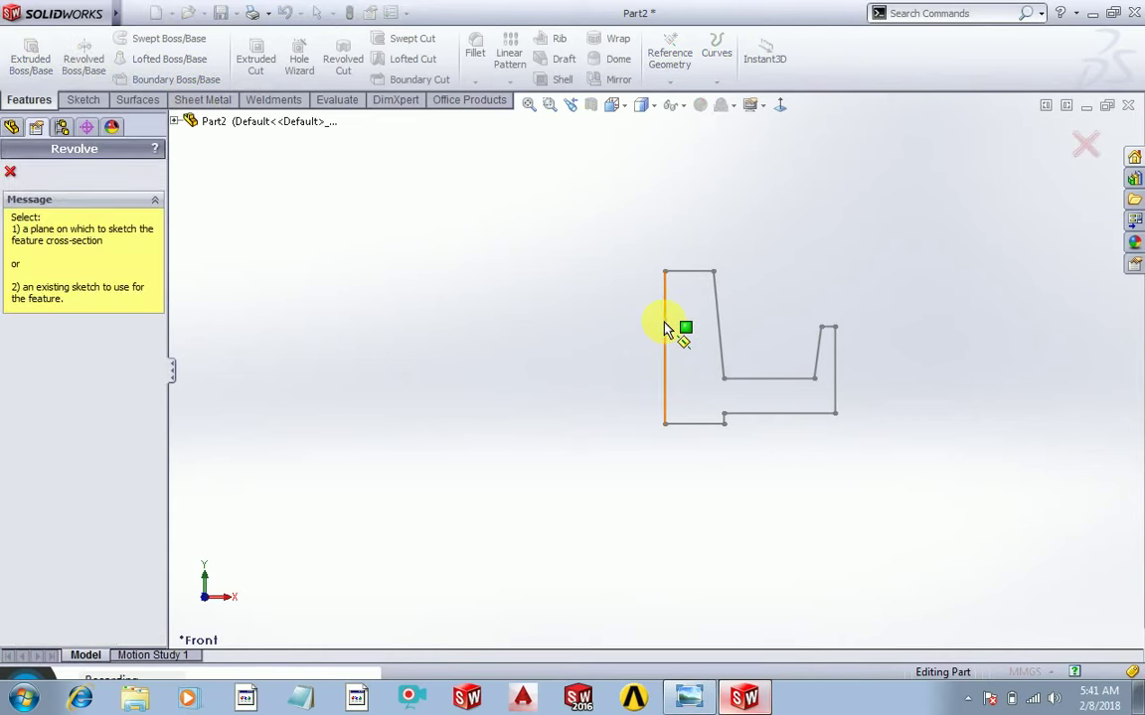
{"action": "left_click", "coordinate": [666, 328]}
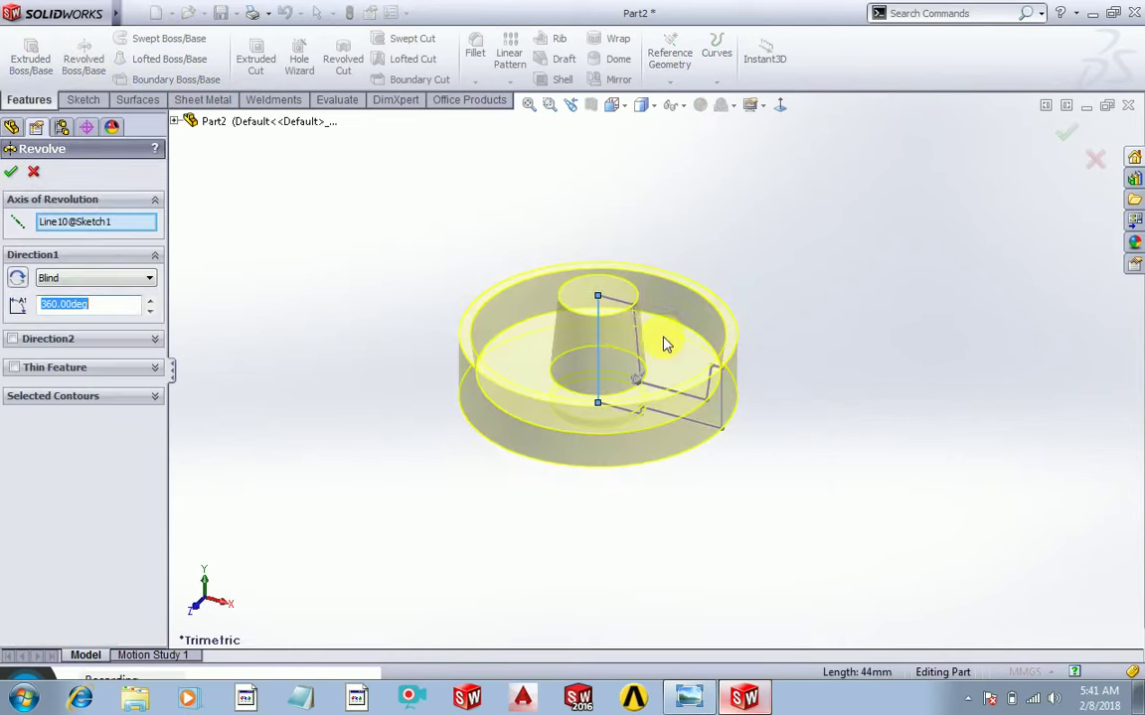
{"action": "mouse_move", "coordinate": [665, 340]}
{"action": "middle_mouse_down"}
{"action": "mouse_move", "coordinate": [661, 416]}
{"action": "mouse_move", "coordinate": [646, 273]}
{"action": "middle_mouse_up"}
{"action": "left_click", "coordinate": [12, 175]}
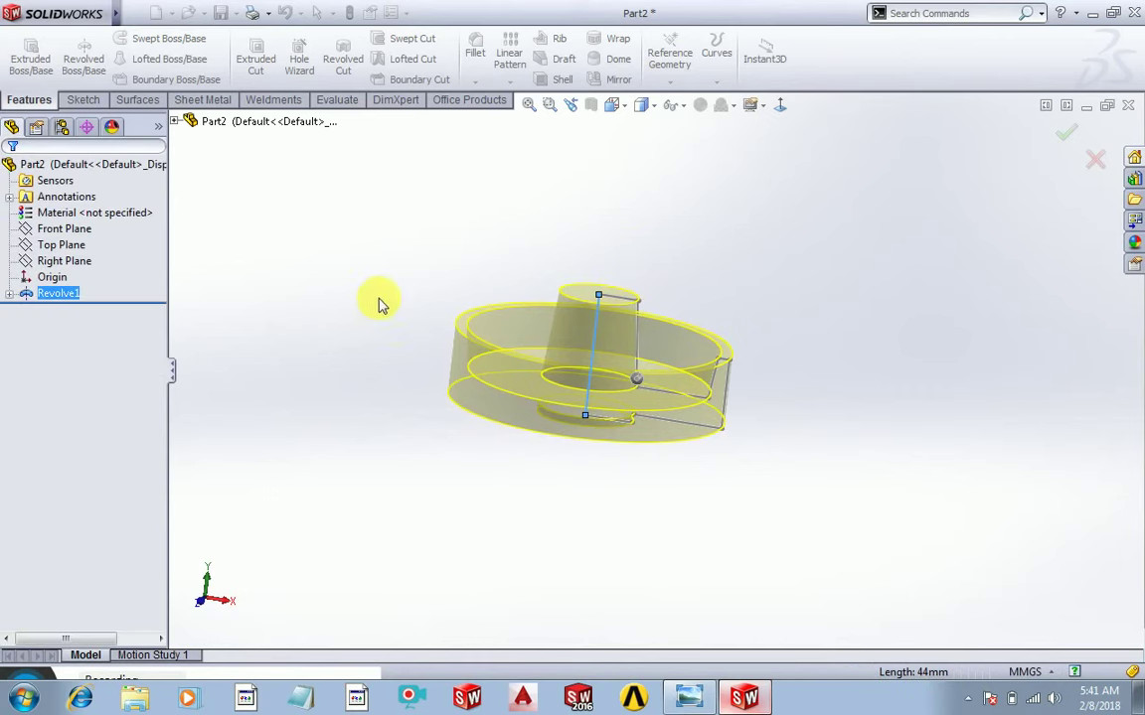
{"action": "mouse_move", "coordinate": [402, 273]}
{"action": "middle_mouse_down"}
{"action": "mouse_move", "coordinate": [393, 235]}
{"action": "mouse_move", "coordinate": [403, 239]}
{"action": "middle_mouse_up"}
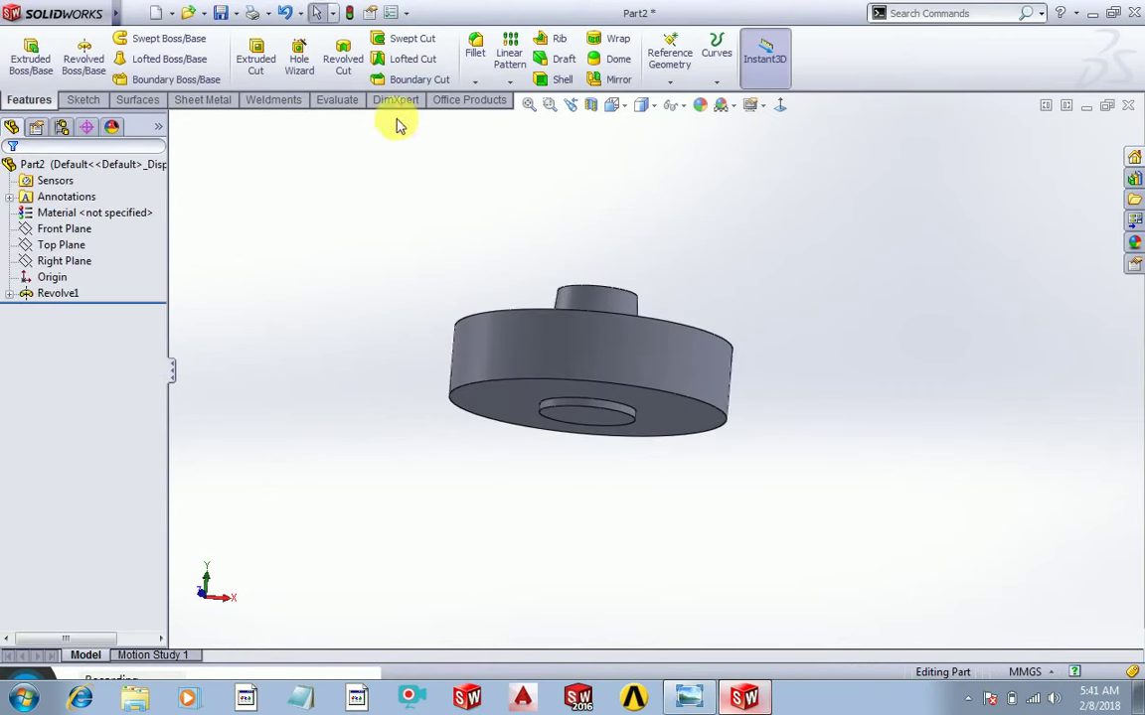
Step: Apply a 5 mm Fillet1 to the drum's bottom outer edge, then orbit to the cup interior
{"action": "left_click", "coordinate": [479, 52]}
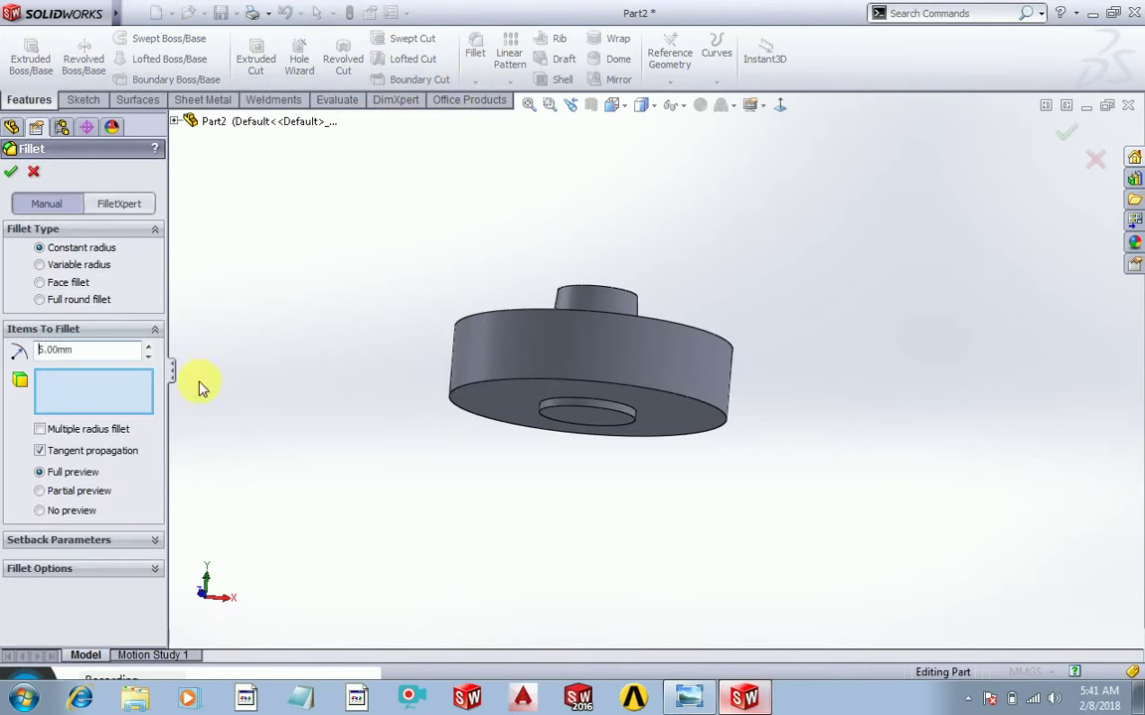
{"action": "left_click", "coordinate": [470, 394]}
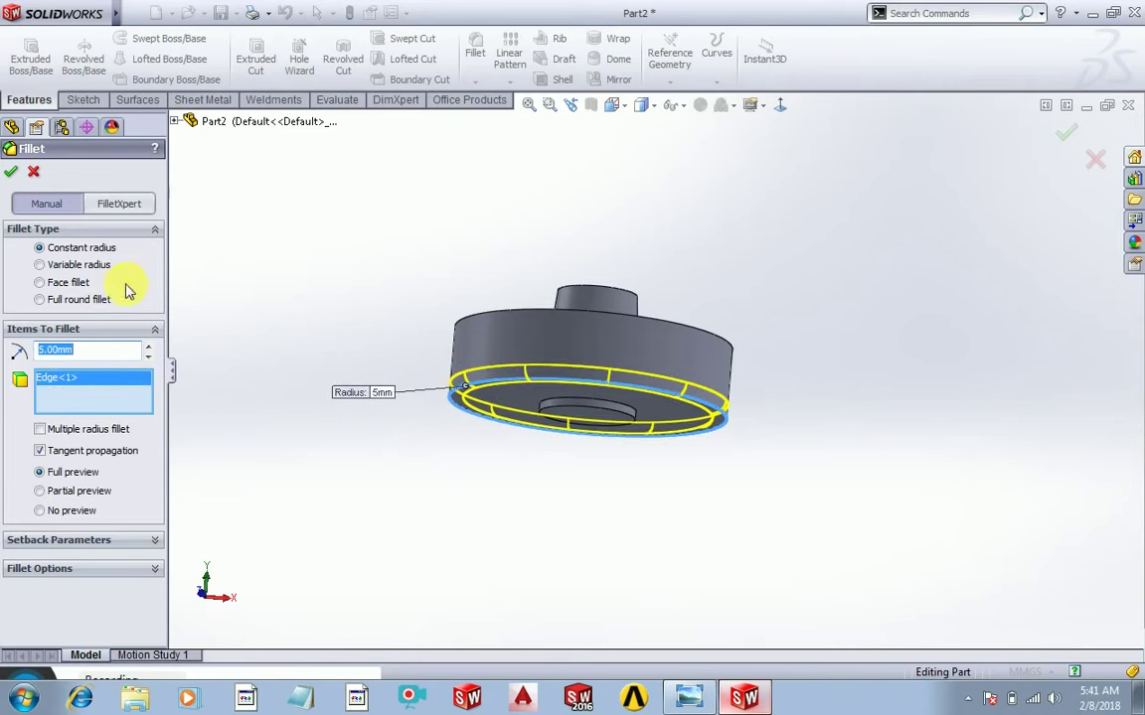
{"action": "left_click", "coordinate": [12, 174]}
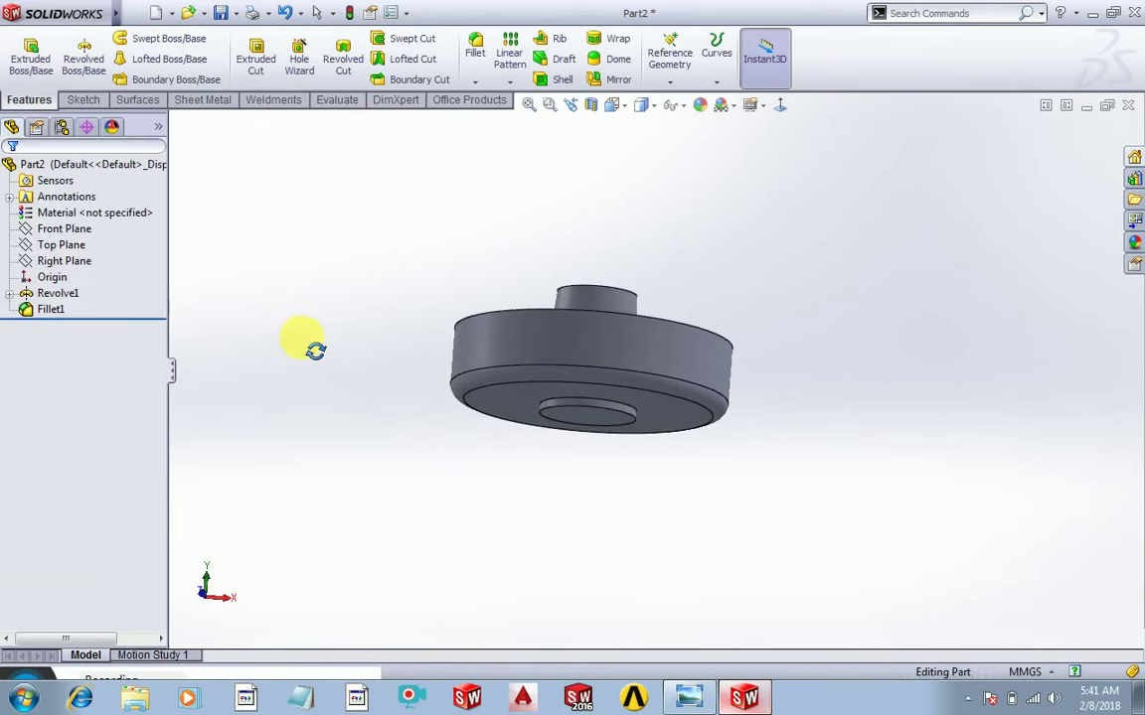
{"action": "middle_click_drag", "start_coordinate": [315, 350], "coordinate": [416, 479]}
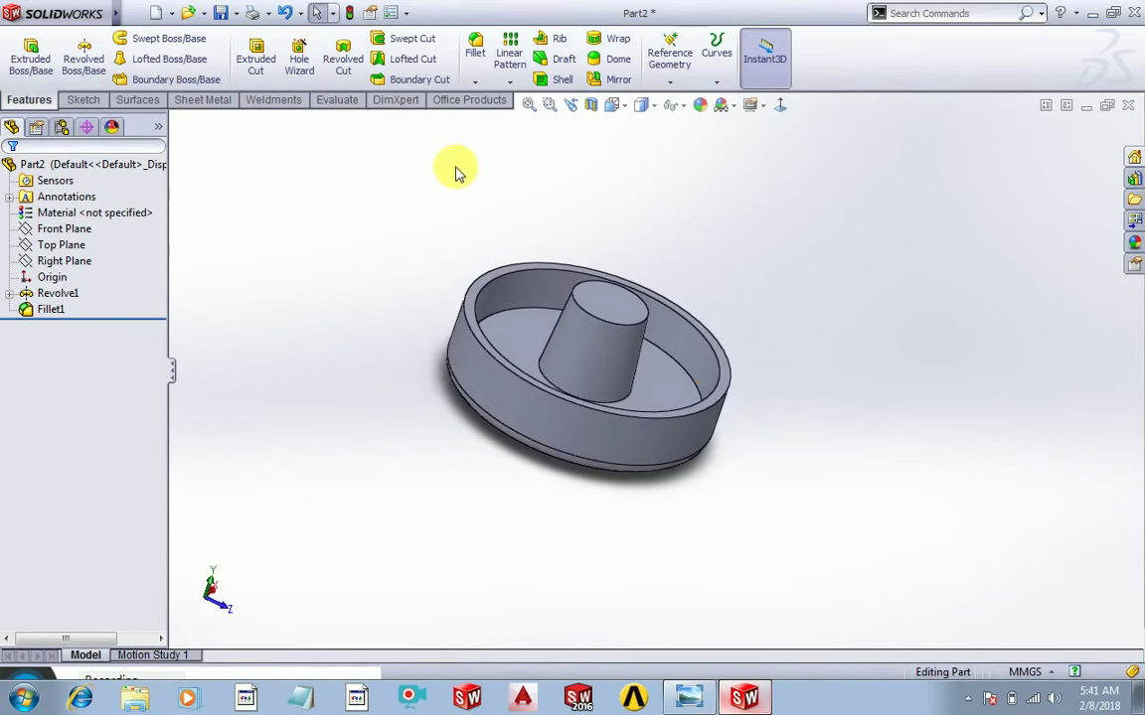
{"action": "left_click", "coordinate": [476, 50]}
{"action": "middle_click_drag", "start_coordinate": [408, 198], "coordinate": [408, 242]}
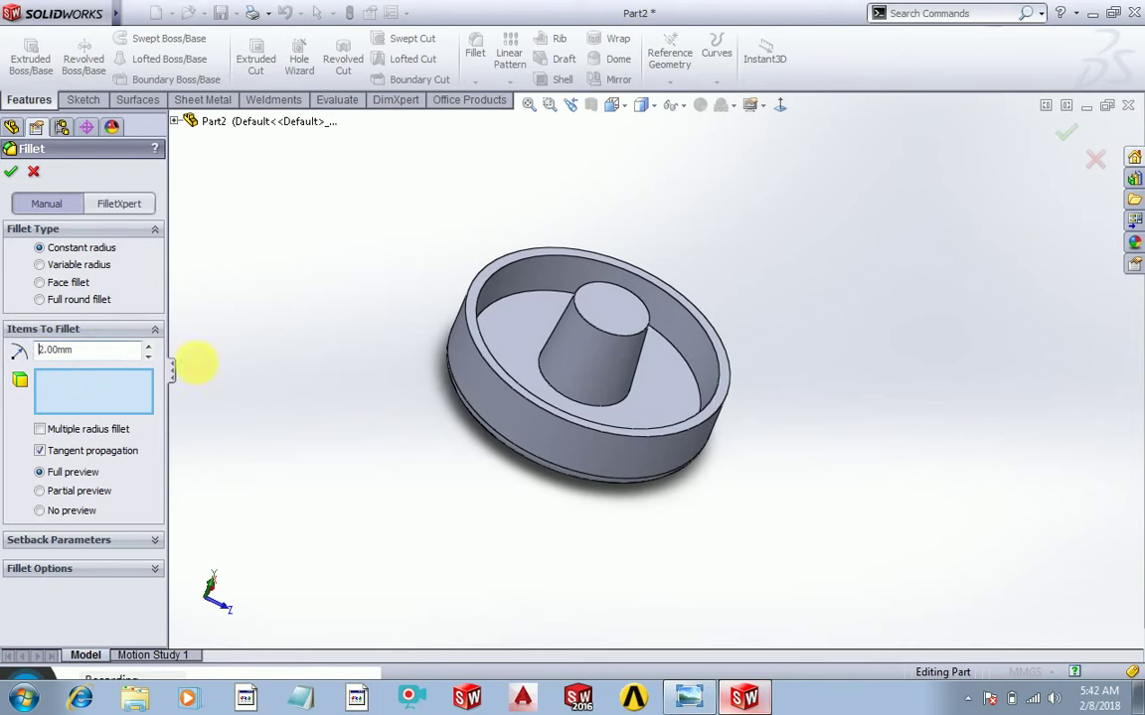
Step: Fillet the cup's inner floor edge at 2 mm and the hub's base edge at 3 mm
{"action": "left_click", "coordinate": [672, 358]}
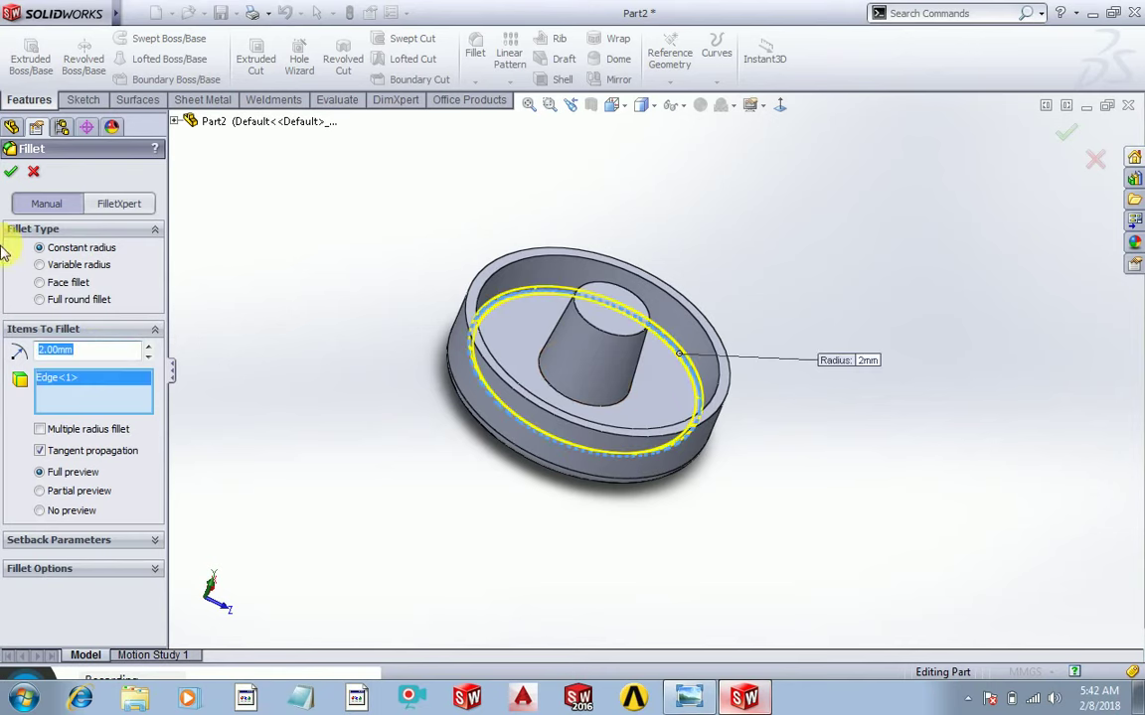
{"action": "left_click", "coordinate": [10, 171]}
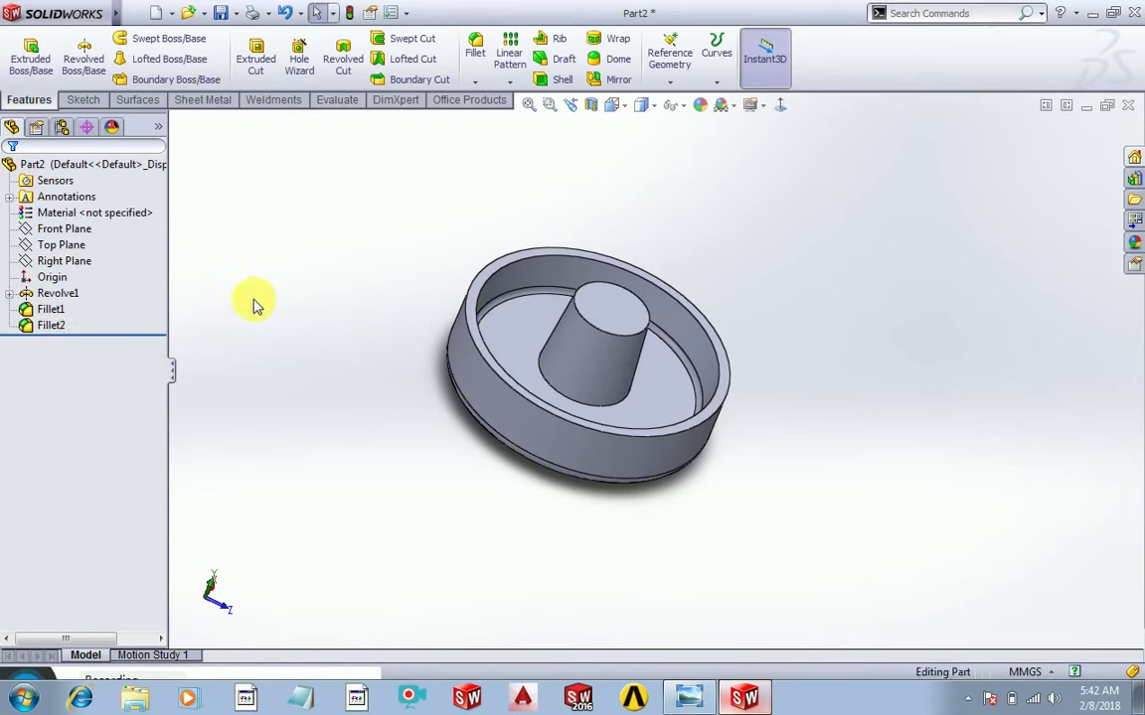
{"action": "left_click", "coordinate": [473, 57]}
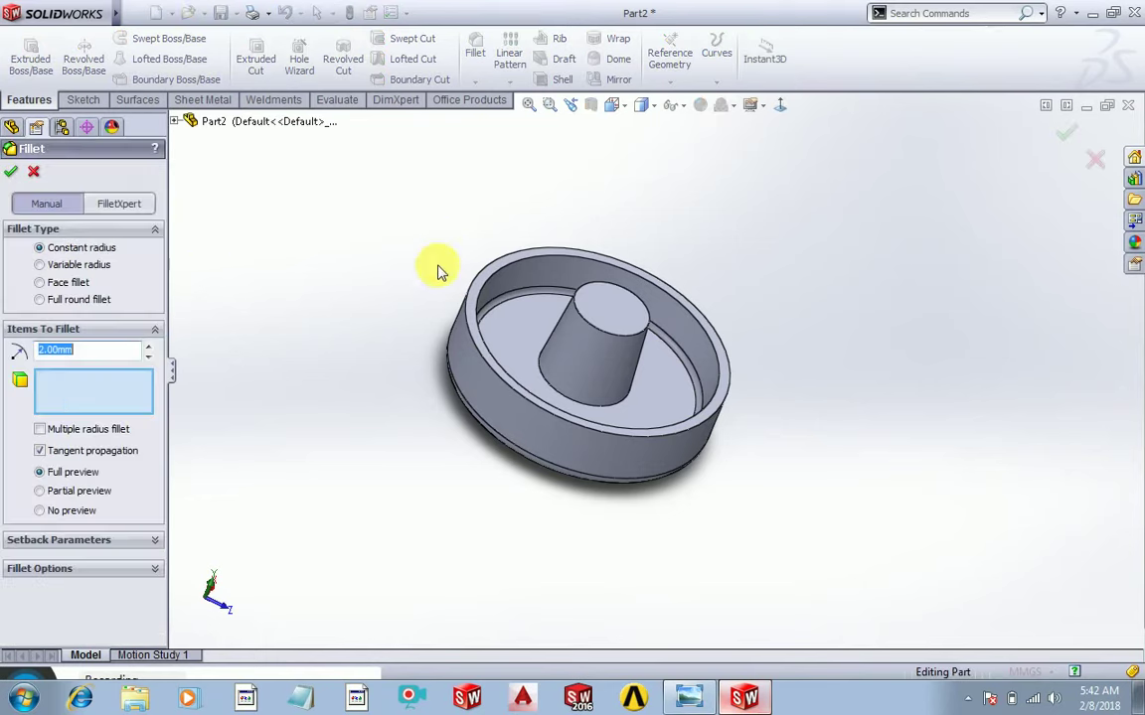
{"action": "left_click", "coordinate": [545, 378]}
{"action": "type", "text": "3"}
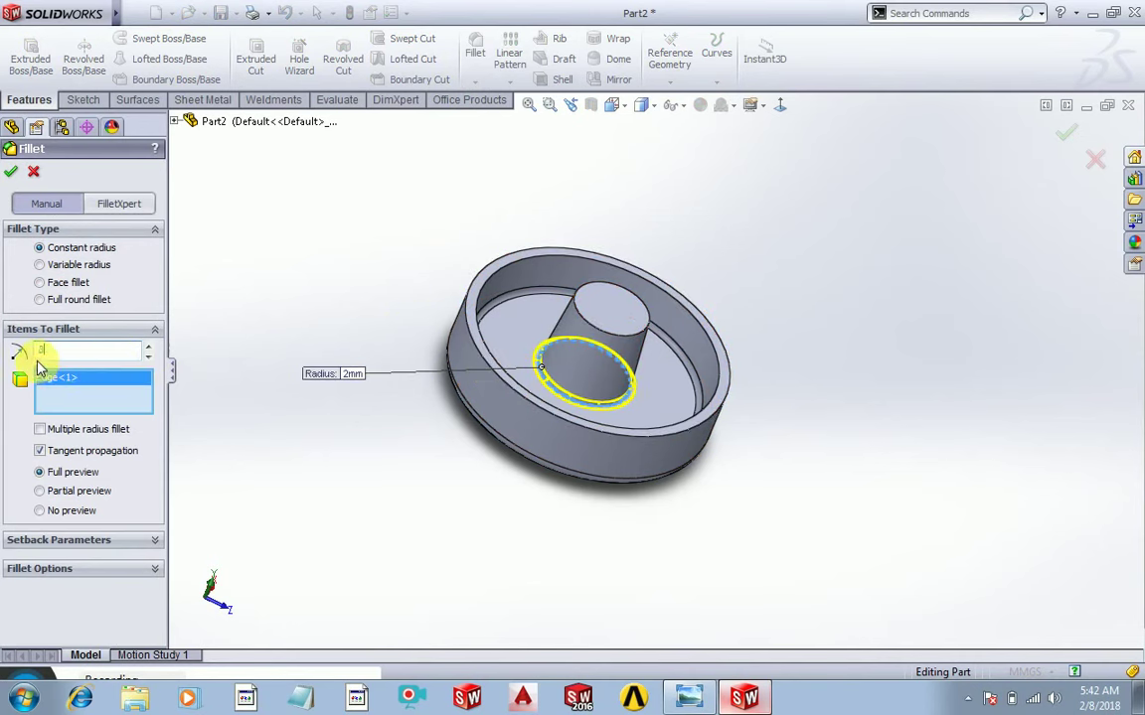
{"action": "key", "text": "Return"}
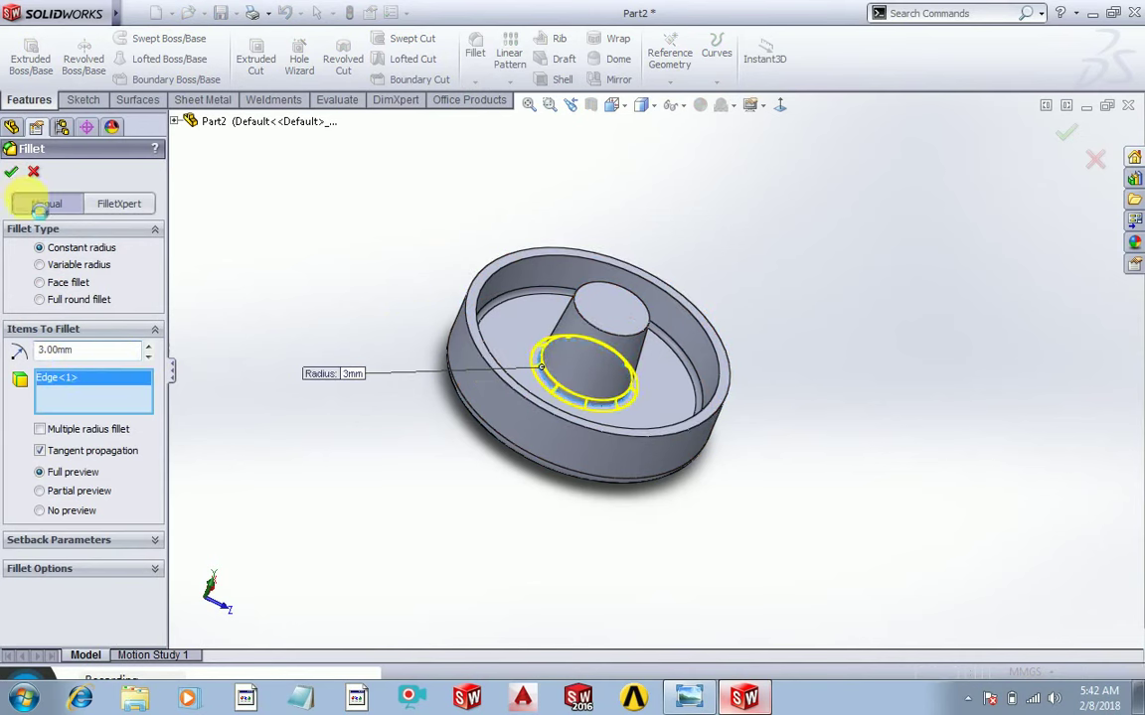
{"action": "left_click", "coordinate": [11, 171]}
{"action": "middle_click_drag", "start_coordinate": [323, 377], "coordinate": [388, 383]}
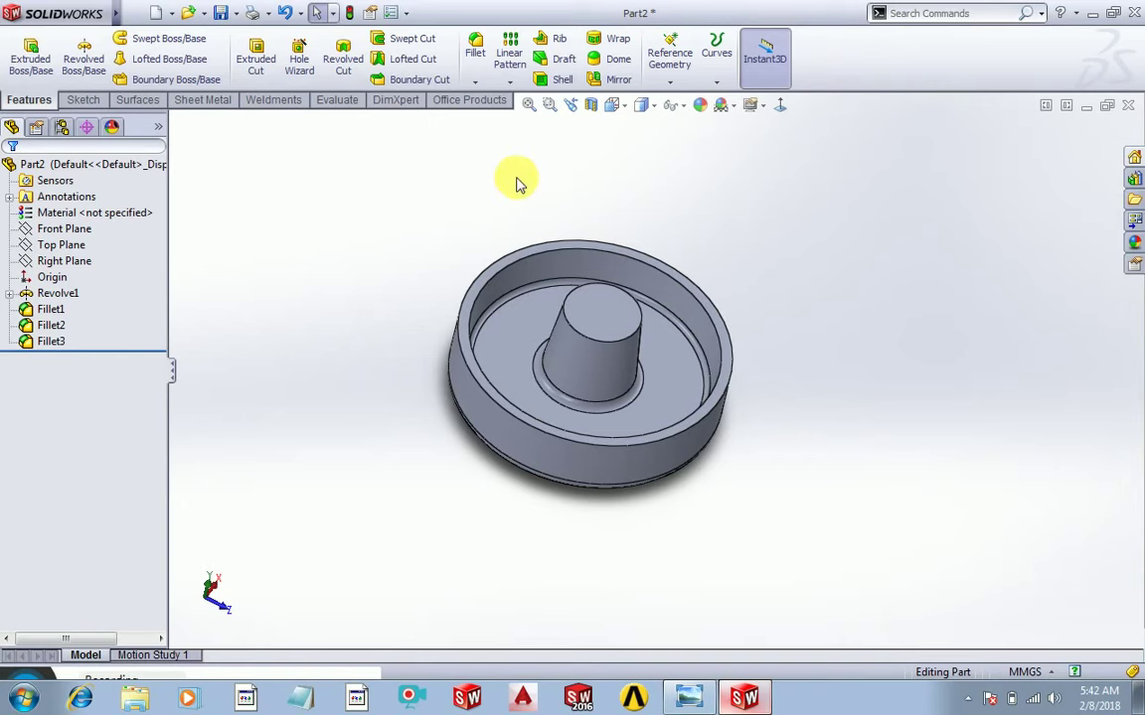
Step: Chamfer the boss's top edge at 1 mm × 45° as Chamfer1
{"action": "left_click", "coordinate": [474, 83]}
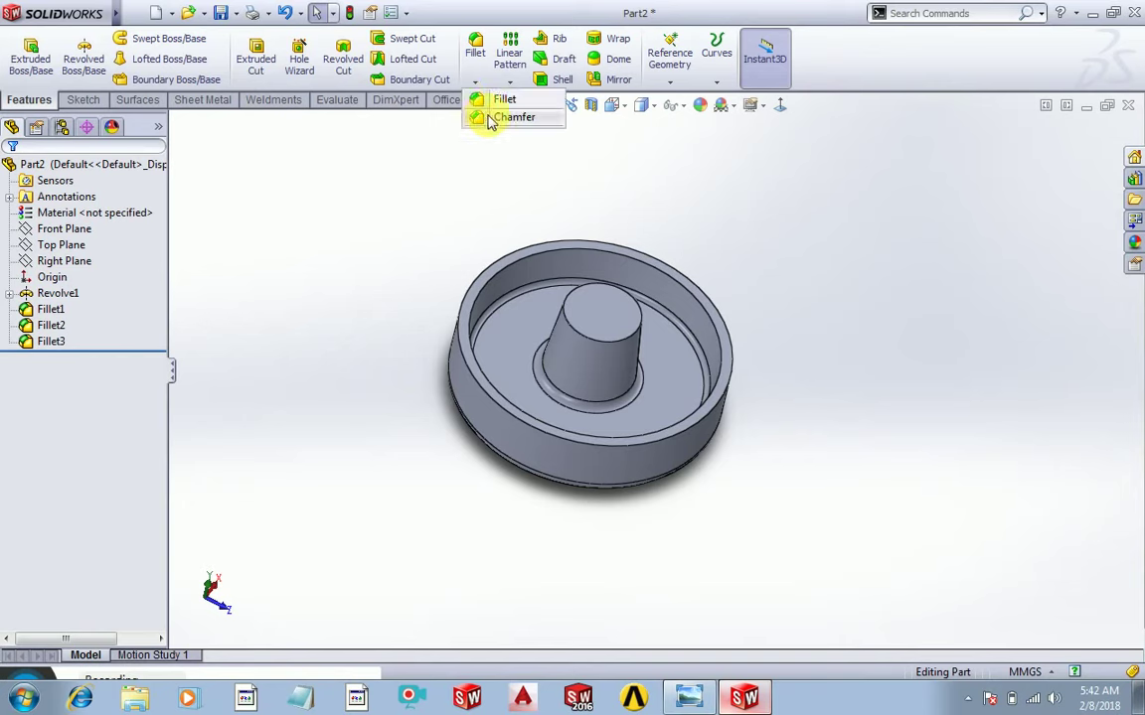
{"action": "left_click", "coordinate": [480, 117]}
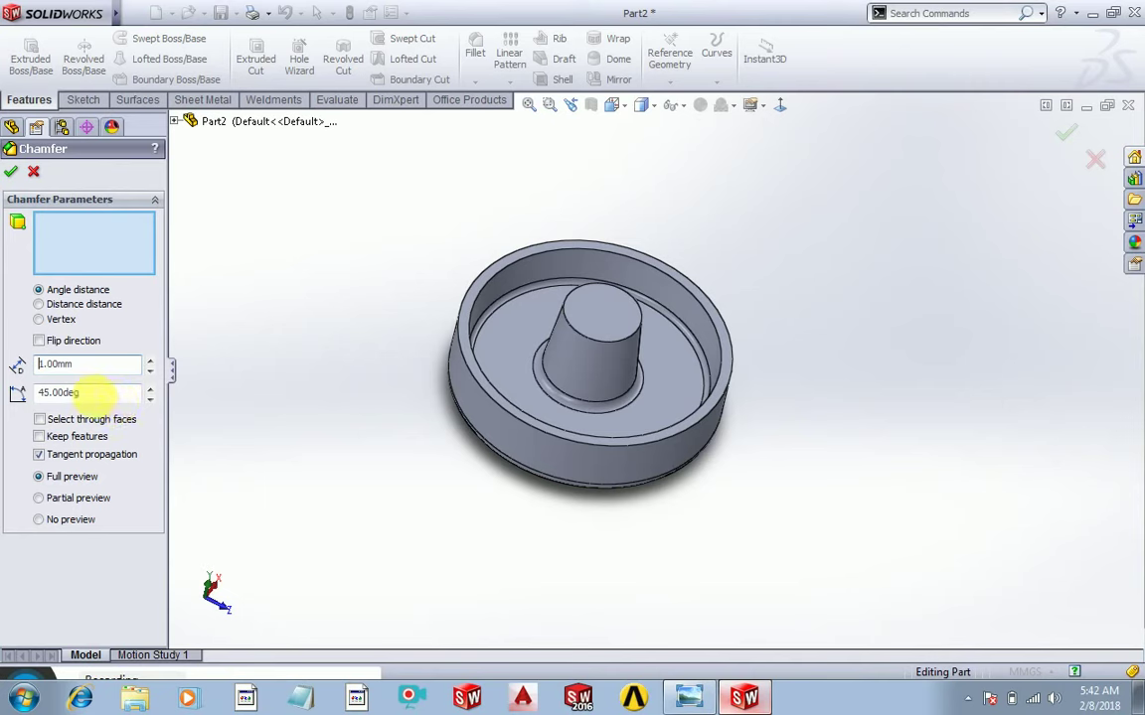
{"action": "left_click", "coordinate": [575, 336]}
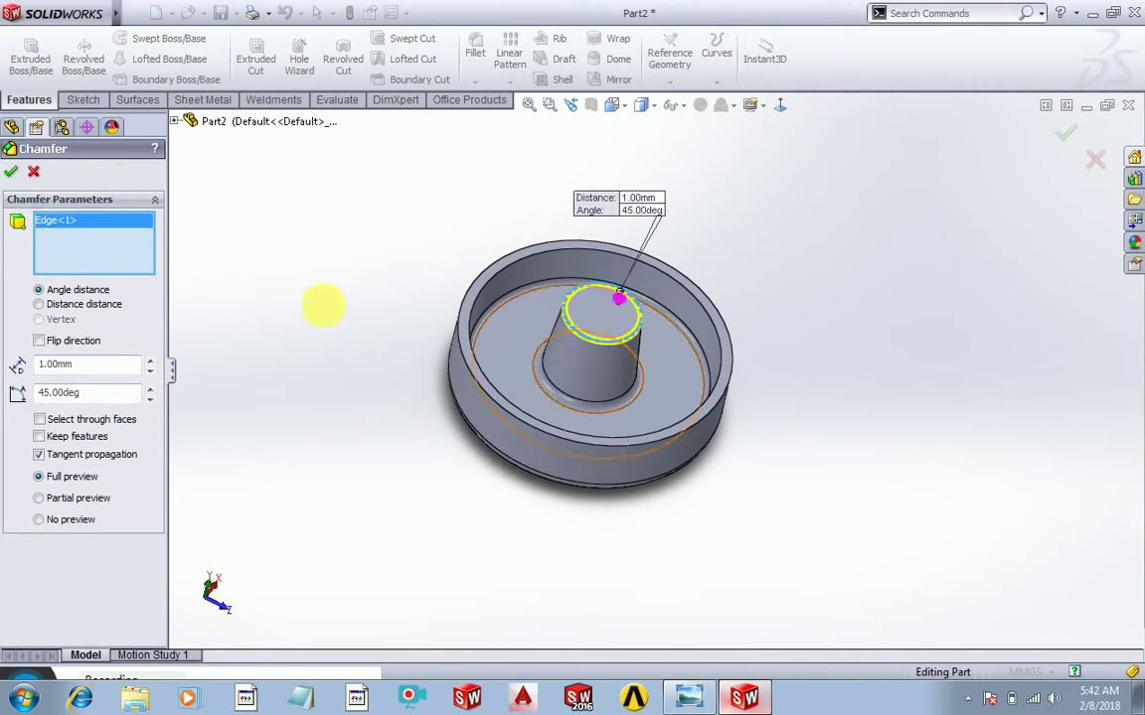
{"action": "left_click", "coordinate": [12, 172]}
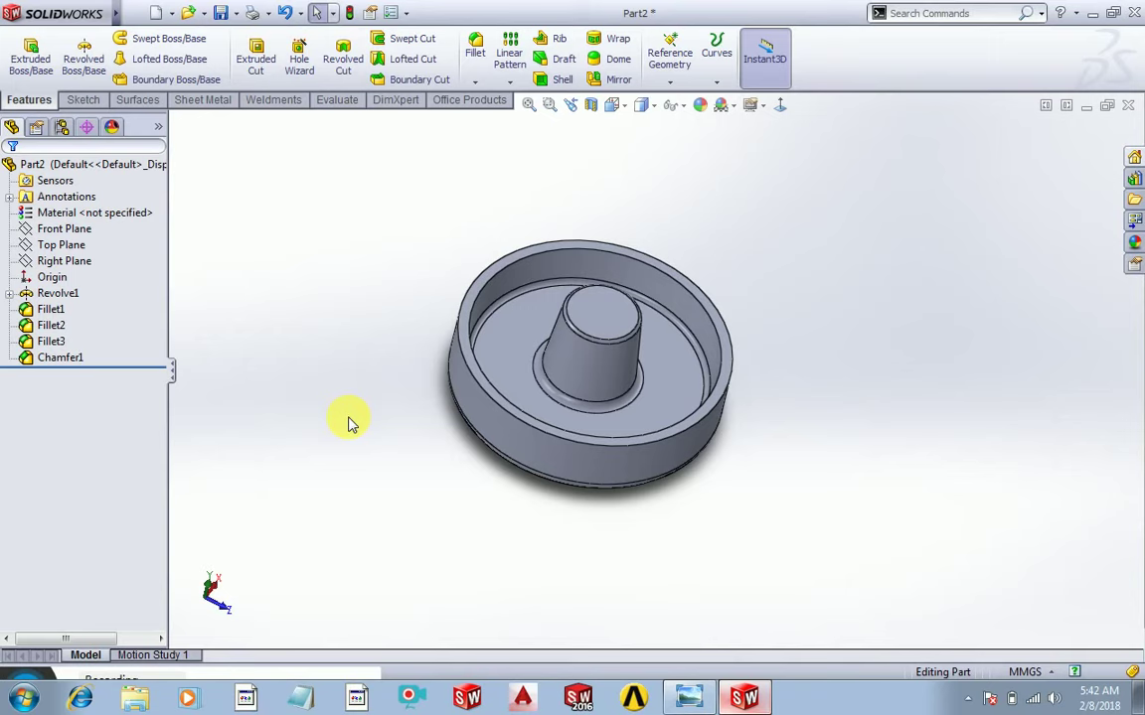
{"action": "middle_click_drag", "start_coordinate": [348, 423], "coordinate": [336, 401]}
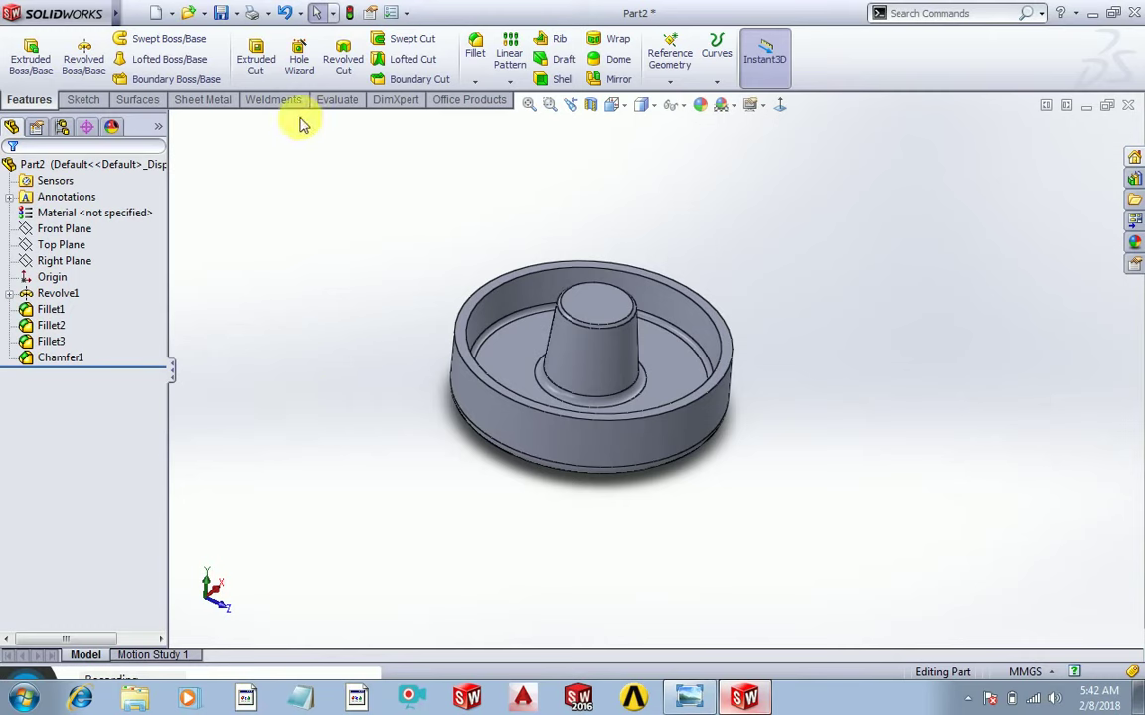
Step: Add a 1 mm × 45° Chamfer2 on the drum's top rim edge
{"action": "left_click", "coordinate": [475, 83]}
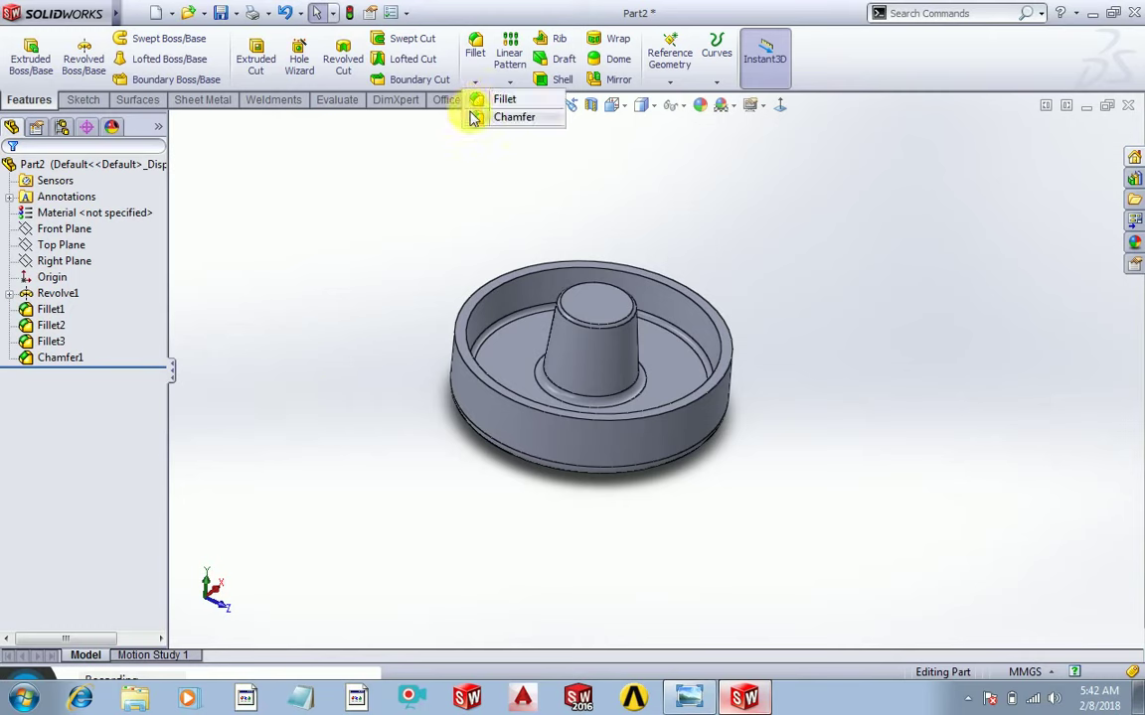
{"action": "left_click", "coordinate": [477, 116]}
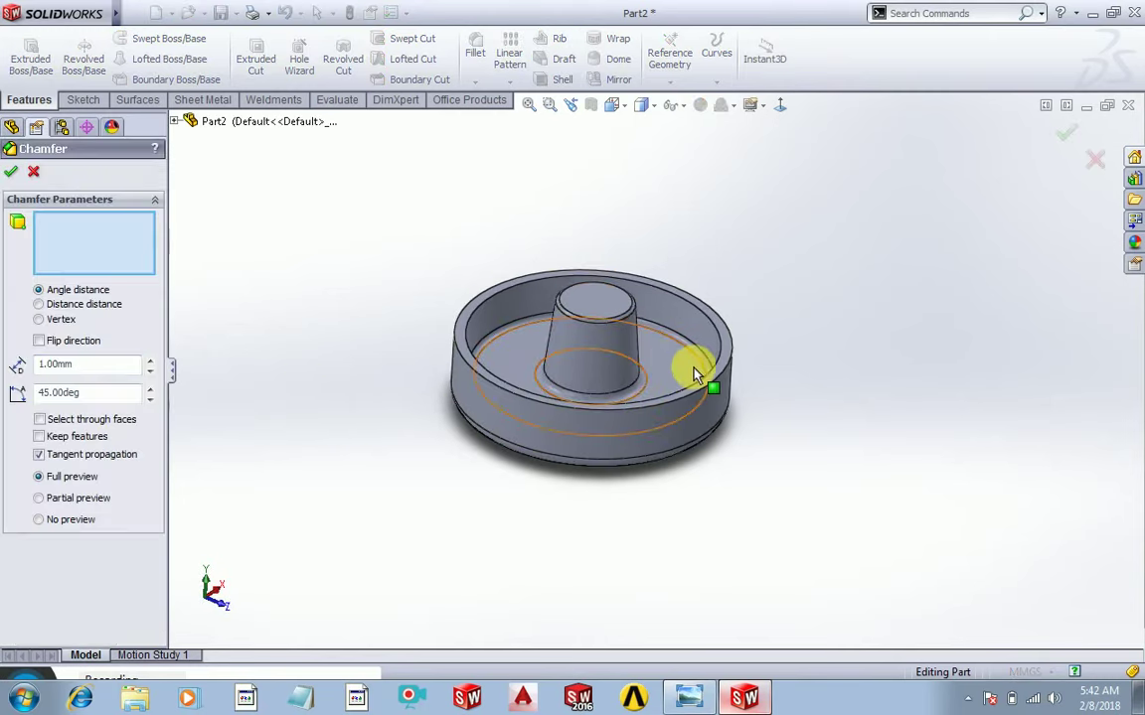
{"action": "scroll", "coordinate": [715, 358], "scroll_direction": "down", "scroll_amount": 2}
{"action": "scroll", "coordinate": [741, 338], "scroll_direction": "down", "scroll_amount": 2}
{"action": "left_click", "coordinate": [729, 338]}
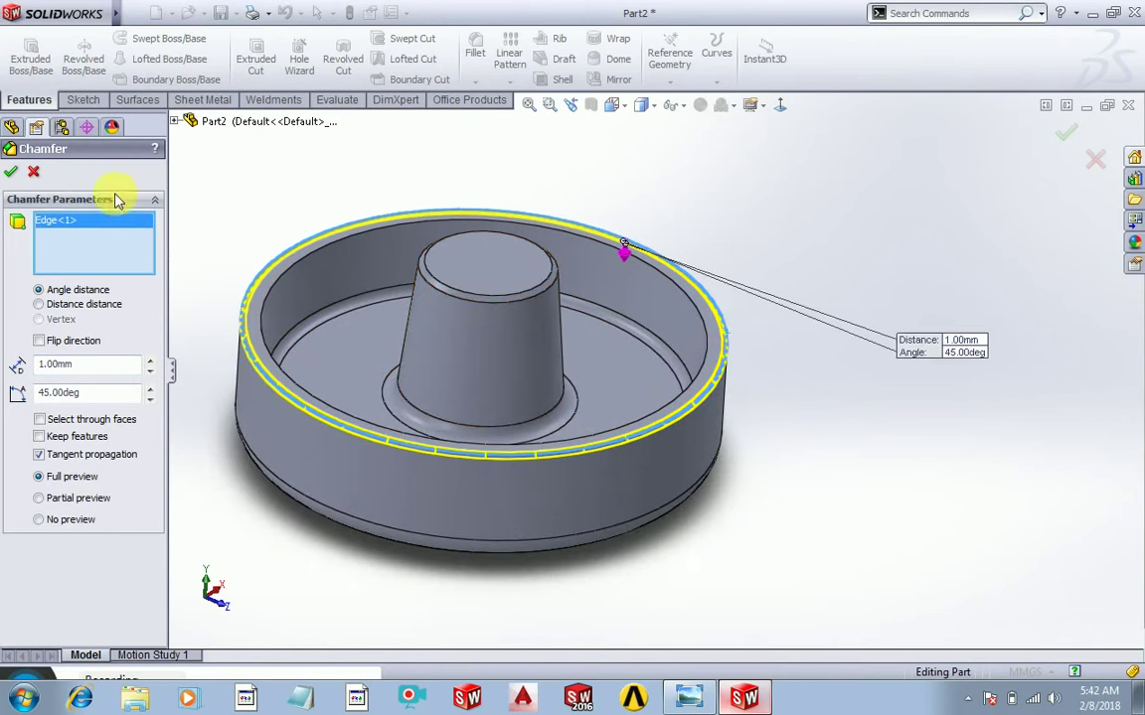
{"action": "key", "text": "Return"}
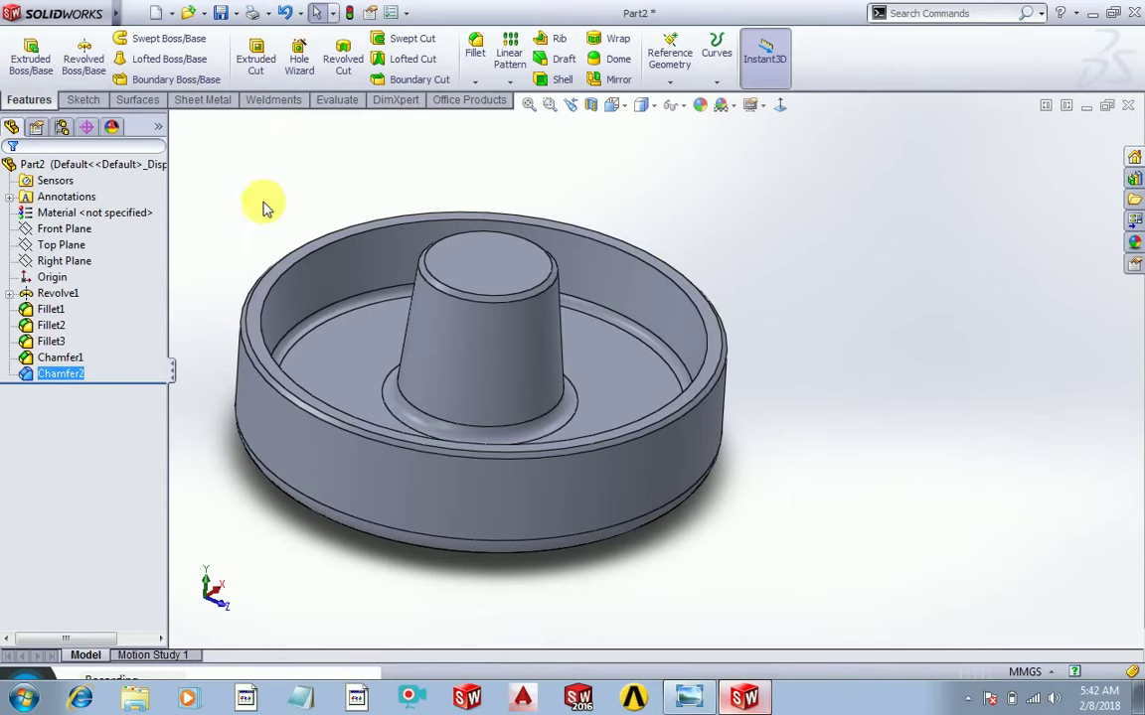
{"action": "scroll", "coordinate": [263, 205], "scroll_direction": "up", "scroll_amount": 3}
{"action": "mouse_move", "coordinate": [337, 288]}
{"action": "middle_mouse_down"}
{"action": "mouse_move", "coordinate": [403, 276]}
{"action": "mouse_move", "coordinate": [486, 340]}
{"action": "mouse_move", "coordinate": [431, 427]}
{"action": "mouse_move", "coordinate": [370, 334]}
{"action": "mouse_move", "coordinate": [567, 319]}
{"action": "middle_mouse_up"}
Step: Start a sketch on the central boss's flat top face and view it normal-to
{"action": "scroll", "coordinate": [593, 350], "scroll_direction": "up", "scroll_amount": 3}
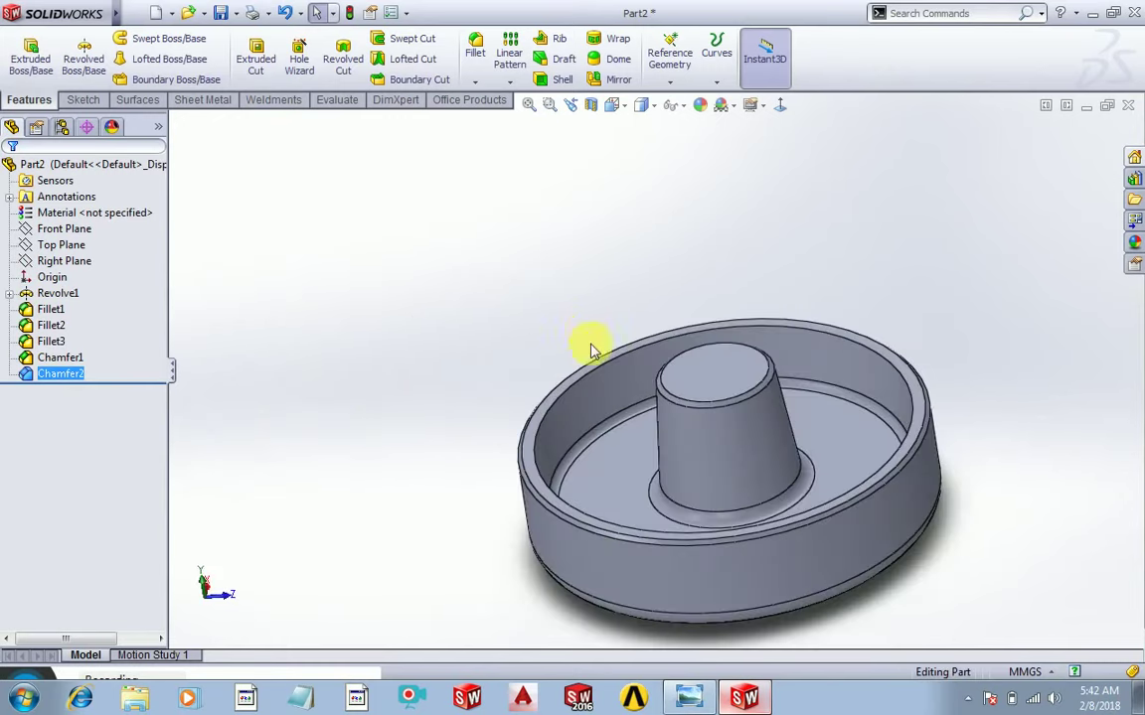
{"action": "scroll", "coordinate": [710, 409], "scroll_direction": "up", "scroll_amount": 2}
{"action": "left_click", "coordinate": [723, 390]}
{"action": "left_click", "coordinate": [779, 332]}
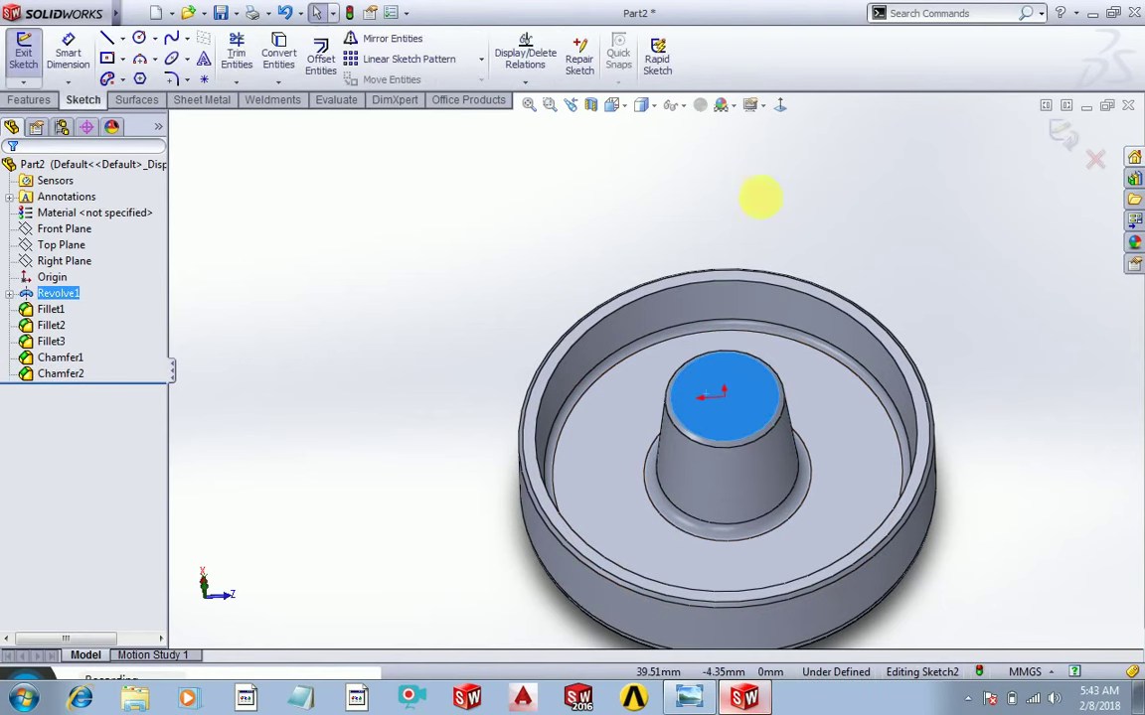
{"action": "left_click", "coordinate": [779, 105]}
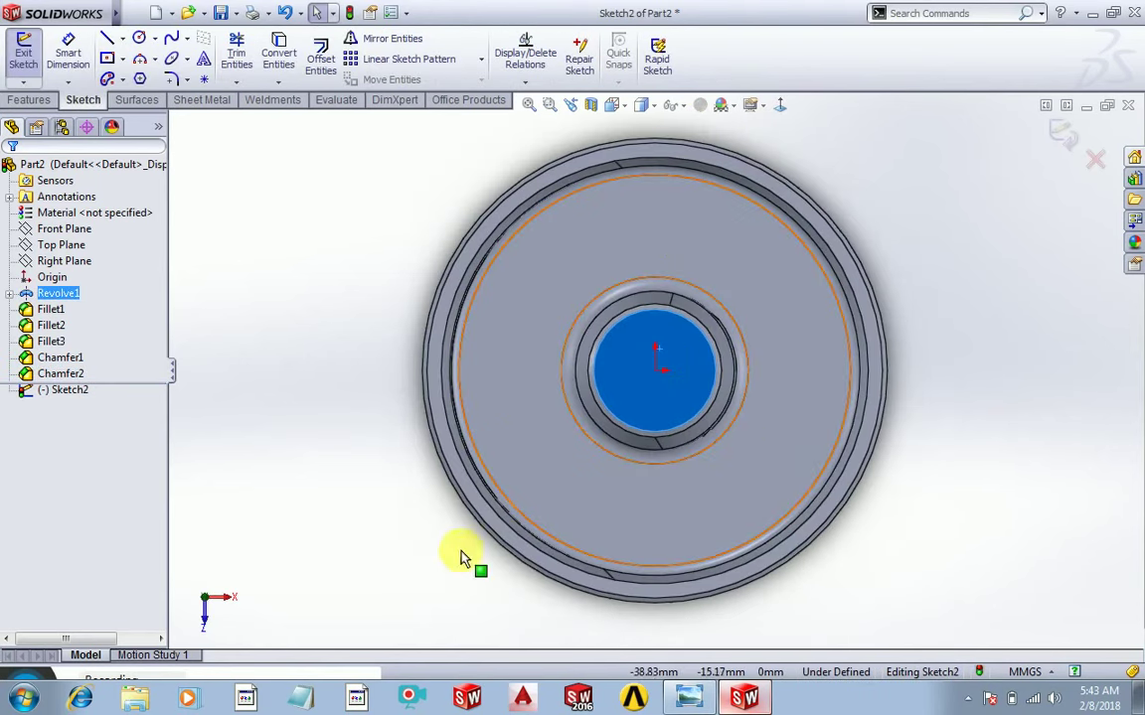
{"action": "middle_click_drag", "start_coordinate": [460, 557], "coordinate": [378, 383]}
Step: Switch to Windows Photo Viewer to check the Ø16 bore on the drum drawing
{"action": "left_click", "coordinate": [689, 697]}
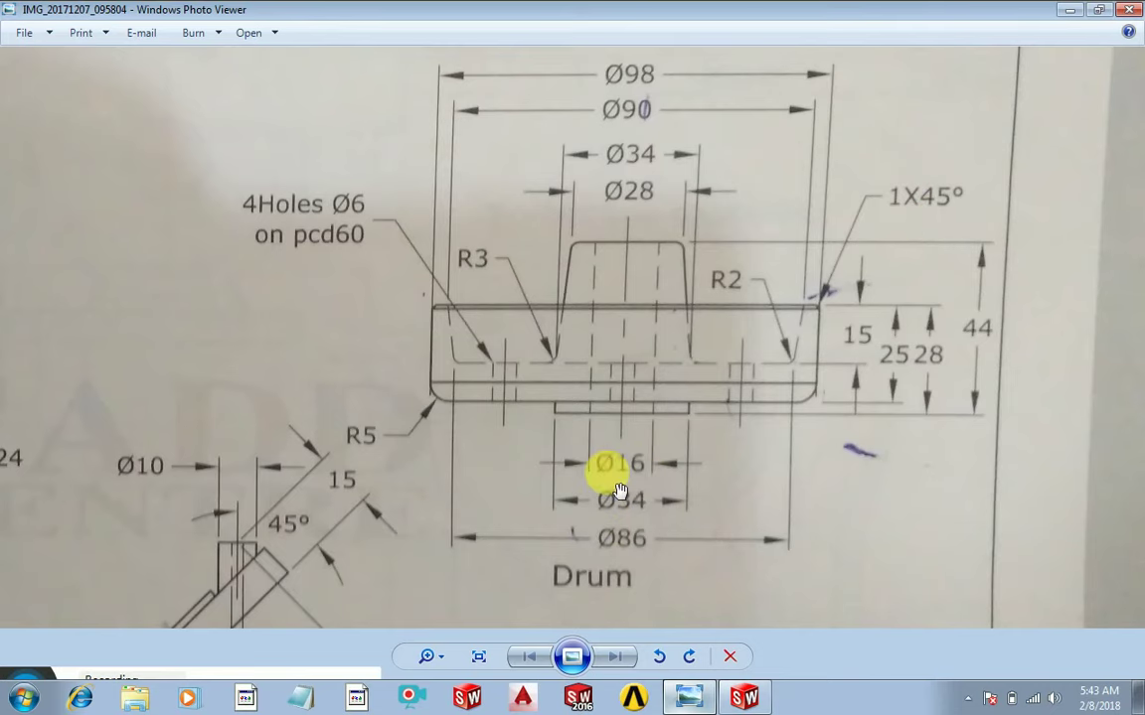
Step: Back in SolidWorks, draw a circle centred on the origin of the boss face
{"action": "left_click", "coordinate": [743, 696]}
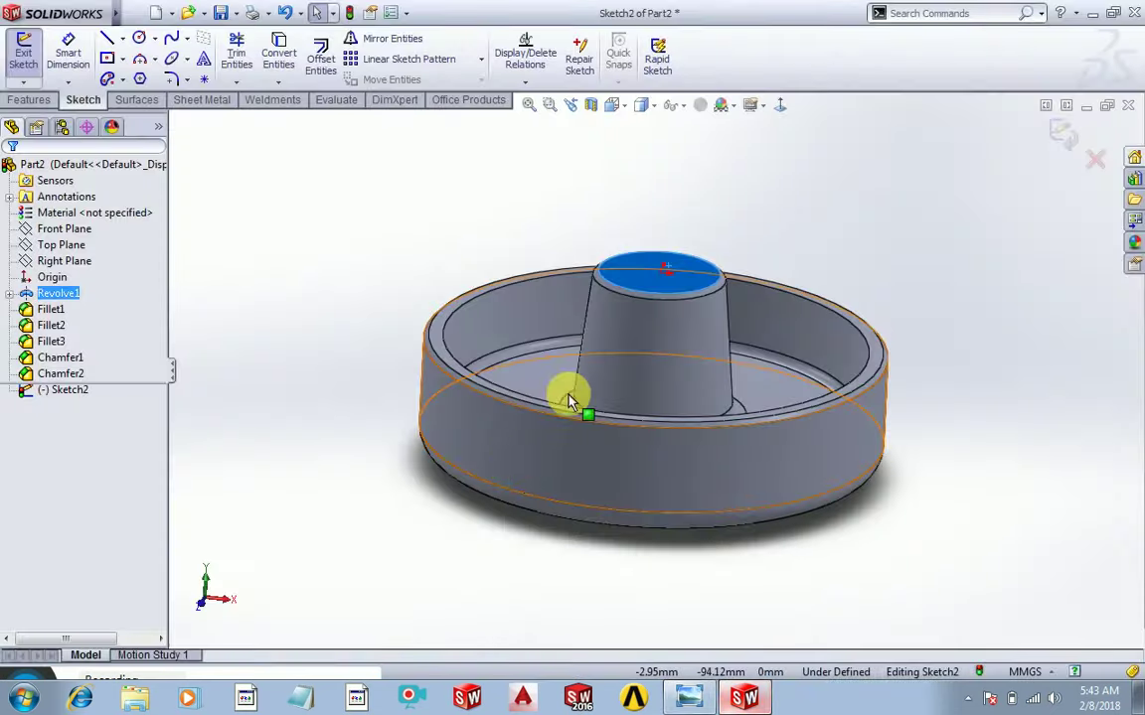
{"action": "left_click", "coordinate": [779, 105]}
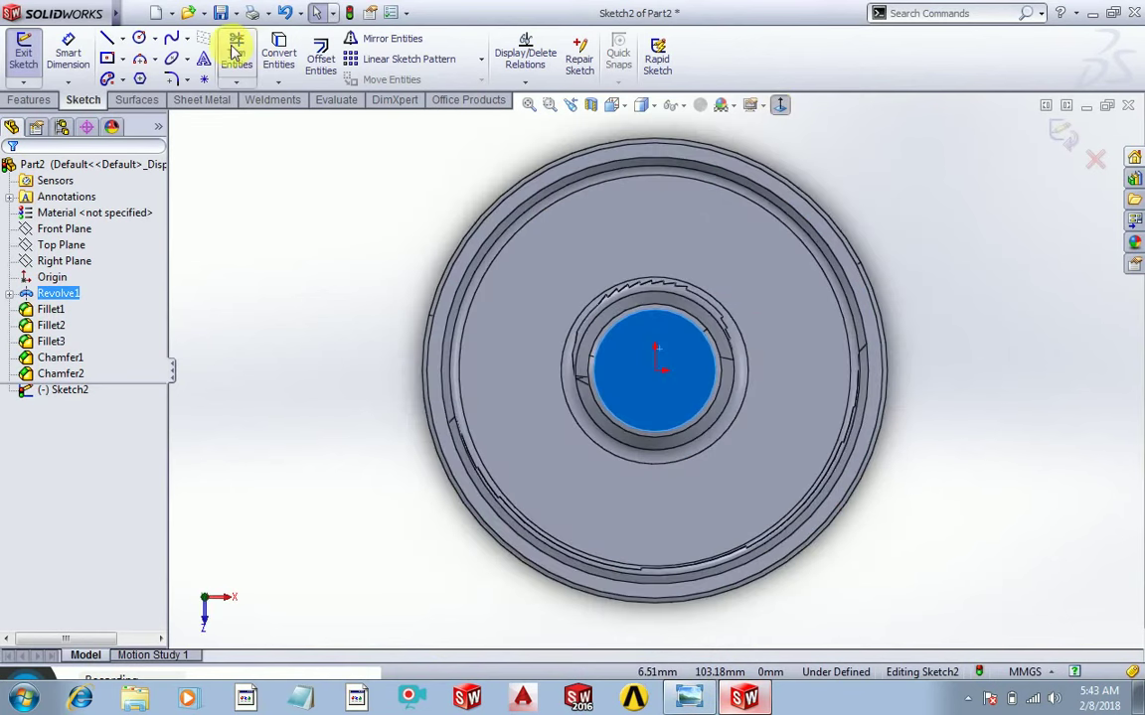
{"action": "left_click", "coordinate": [139, 38]}
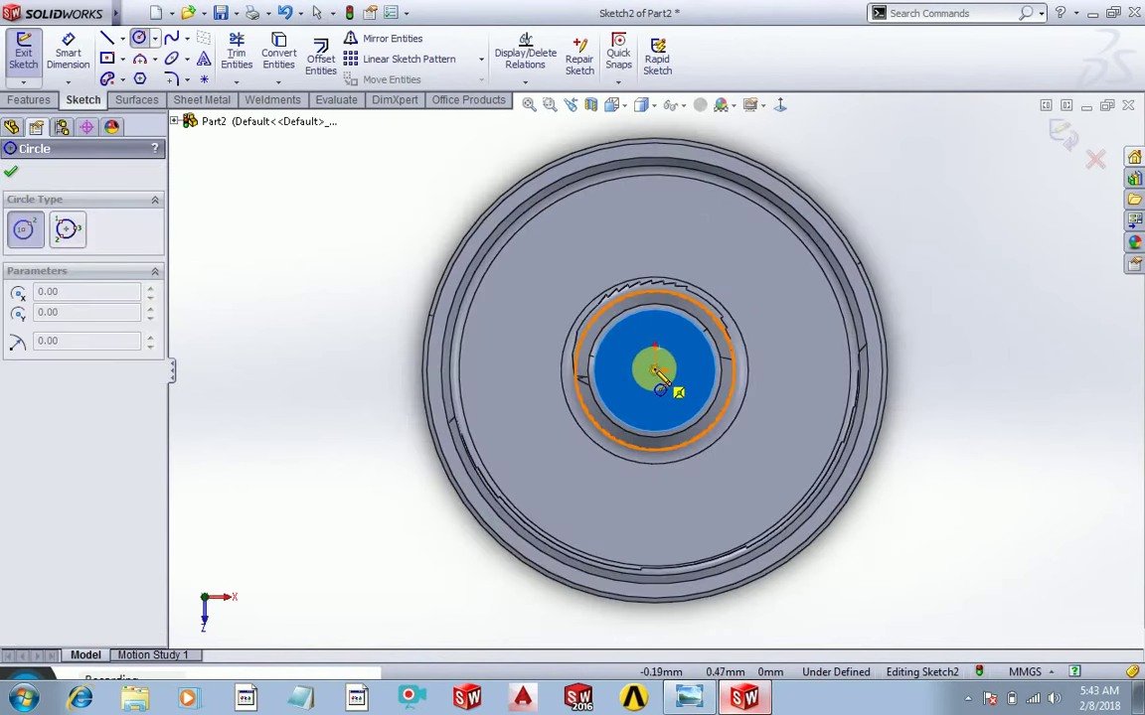
{"action": "left_click", "coordinate": [654, 369]}
{"action": "left_click", "coordinate": [682, 419]}
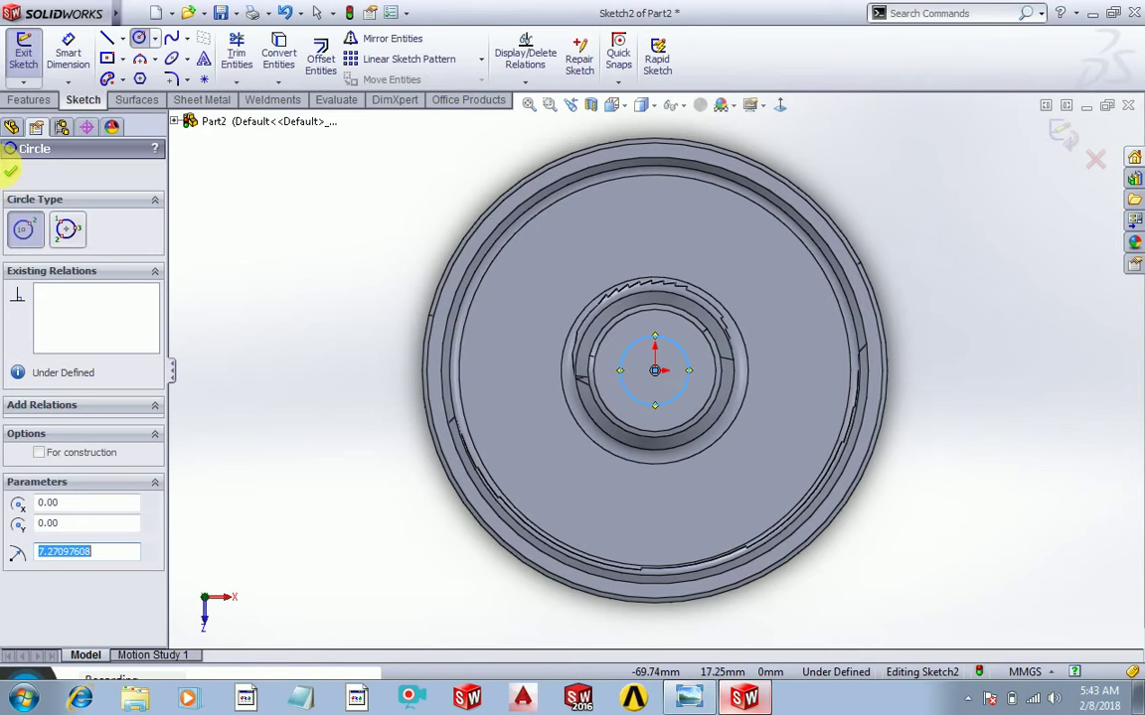
{"action": "left_click", "coordinate": [12, 177]}
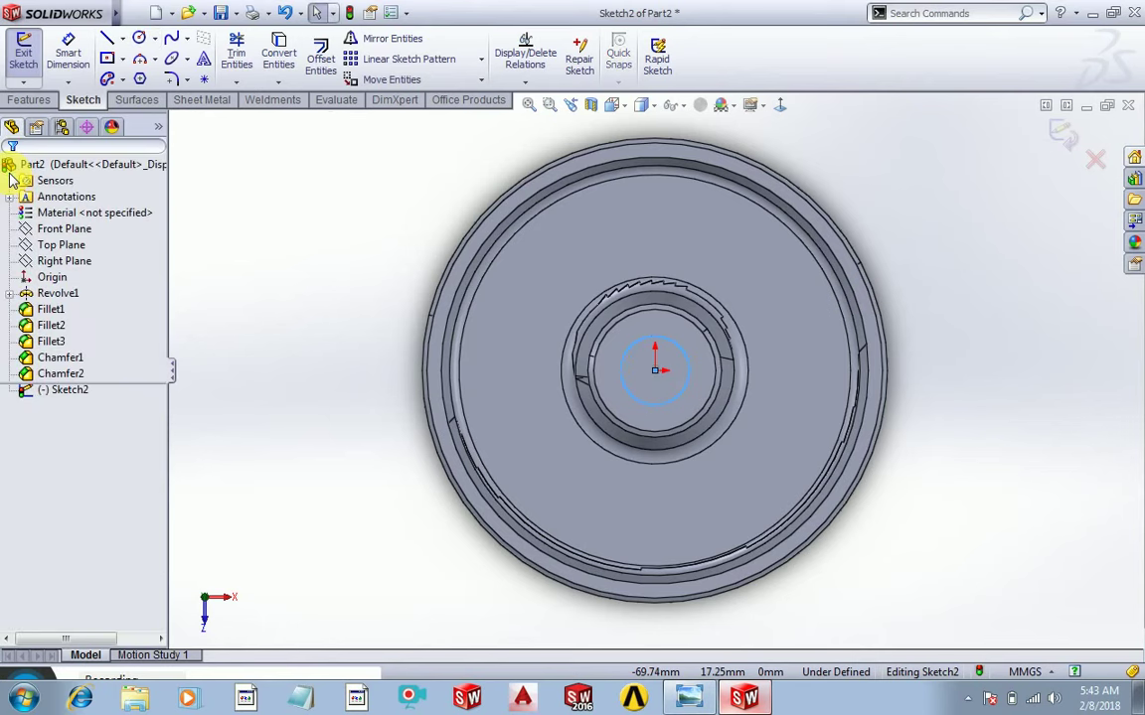
Step: Dimension the circle's diameter to 16 mm
{"action": "left_click", "coordinate": [70, 52]}
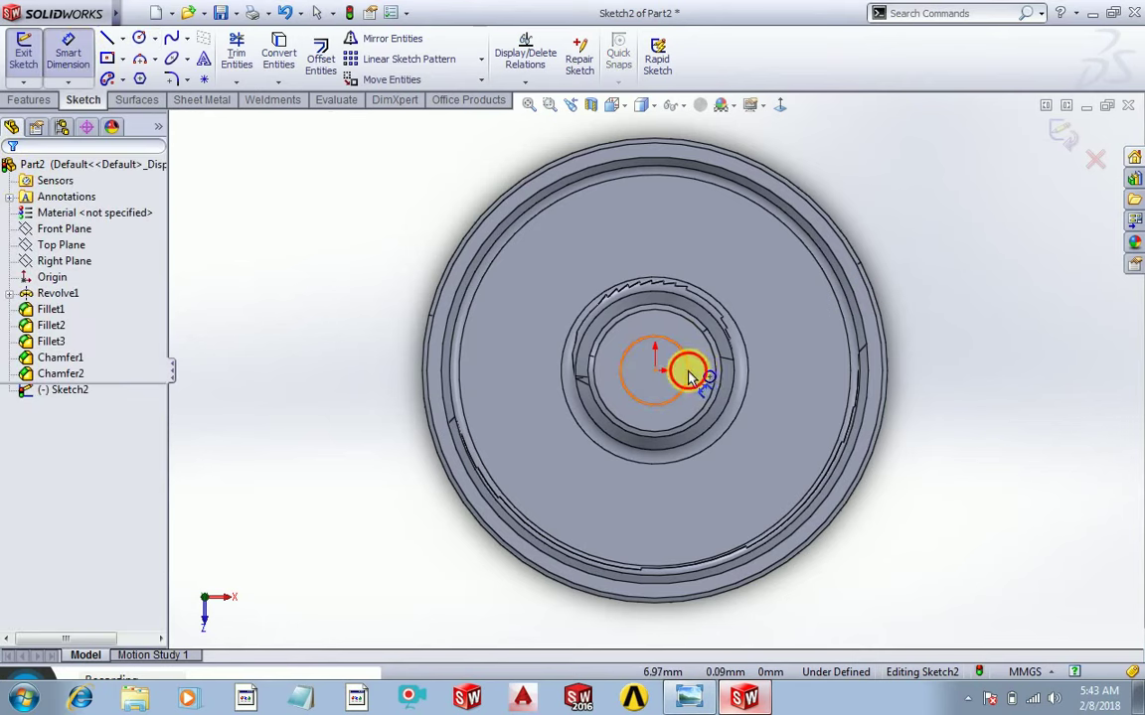
{"action": "left_click", "coordinate": [690, 367]}
{"action": "left_click", "coordinate": [924, 467]}
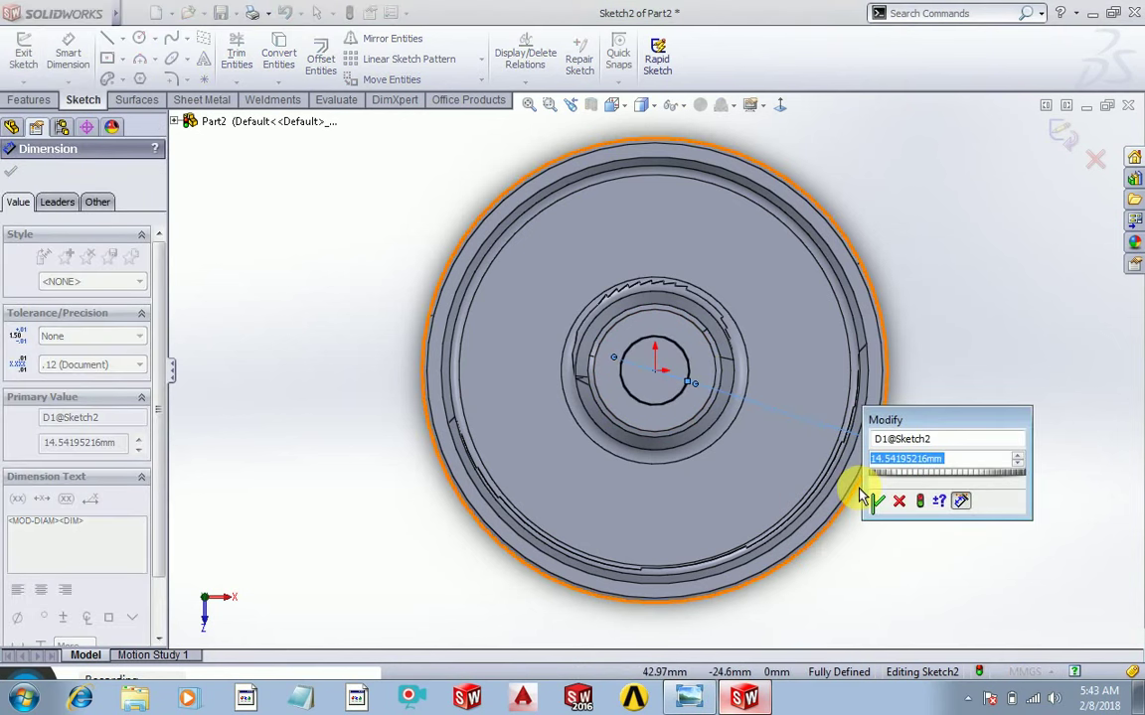
{"action": "type", "text": "16"}
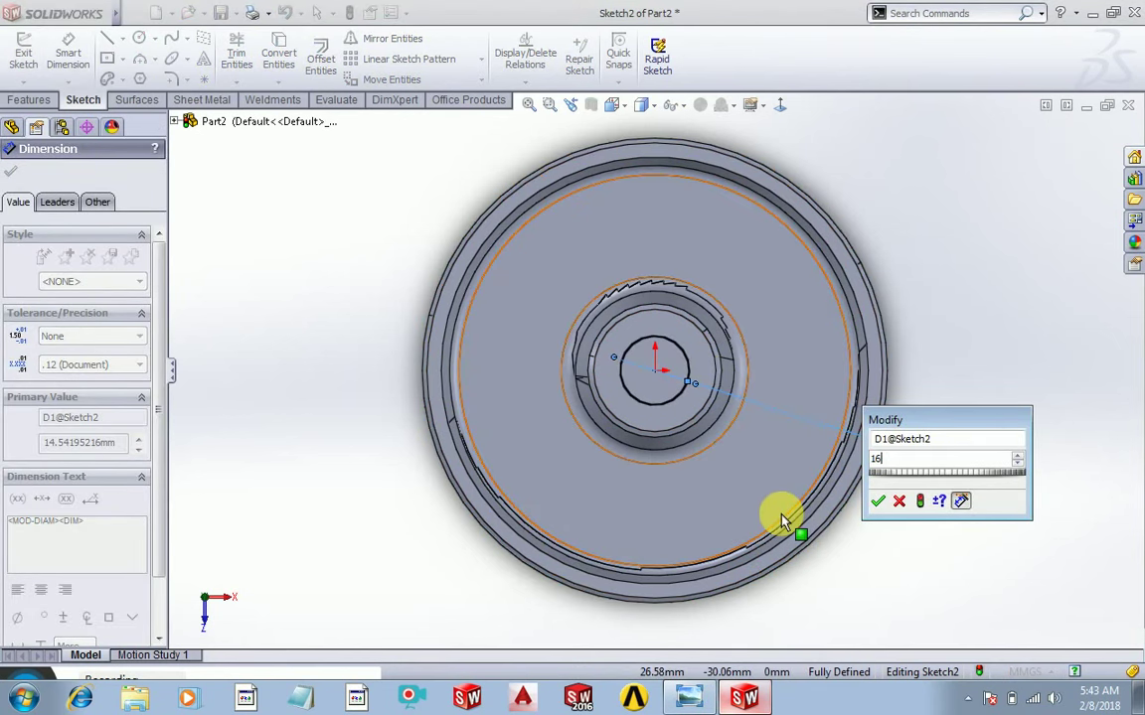
{"action": "key", "text": "Return"}
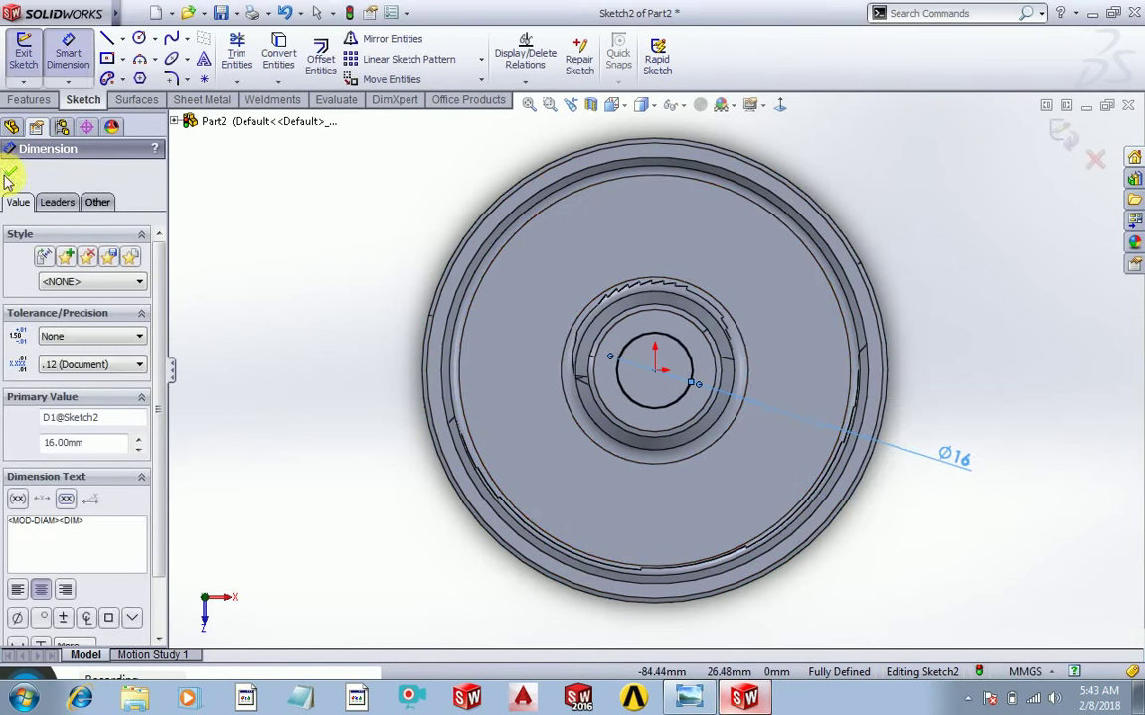
{"action": "left_click", "coordinate": [11, 171]}
{"action": "left_click", "coordinate": [28, 99]}
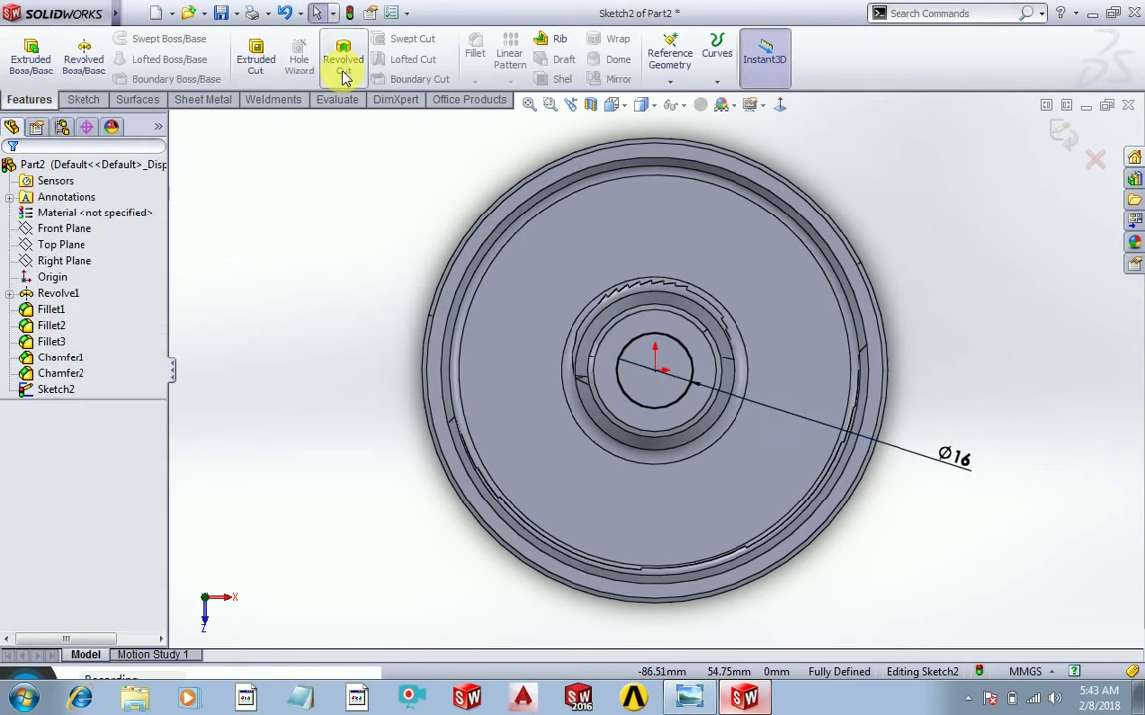
Step: Extrude-cut the Ø16 circle through the whole part to form the bore
{"action": "left_click", "coordinate": [255, 58]}
{"action": "mouse_move", "coordinate": [347, 434]}
{"action": "middle_mouse_down"}
{"action": "mouse_move", "coordinate": [383, 237]}
{"action": "mouse_move", "coordinate": [723, 294]}
{"action": "middle_mouse_up"}
{"action": "mouse_move", "coordinate": [680, 337]}
{"action": "left_mouse_down"}
{"action": "mouse_move", "coordinate": [638, 358]}
{"action": "mouse_move", "coordinate": [536, 467]}
{"action": "mouse_move", "coordinate": [611, 532]}
{"action": "left_mouse_up"}
{"action": "middle_click_drag", "start_coordinate": [611, 531], "coordinate": [336, 255]}
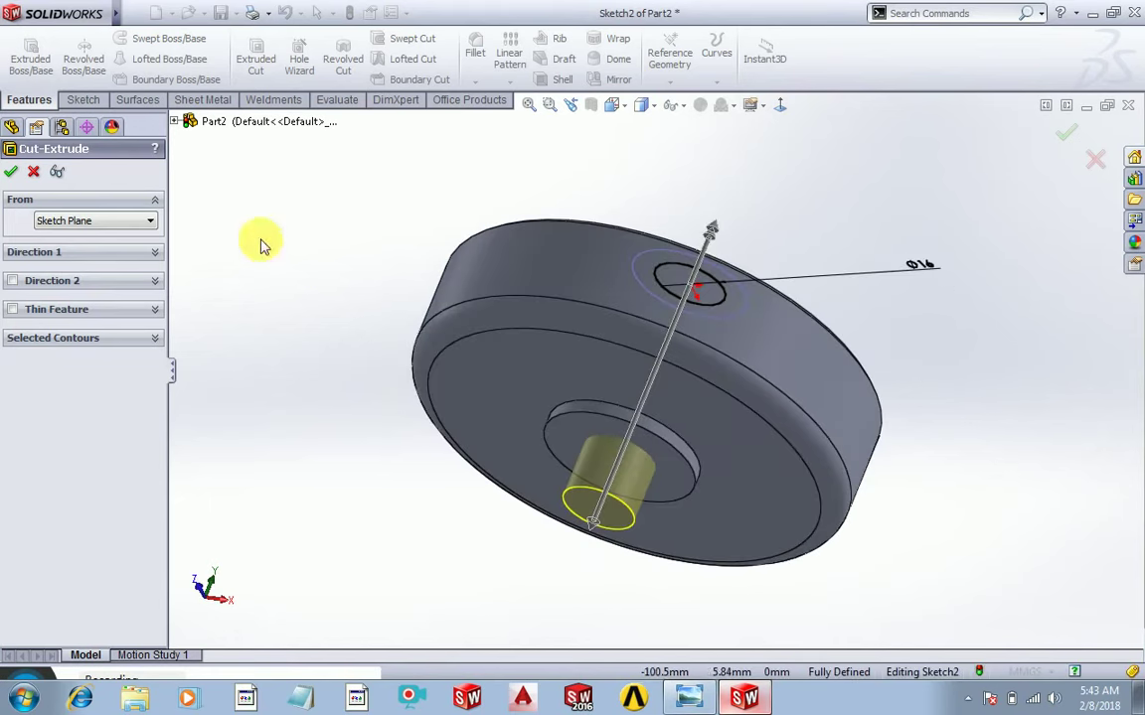
{"action": "left_click", "coordinate": [12, 171]}
{"action": "mouse_move", "coordinate": [332, 184]}
{"action": "middle_mouse_down"}
{"action": "mouse_move", "coordinate": [395, 294]}
{"action": "mouse_move", "coordinate": [318, 386]}
{"action": "mouse_move", "coordinate": [460, 255]}
{"action": "mouse_move", "coordinate": [409, 325]}
{"action": "mouse_move", "coordinate": [549, 325]}
{"action": "mouse_move", "coordinate": [434, 276]}
{"action": "mouse_move", "coordinate": [742, 384]}
{"action": "mouse_move", "coordinate": [639, 384]}
{"action": "mouse_move", "coordinate": [545, 365]}
{"action": "middle_mouse_up"}
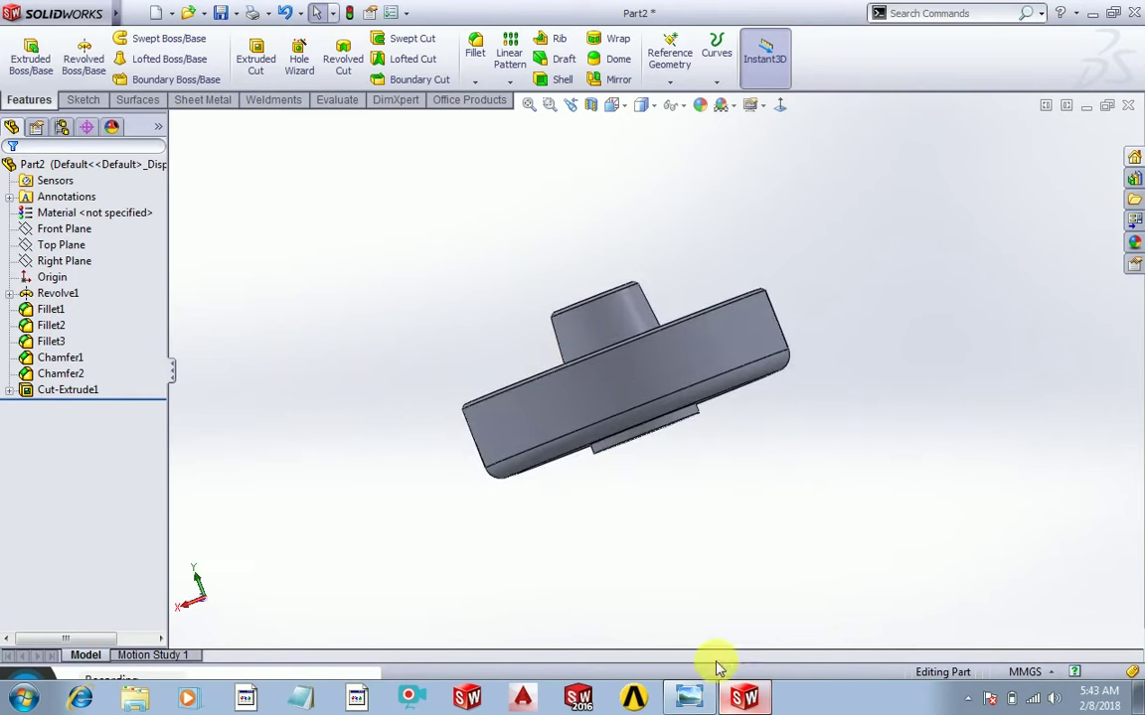
{"action": "left_click", "coordinate": [689, 696]}
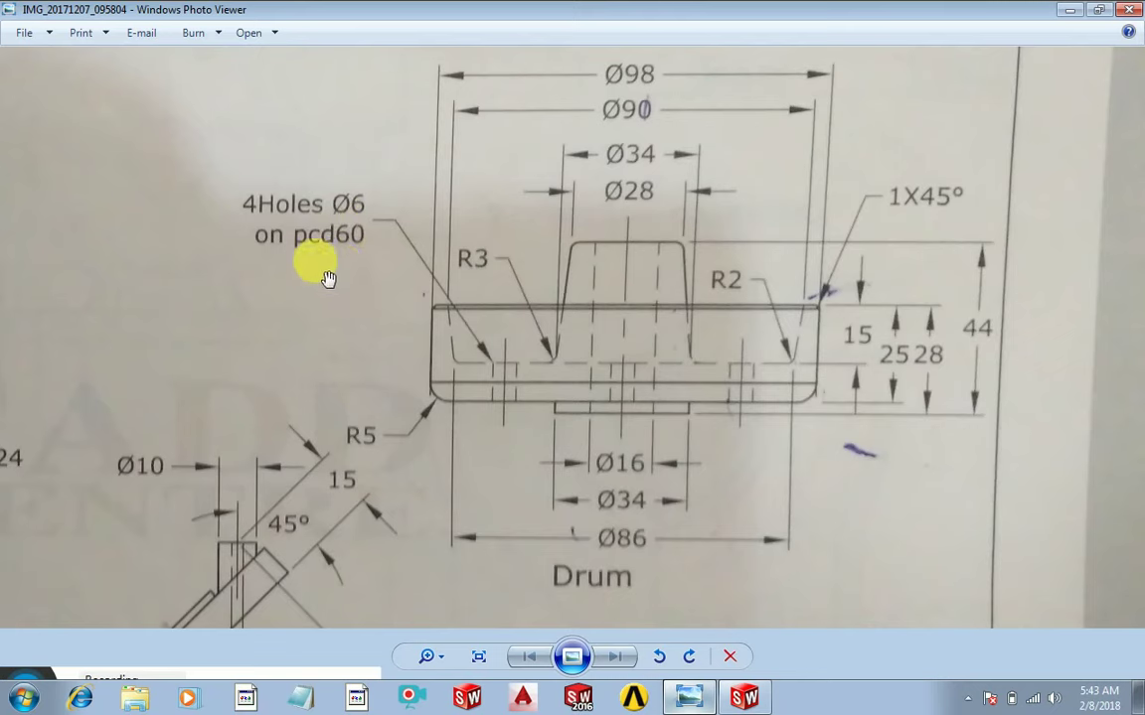
Step: Start a new sketch on the drum's inner floor face
{"action": "left_click", "coordinate": [736, 699]}
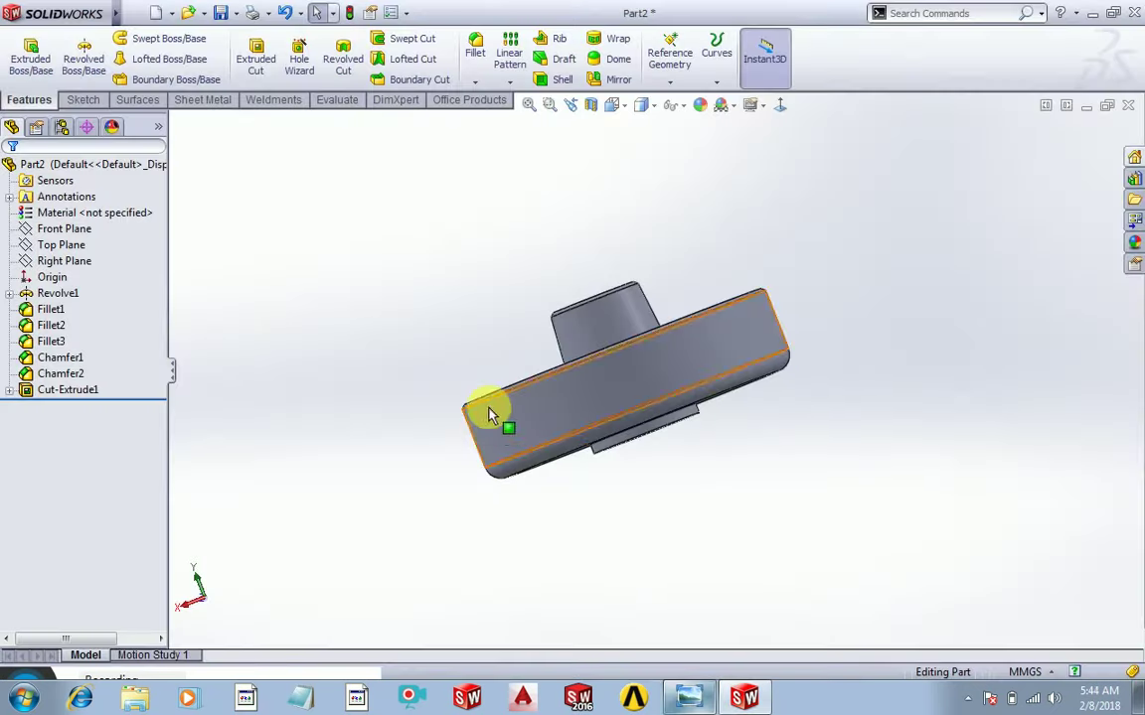
{"action": "mouse_move", "coordinate": [486, 409]}
{"action": "middle_mouse_down"}
{"action": "mouse_move", "coordinate": [567, 458]}
{"action": "mouse_move", "coordinate": [557, 403]}
{"action": "middle_mouse_up"}
{"action": "left_click", "coordinate": [537, 384]}
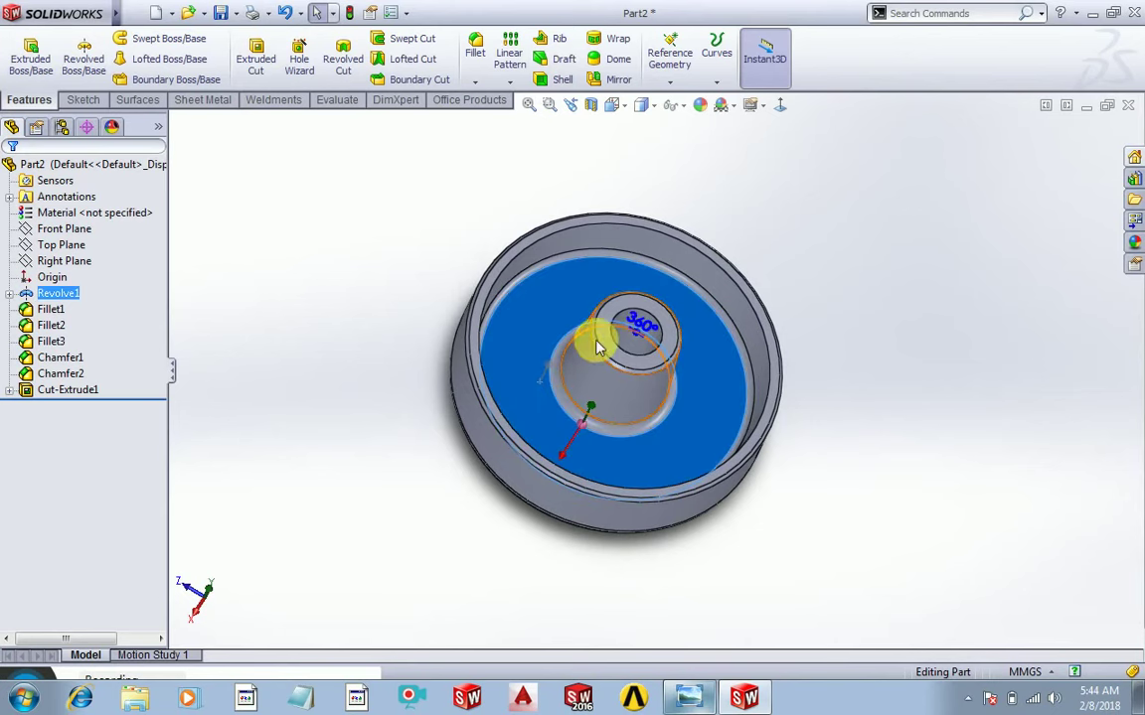
{"action": "left_click", "coordinate": [781, 106]}
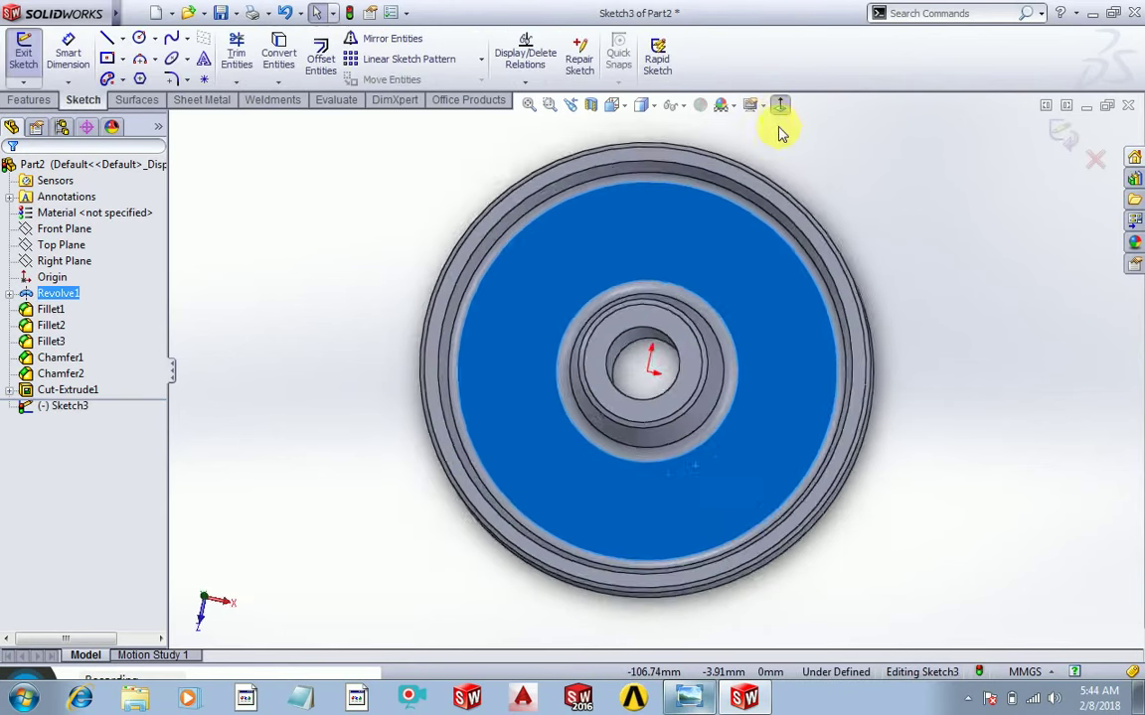
Step: Draw an origin-centred circle and dimension it to 60 mm diameter
{"action": "left_click", "coordinate": [139, 37]}
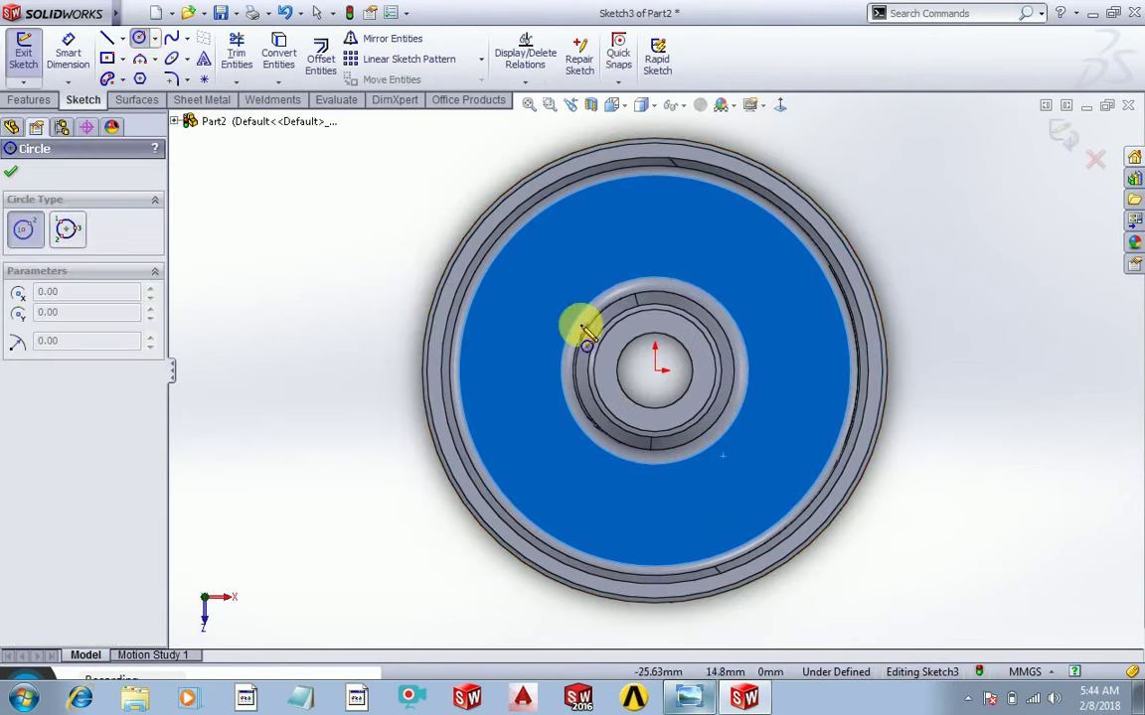
{"action": "left_click", "coordinate": [656, 371]}
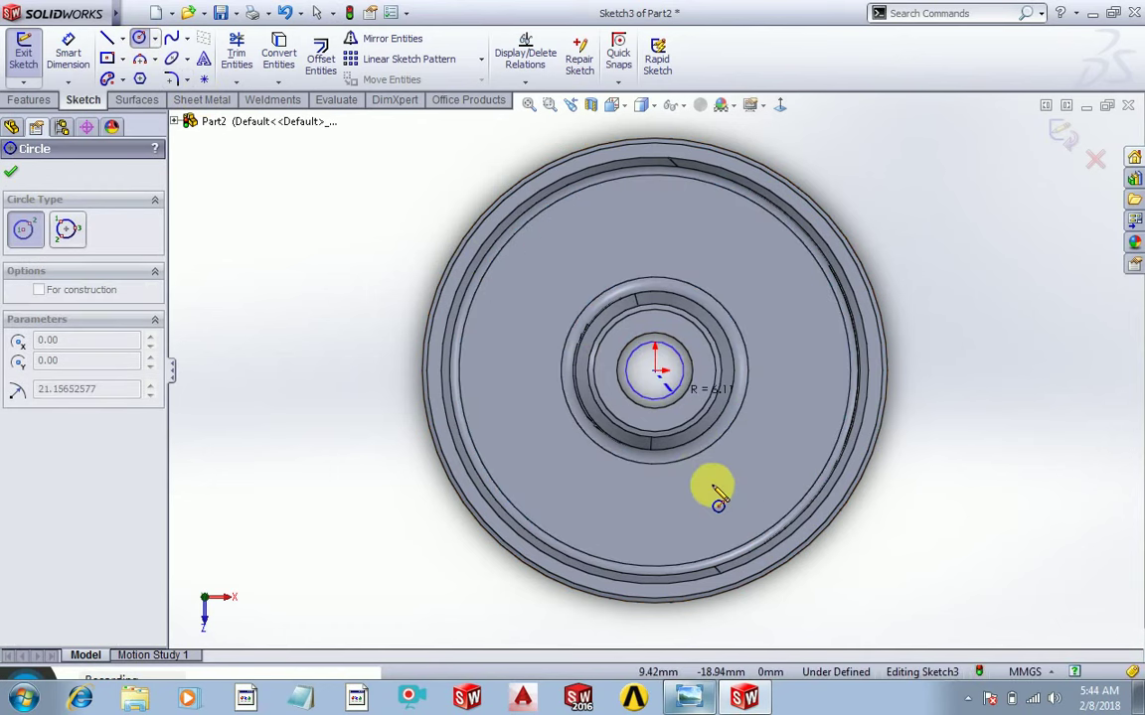
{"action": "left_click", "coordinate": [729, 506]}
{"action": "left_click", "coordinate": [12, 165]}
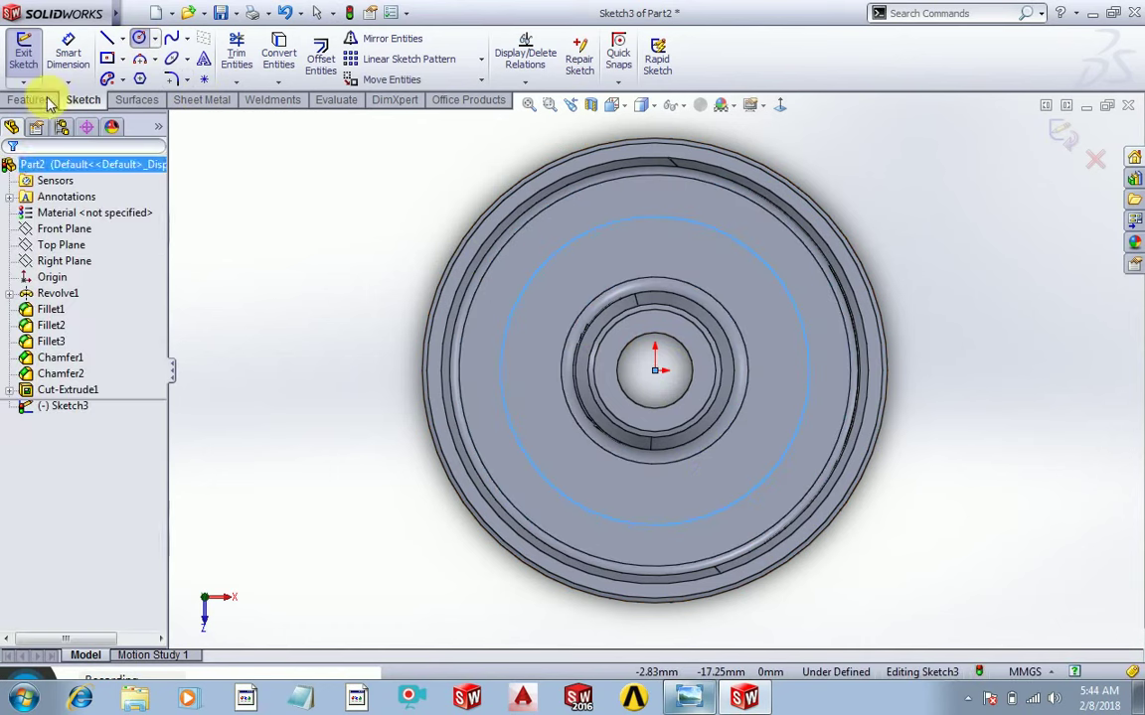
{"action": "left_click", "coordinate": [68, 54]}
{"action": "left_click", "coordinate": [807, 357]}
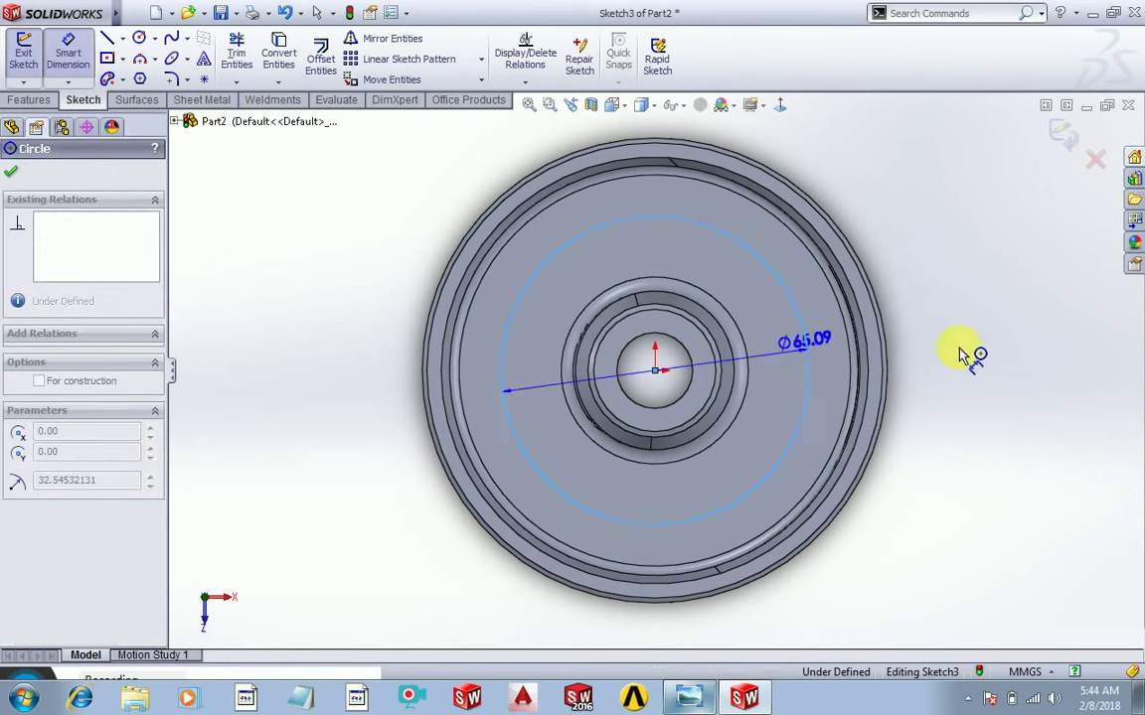
{"action": "left_click", "coordinate": [981, 355]}
{"action": "type", "text": "60"}
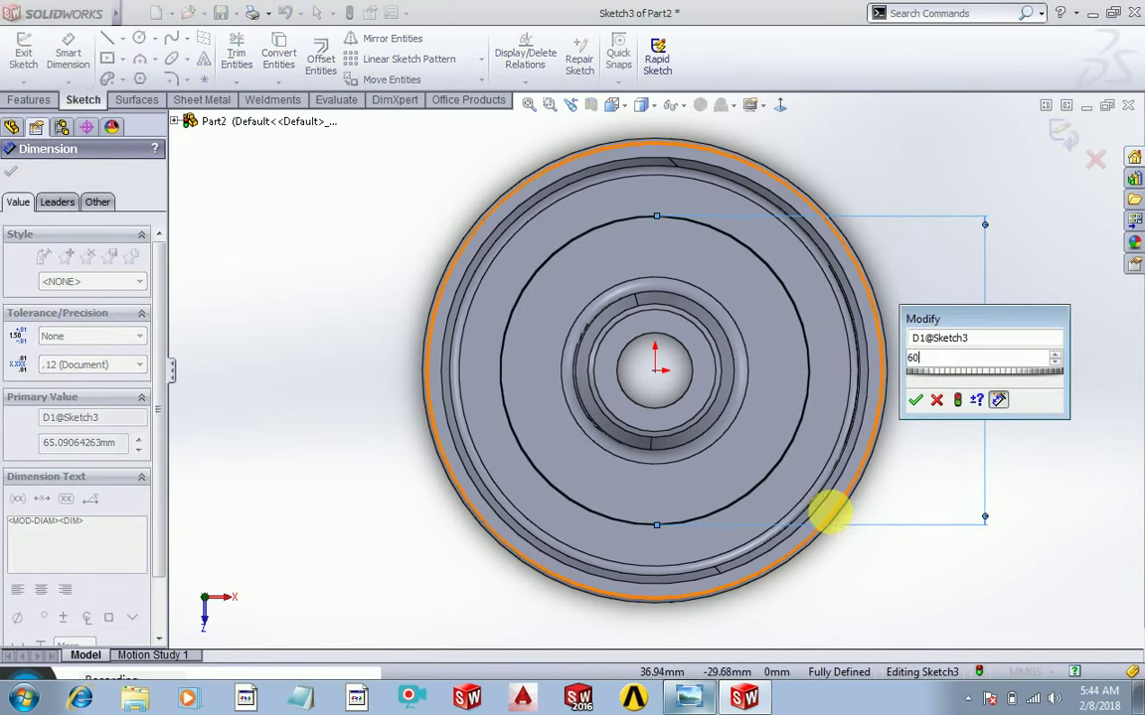
{"action": "key", "text": "Return"}
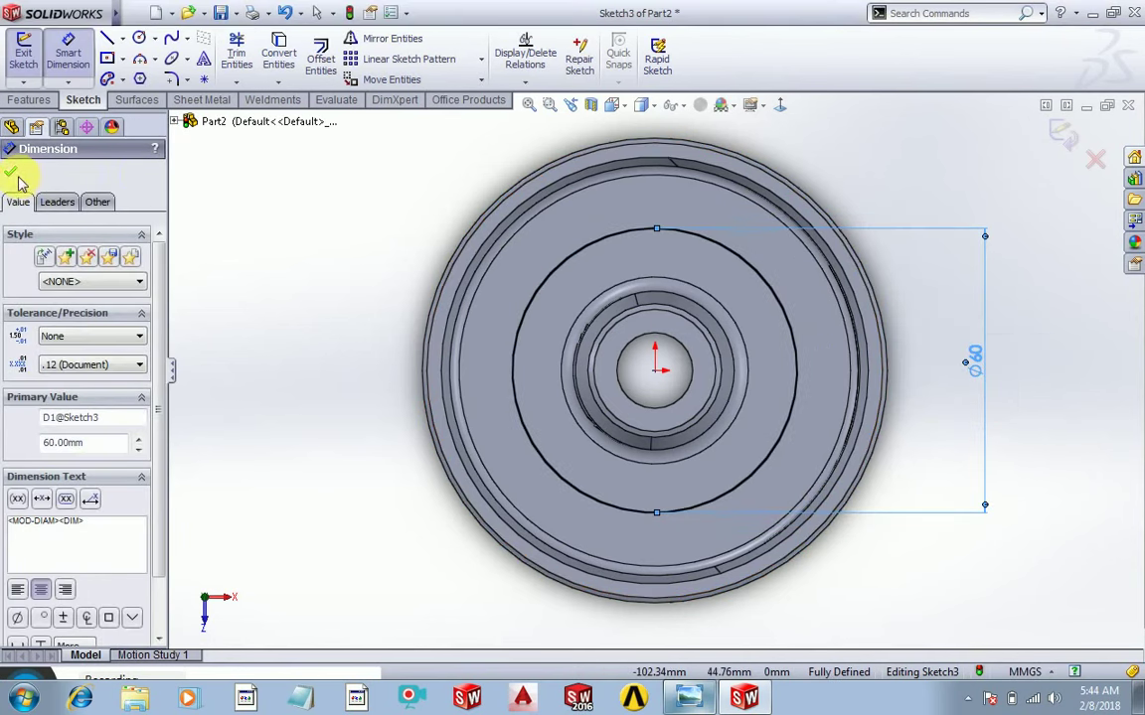
{"action": "left_click", "coordinate": [12, 171]}
Step: Make the Ø60 circle construction geometry and draw a small circle at its top point
{"action": "left_click", "coordinate": [614, 234]}
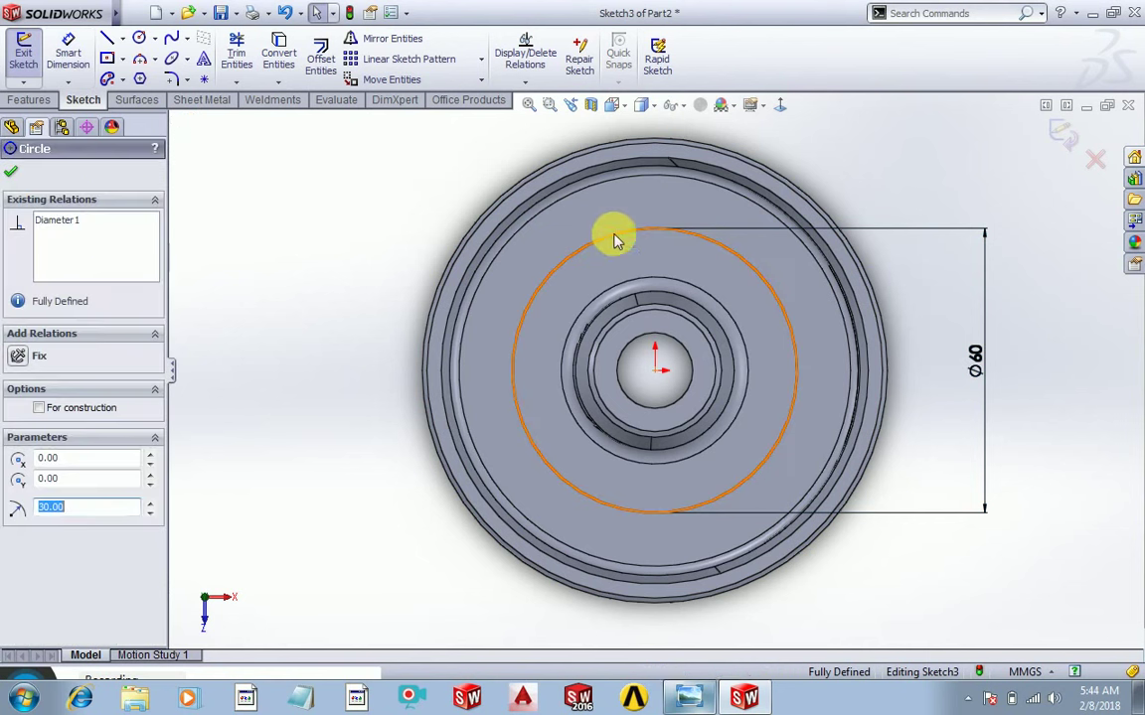
{"action": "left_click", "coordinate": [341, 192]}
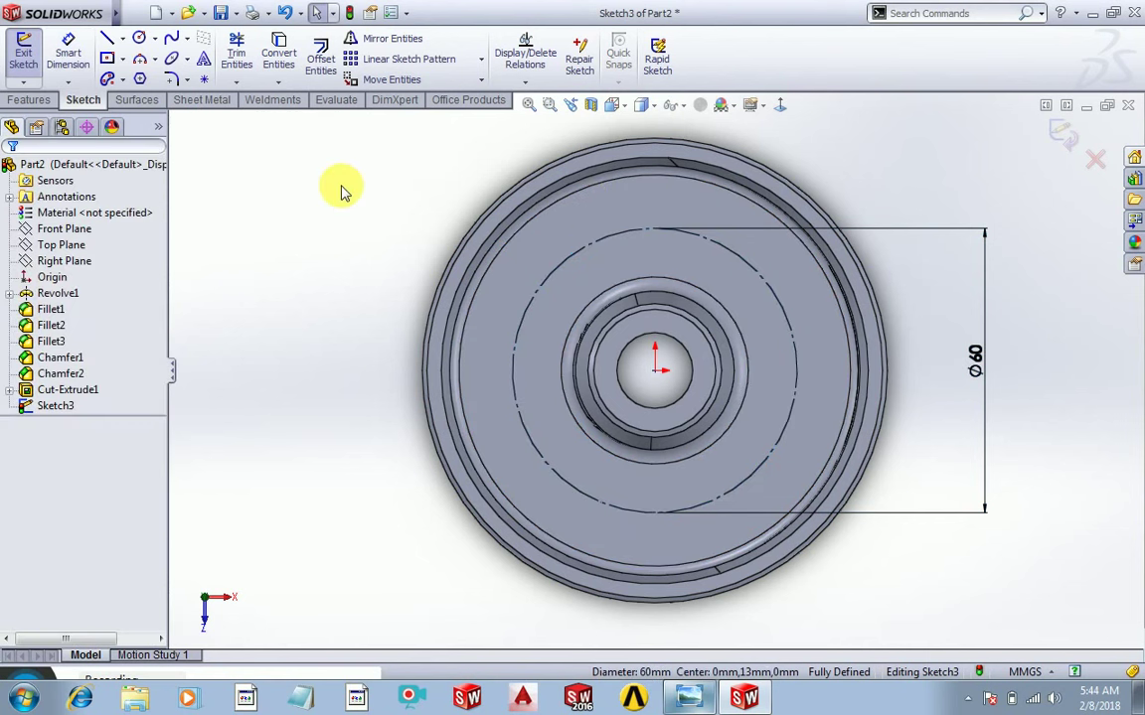
{"action": "left_click", "coordinate": [140, 39]}
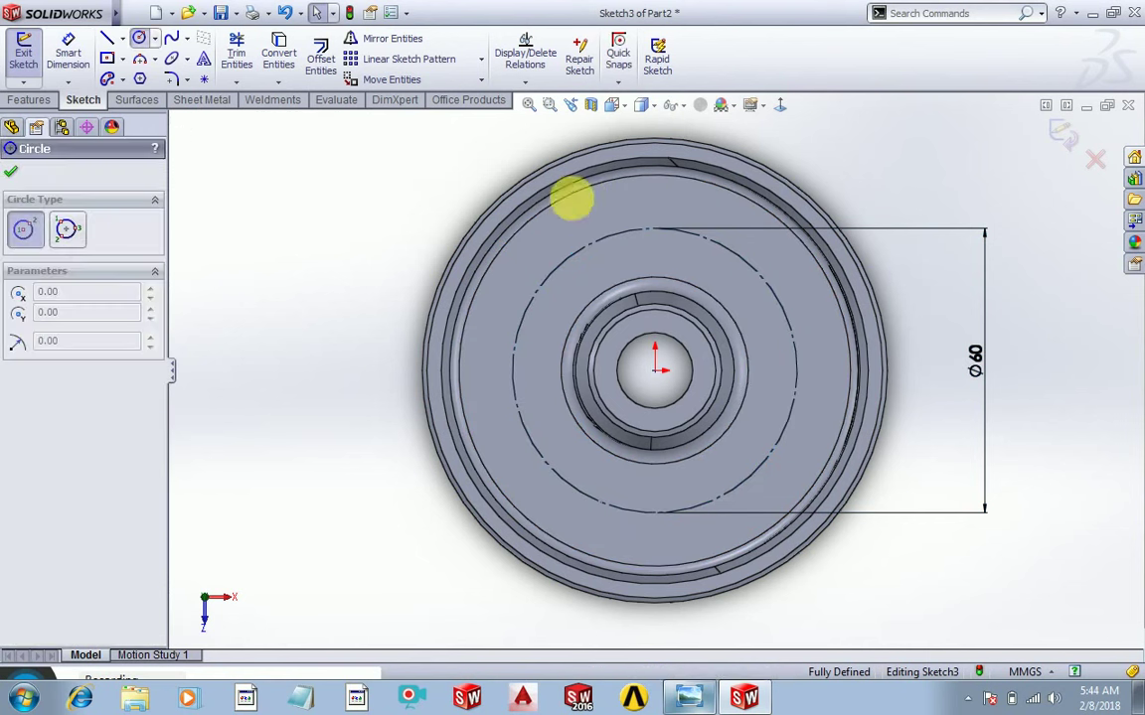
{"action": "left_click", "coordinate": [668, 247]}
{"action": "key", "text": "Escape"}
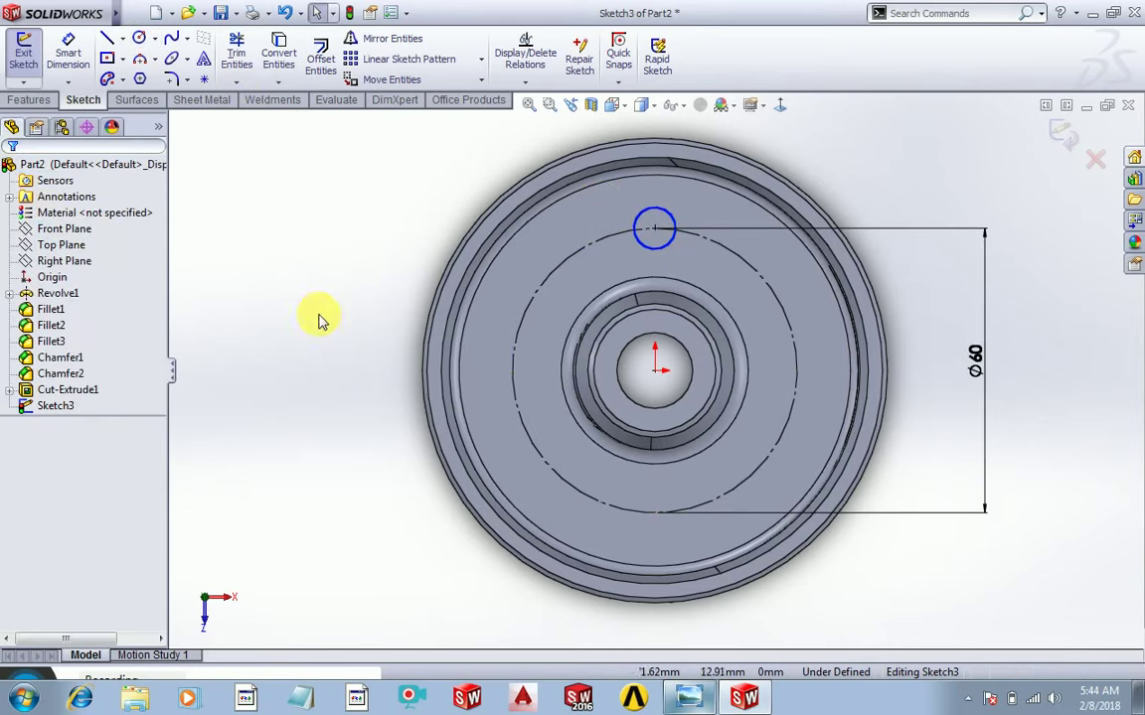
{"action": "left_click", "coordinate": [691, 699]}
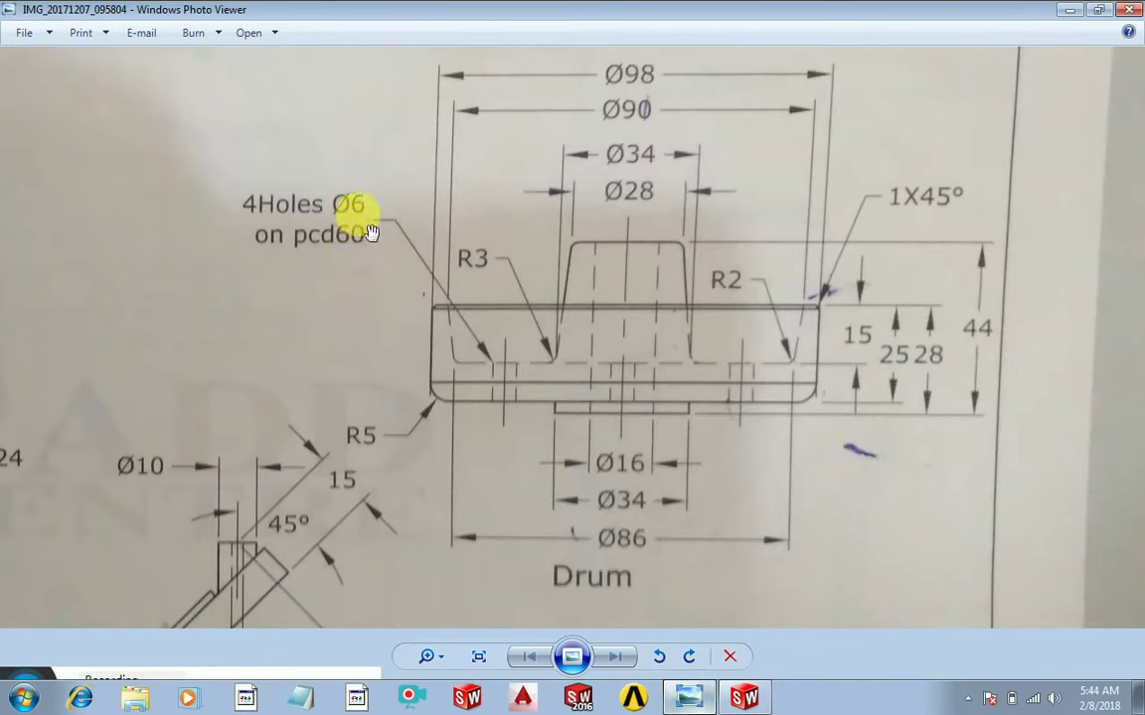
{"action": "left_click", "coordinate": [693, 701]}
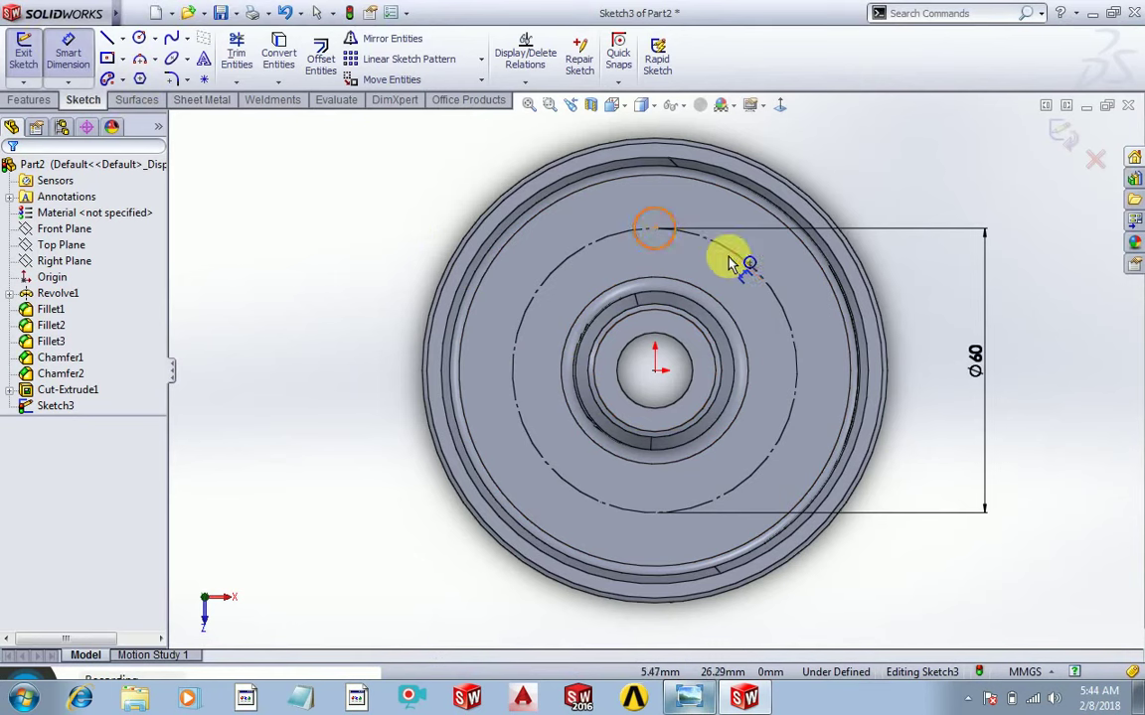
Step: Dimension the small hole circle at Ø6 mm, fully defining Sketch3
{"action": "left_click", "coordinate": [672, 222]}
{"action": "left_click", "coordinate": [830, 161]}
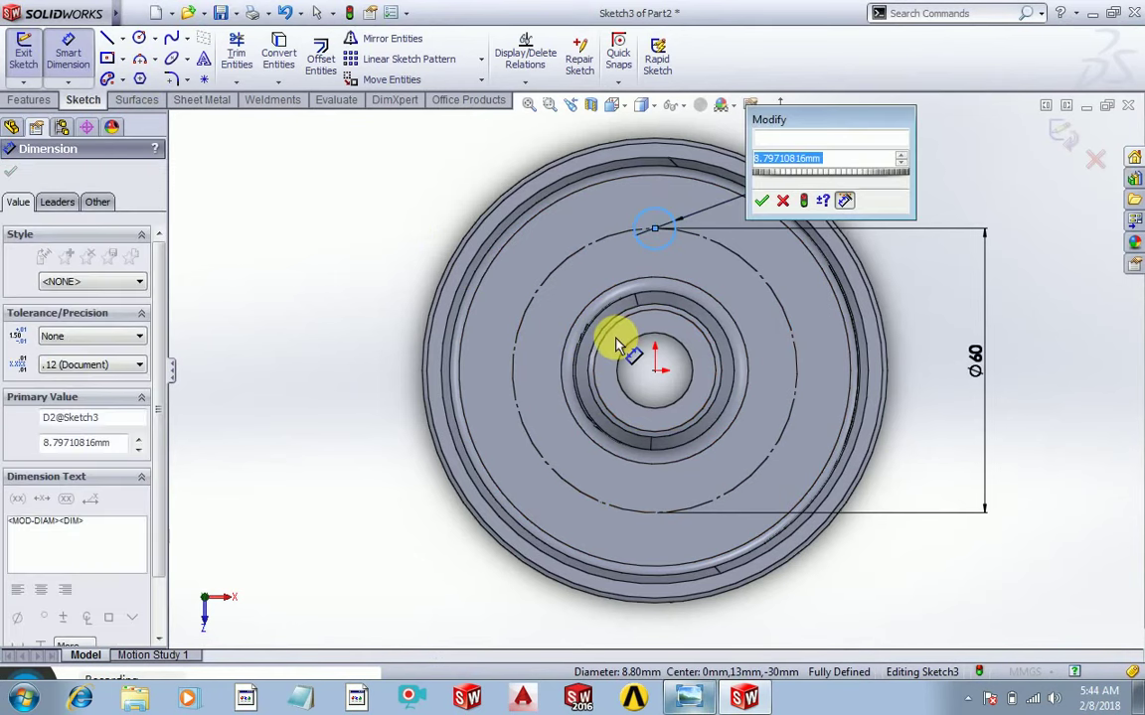
{"action": "type", "text": "6"}
{"action": "key", "text": "Return"}
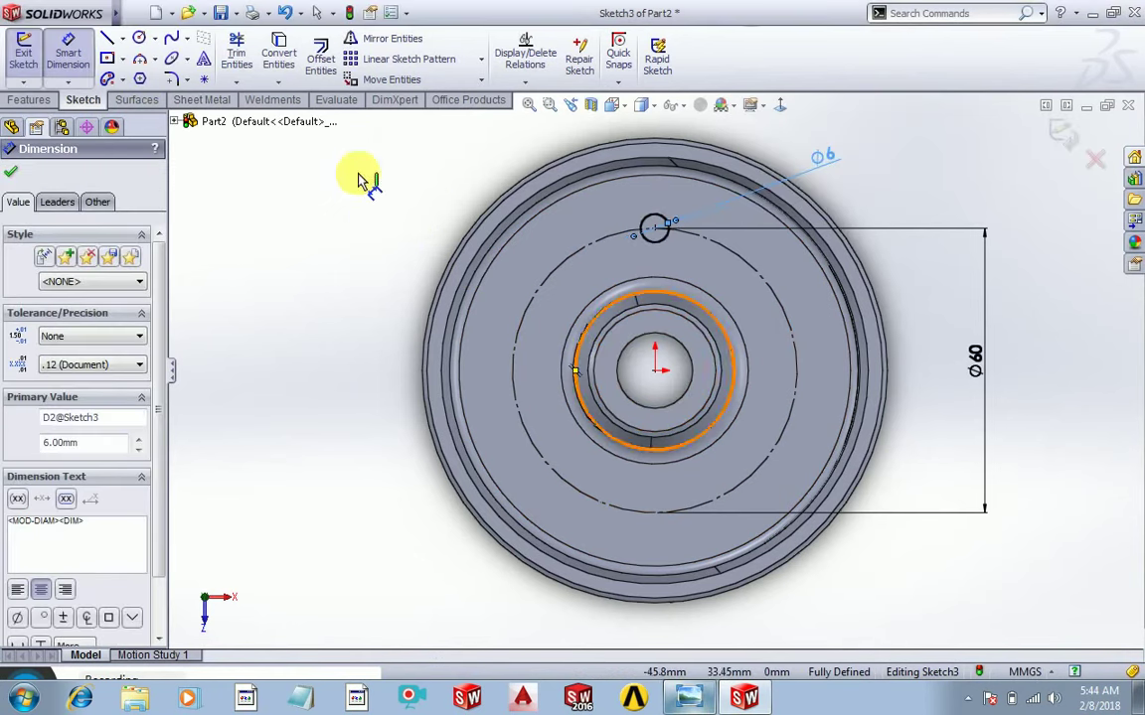
{"action": "left_click", "coordinate": [14, 176]}
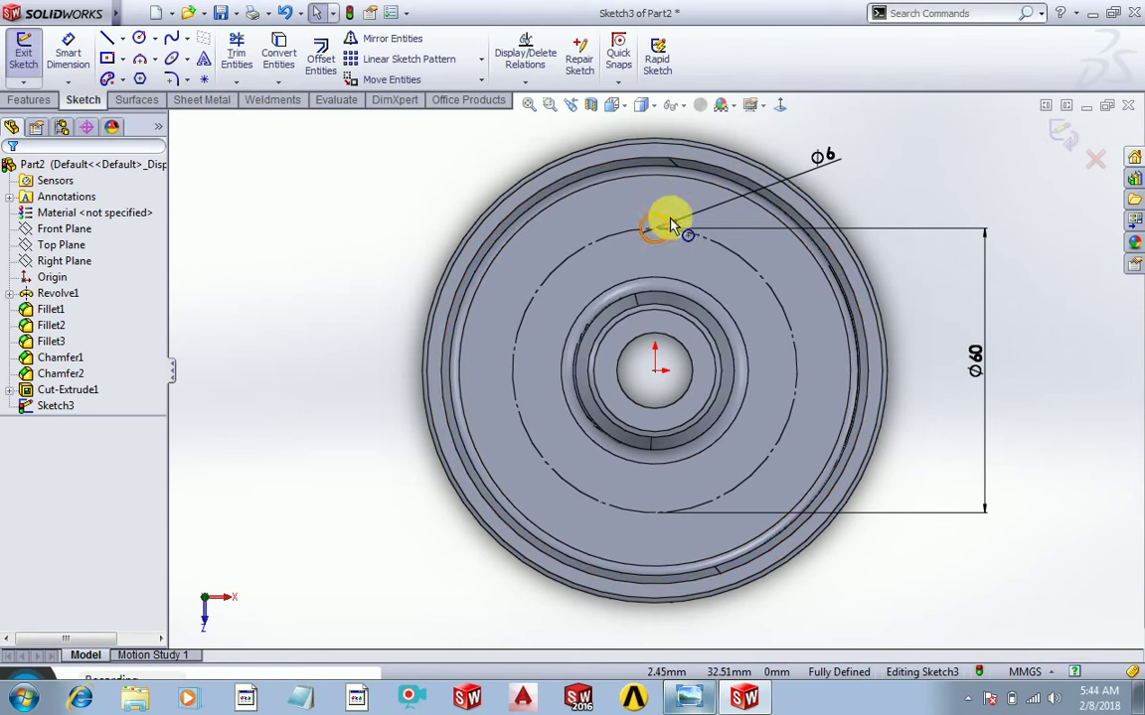
{"action": "left_click", "coordinate": [483, 61]}
Step: Circular-pattern the Ø6 circle into 4 instances about the pitch-circle centre
{"action": "left_click", "coordinate": [467, 99]}
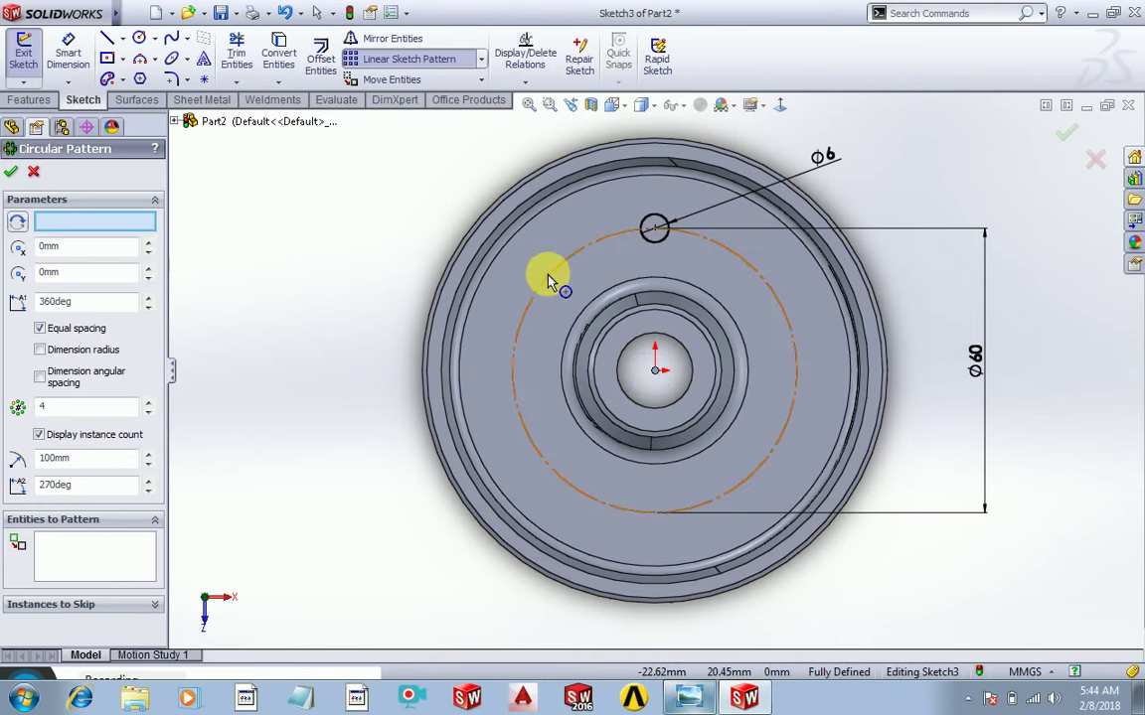
{"action": "left_click", "coordinate": [521, 301]}
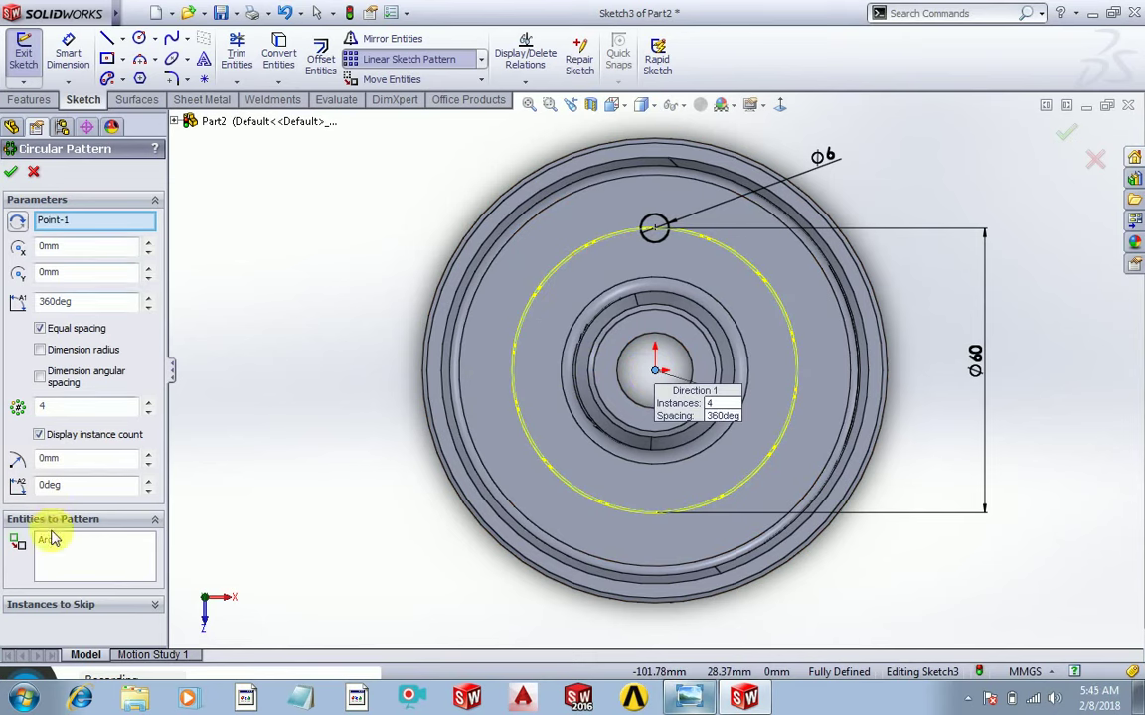
{"action": "right_click", "coordinate": [53, 539]}
{"action": "left_click", "coordinate": [89, 550]}
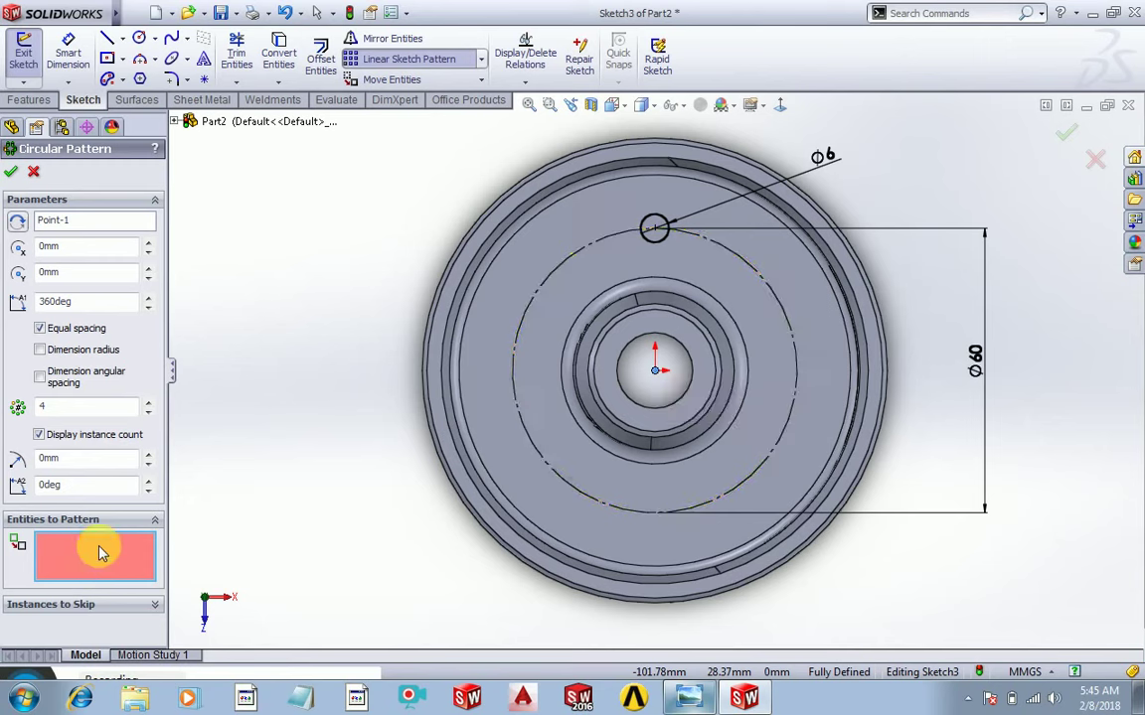
{"action": "left_click", "coordinate": [655, 231]}
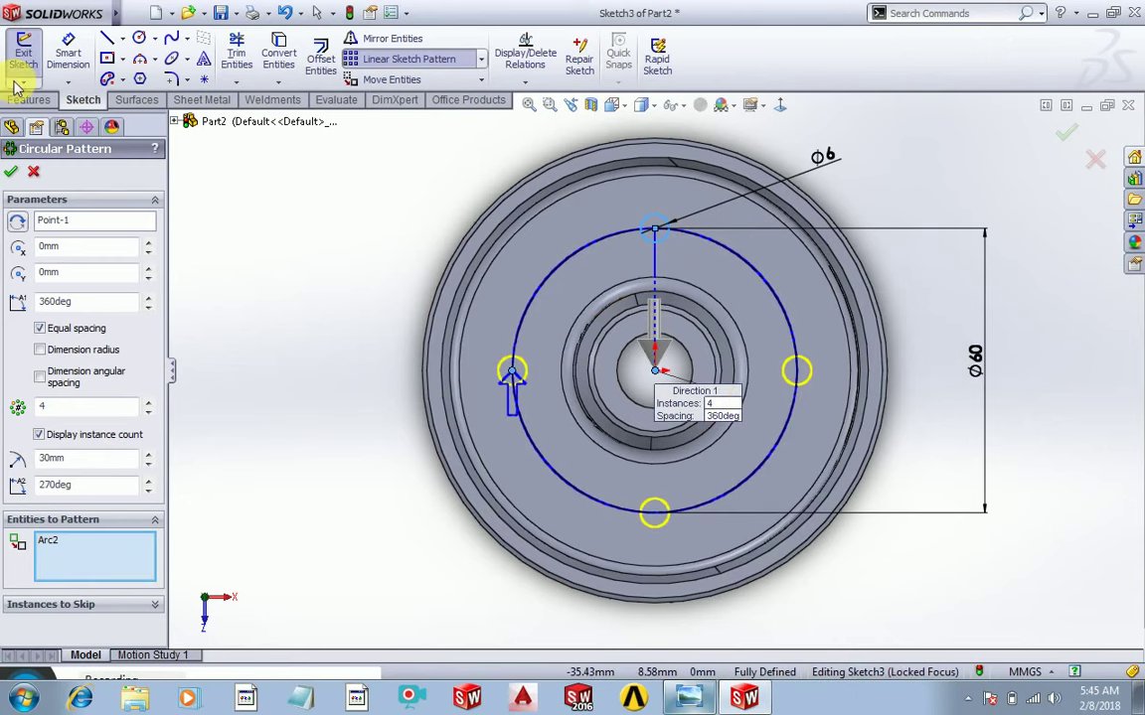
{"action": "left_click", "coordinate": [12, 174]}
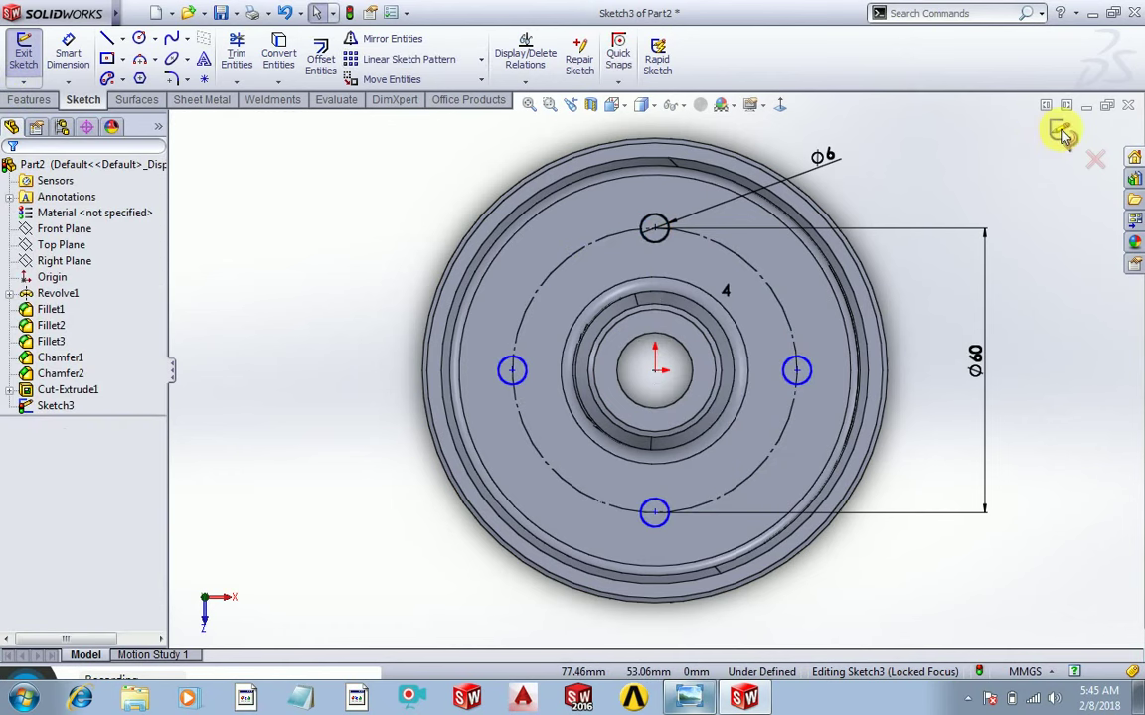
Step: Extrude-cut the four Ø6 circles through the drum floor
{"action": "left_click", "coordinate": [32, 103]}
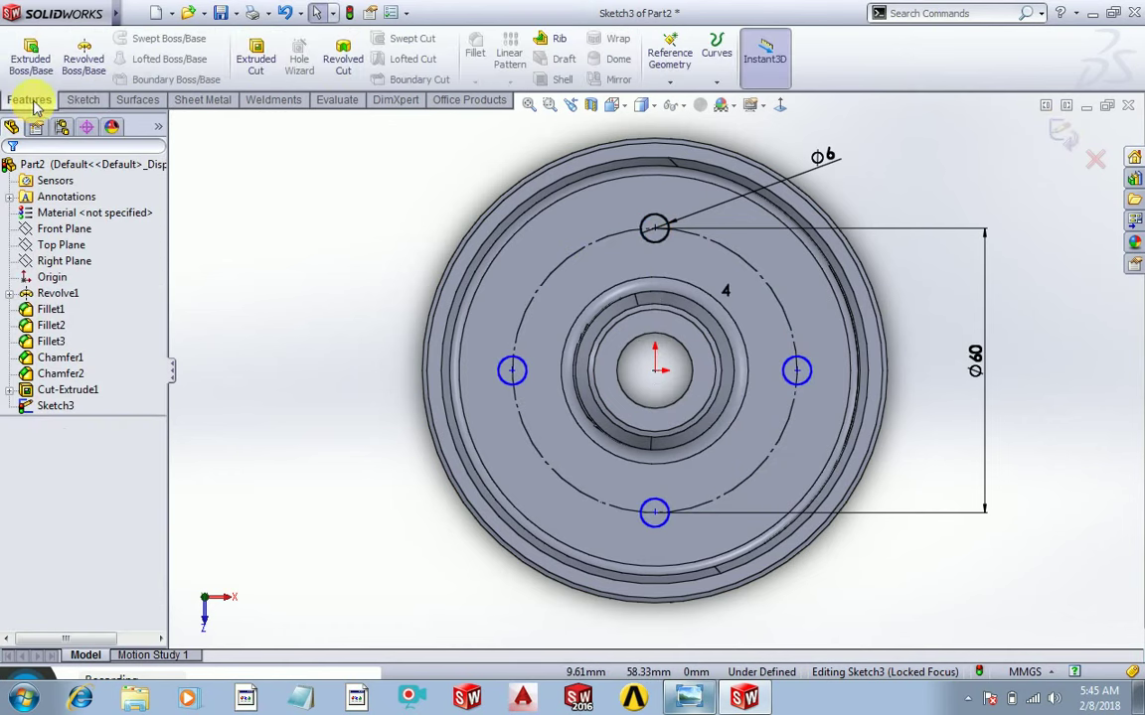
{"action": "left_click", "coordinate": [239, 65]}
{"action": "mouse_move", "coordinate": [237, 314]}
{"action": "middle_mouse_down"}
{"action": "mouse_move", "coordinate": [312, 174]}
{"action": "mouse_move", "coordinate": [299, 194]}
{"action": "mouse_move", "coordinate": [327, 209]}
{"action": "mouse_move", "coordinate": [357, 263]}
{"action": "mouse_move", "coordinate": [265, 263]}
{"action": "mouse_move", "coordinate": [370, 301]}
{"action": "mouse_move", "coordinate": [307, 223]}
{"action": "mouse_move", "coordinate": [283, 102]}
{"action": "mouse_move", "coordinate": [345, 319]}
{"action": "mouse_move", "coordinate": [302, 174]}
{"action": "middle_mouse_up"}
{"action": "left_click", "coordinate": [13, 172]}
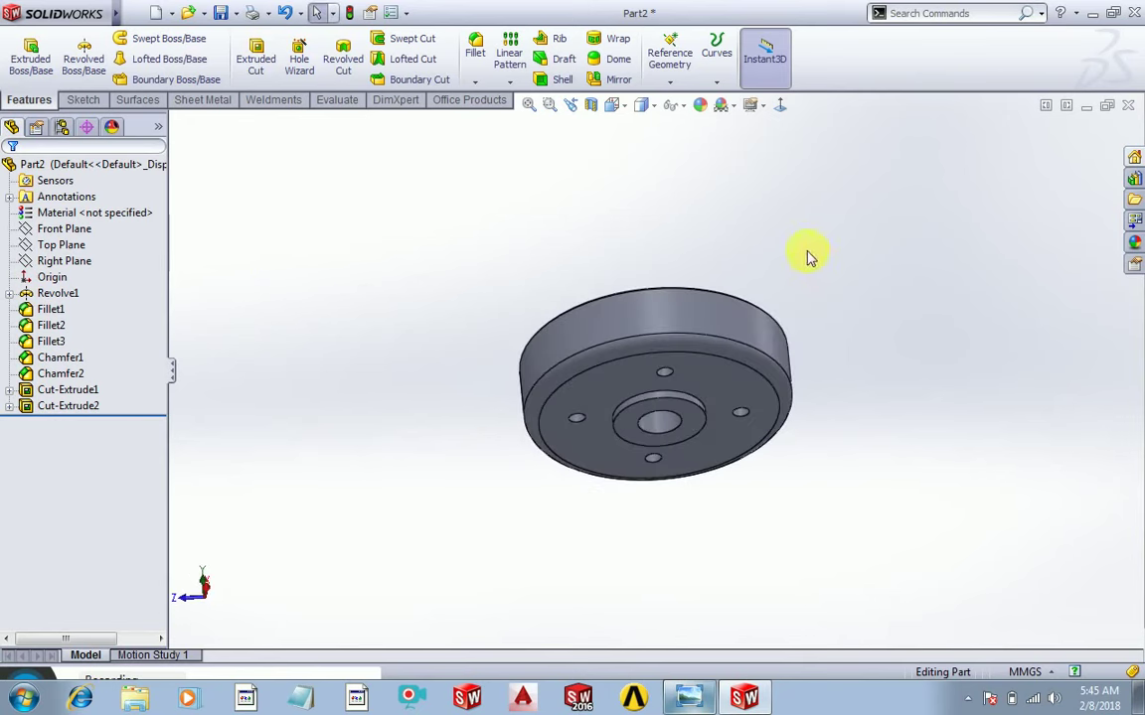
Step: Inspect the four cut holes from several angles and bring up the appearance editor
{"action": "scroll", "coordinate": [690, 259], "scroll_direction": "up", "scroll_amount": 3}
{"action": "scroll", "coordinate": [672, 363], "scroll_direction": "down", "scroll_amount": 4}
{"action": "scroll", "coordinate": [600, 439], "scroll_direction": "up", "scroll_amount": 4}
{"action": "scroll", "coordinate": [641, 434], "scroll_direction": "down", "scroll_amount": 2}
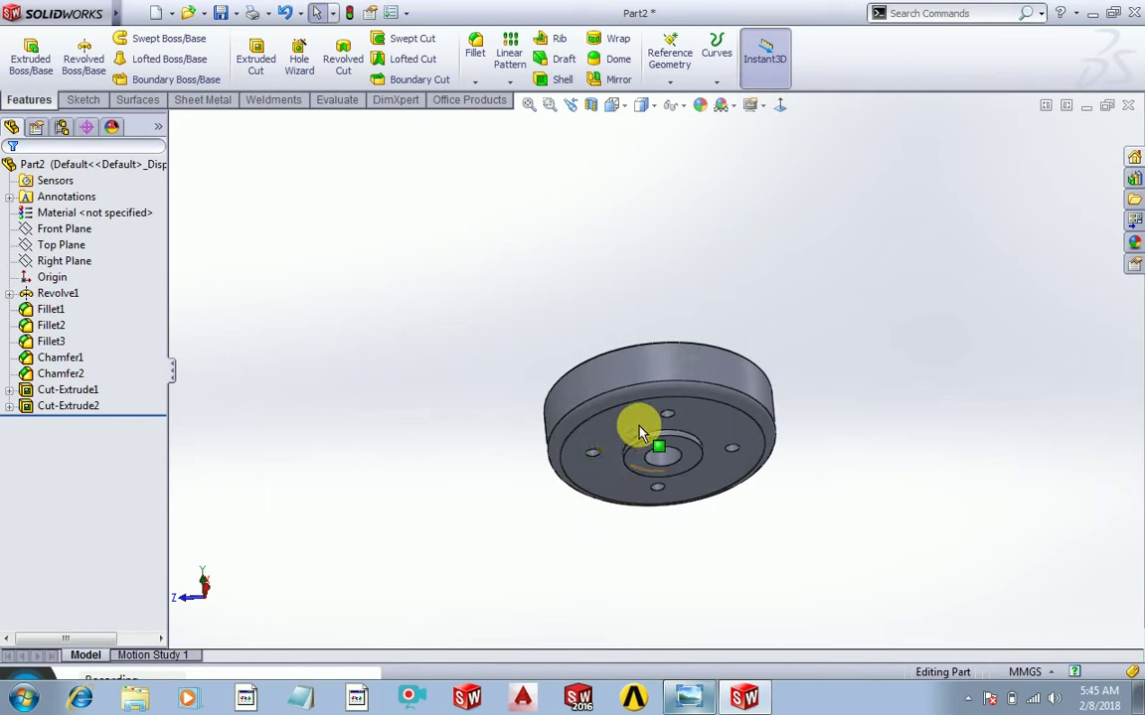
{"action": "scroll", "coordinate": [646, 408], "scroll_direction": "down", "scroll_amount": 3}
{"action": "mouse_move", "coordinate": [657, 379]}
{"action": "middle_mouse_down"}
{"action": "mouse_move", "coordinate": [747, 500]}
{"action": "mouse_move", "coordinate": [885, 340]}
{"action": "mouse_move", "coordinate": [616, 496]}
{"action": "mouse_move", "coordinate": [659, 498]}
{"action": "mouse_move", "coordinate": [690, 439]}
{"action": "mouse_move", "coordinate": [671, 476]}
{"action": "middle_mouse_up"}
{"action": "scroll", "coordinate": [617, 500], "scroll_direction": "up", "scroll_amount": 3}
{"action": "scroll", "coordinate": [658, 498], "scroll_direction": "down", "scroll_amount": 3}
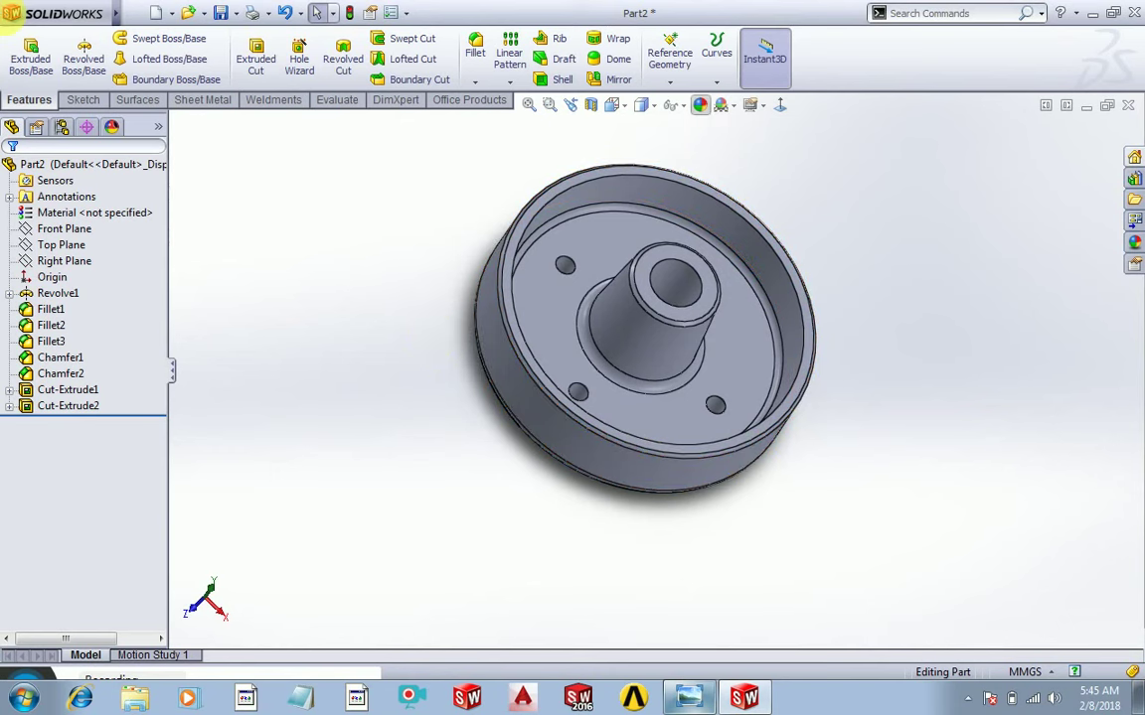
{"action": "left_click", "coordinate": [701, 104]}
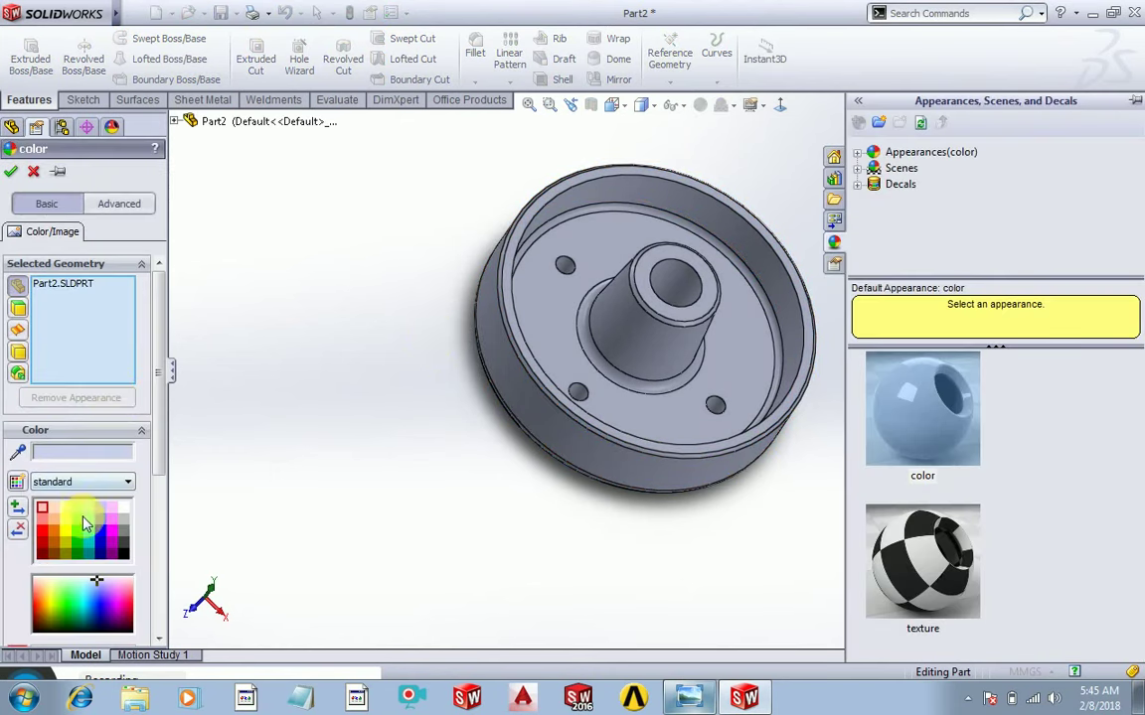
Step: Apply a light beige colour (RGB 254, 222, 194) to the whole drum part
{"action": "scroll", "coordinate": [150, 417], "scroll_direction": "down", "scroll_amount": 3}
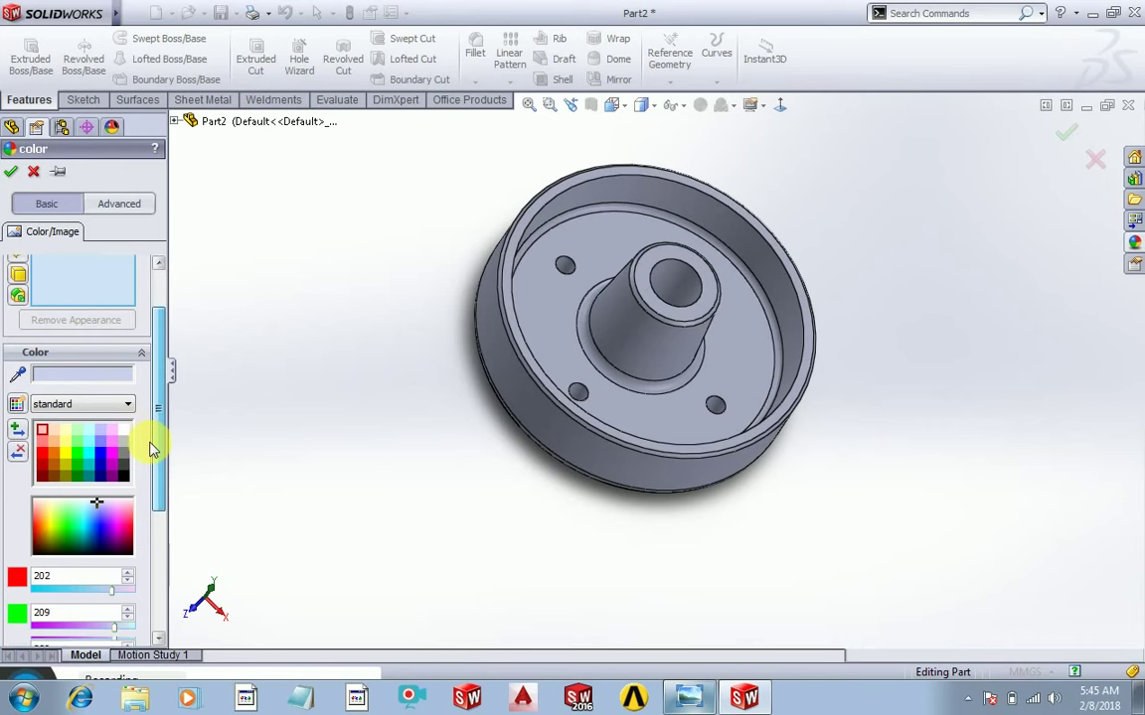
{"action": "left_click", "coordinate": [54, 425]}
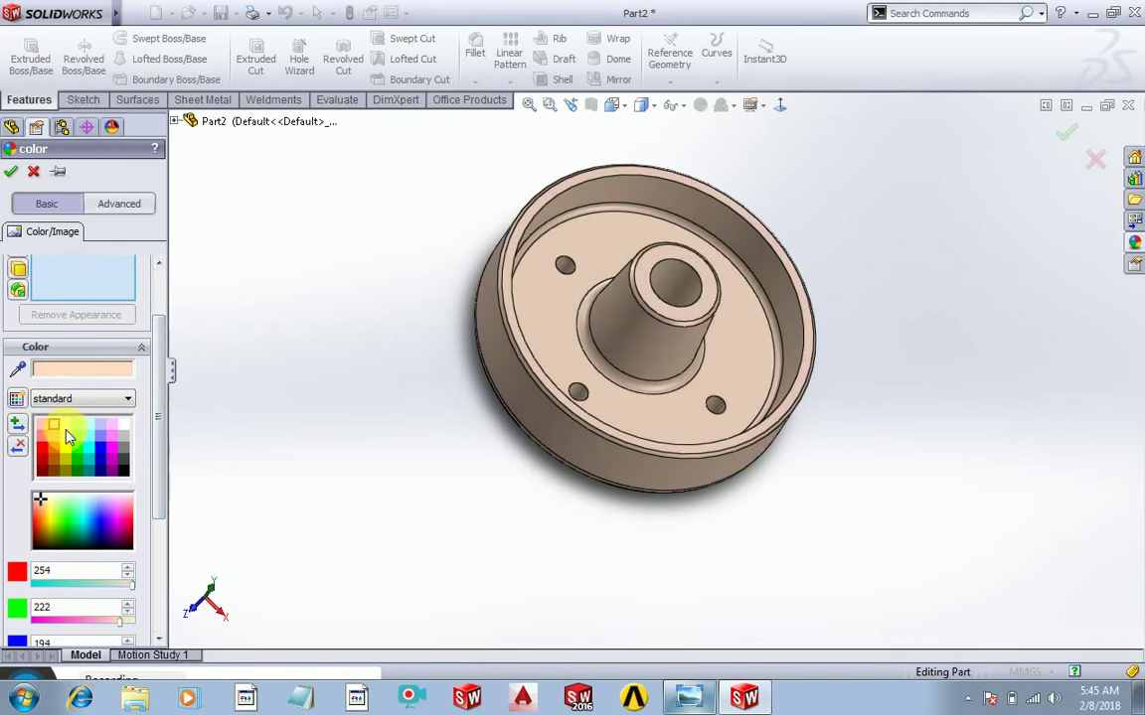
{"action": "left_click", "coordinate": [12, 173]}
{"action": "mouse_move", "coordinate": [396, 353]}
{"action": "middle_mouse_down"}
{"action": "mouse_move", "coordinate": [408, 133]}
{"action": "mouse_move", "coordinate": [473, 148]}
{"action": "mouse_move", "coordinate": [600, 138]}
{"action": "mouse_move", "coordinate": [722, 256]}
{"action": "mouse_move", "coordinate": [769, 368]}
{"action": "mouse_move", "coordinate": [711, 396]}
{"action": "mouse_move", "coordinate": [642, 383]}
{"action": "mouse_move", "coordinate": [659, 388]}
{"action": "mouse_move", "coordinate": [743, 301]}
{"action": "mouse_move", "coordinate": [684, 215]}
{"action": "mouse_move", "coordinate": [661, 149]}
{"action": "middle_mouse_up"}
Step: Show the drum in Hidden Lines Visible from the Front view and compare with the reference drawing
{"action": "key", "text": "Escape"}
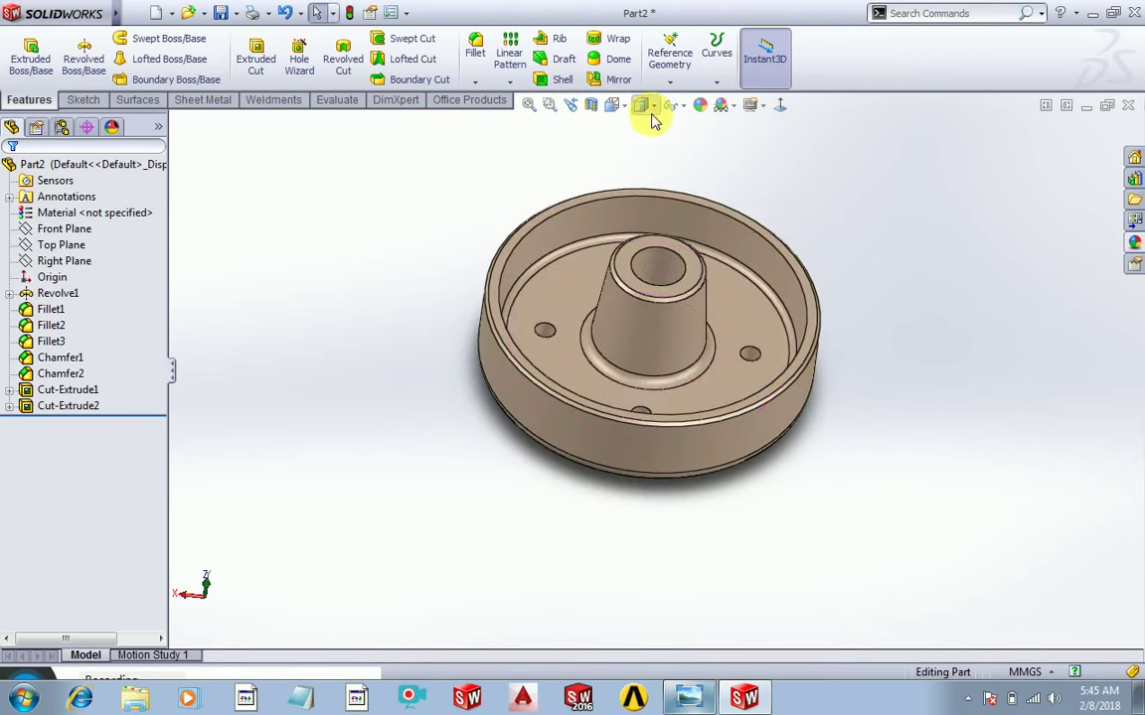
{"action": "left_click", "coordinate": [644, 105]}
{"action": "left_click", "coordinate": [644, 196]}
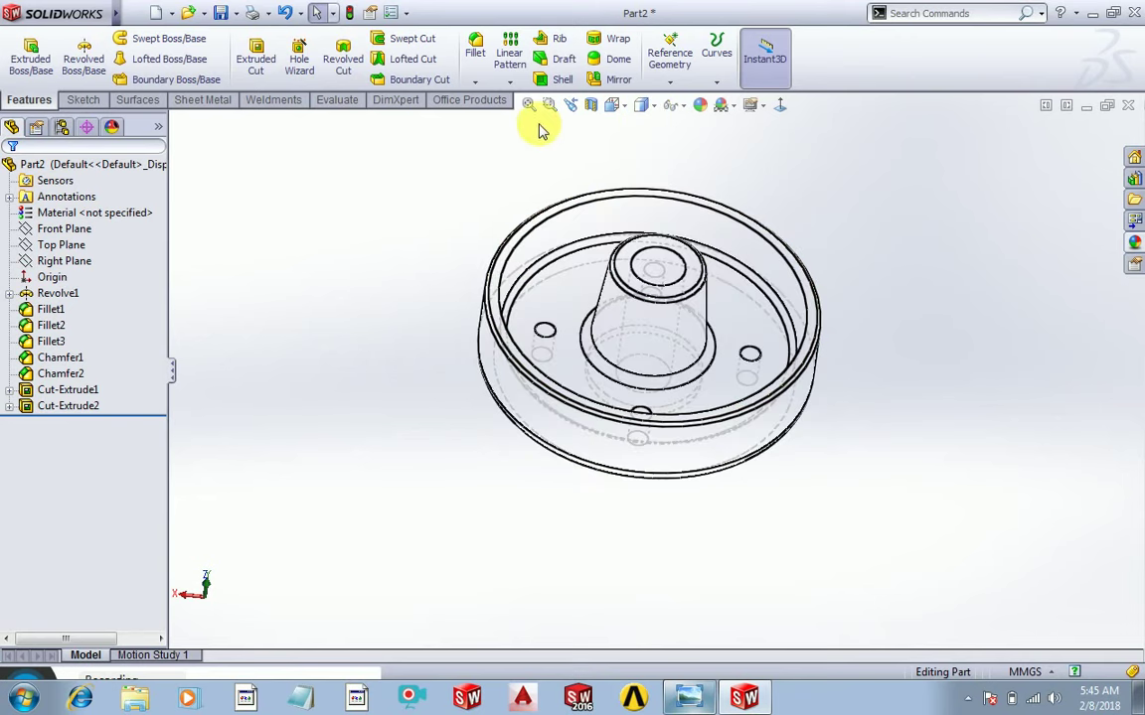
{"action": "left_click", "coordinate": [620, 112]}
{"action": "left_click", "coordinate": [636, 129]}
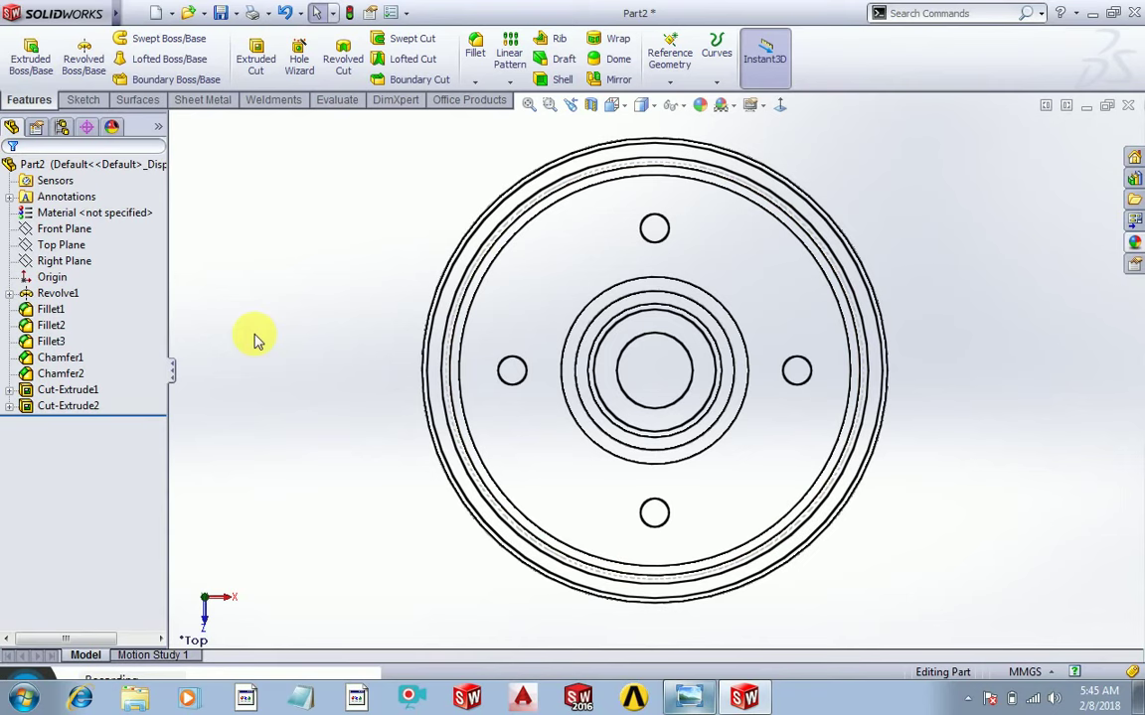
{"action": "mouse_move", "coordinate": [612, 106]}
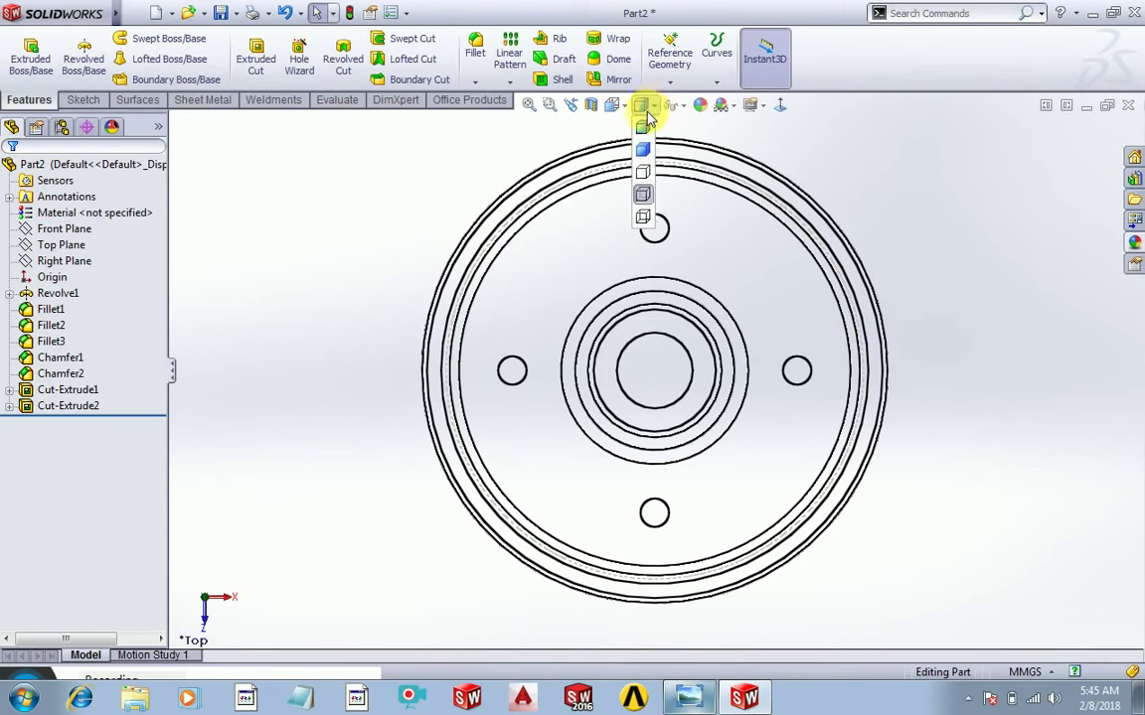
{"action": "left_click", "coordinate": [634, 148]}
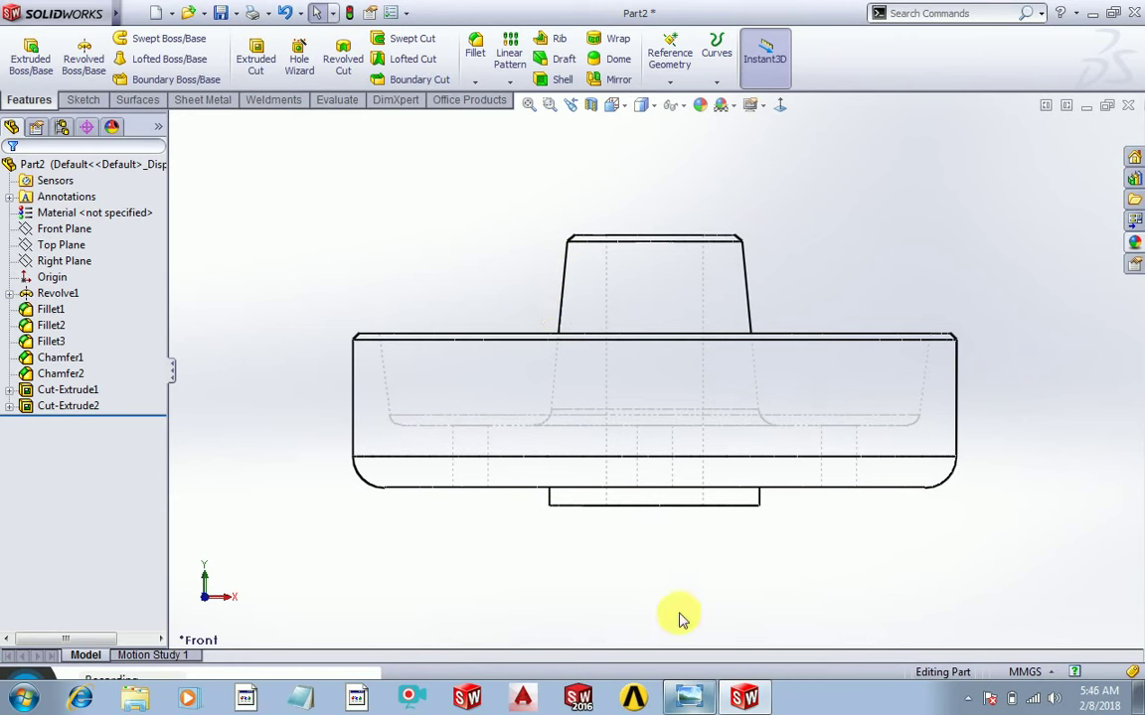
{"action": "left_click", "coordinate": [692, 700]}
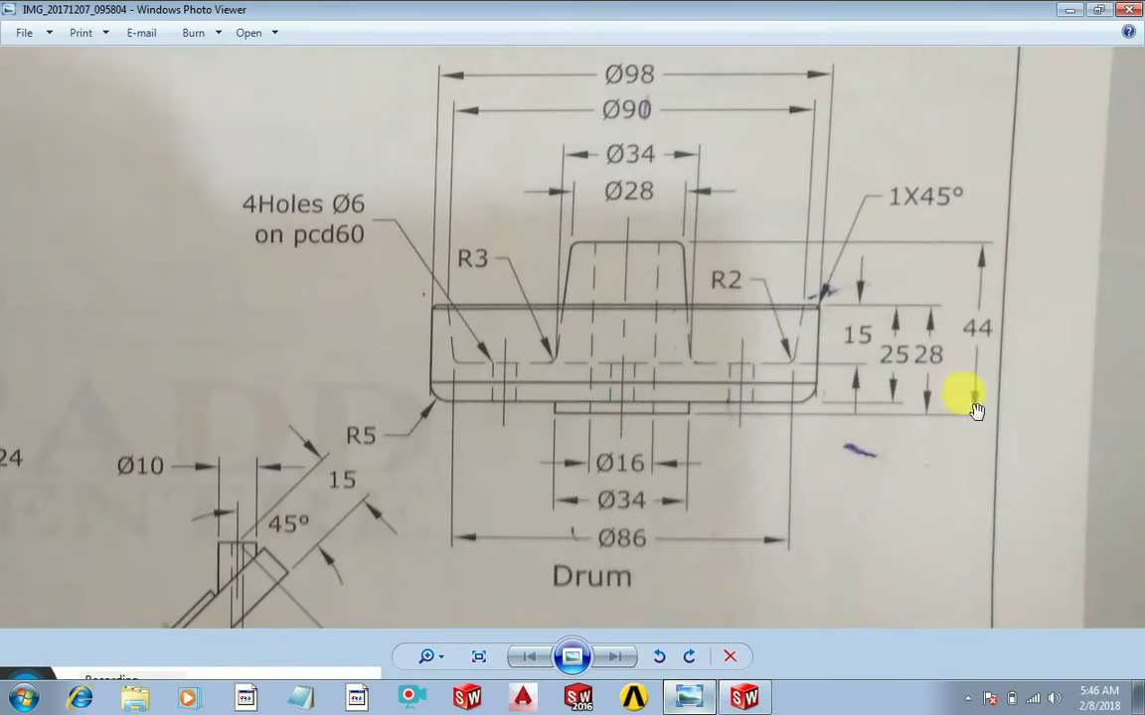
Step: Show the finished drum in isometric (Ctrl+7), Shaded With Edges, zoomed and orbited to an angle
{"action": "left_click", "coordinate": [745, 700]}
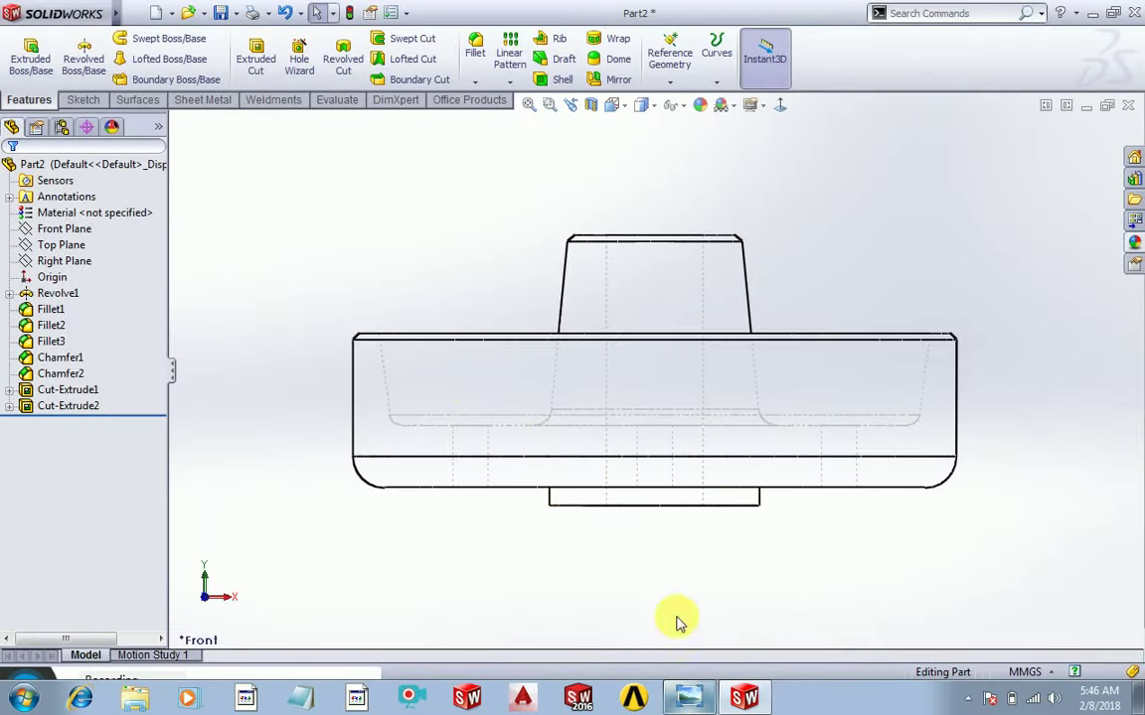
{"action": "key", "text": "ctrl+7"}
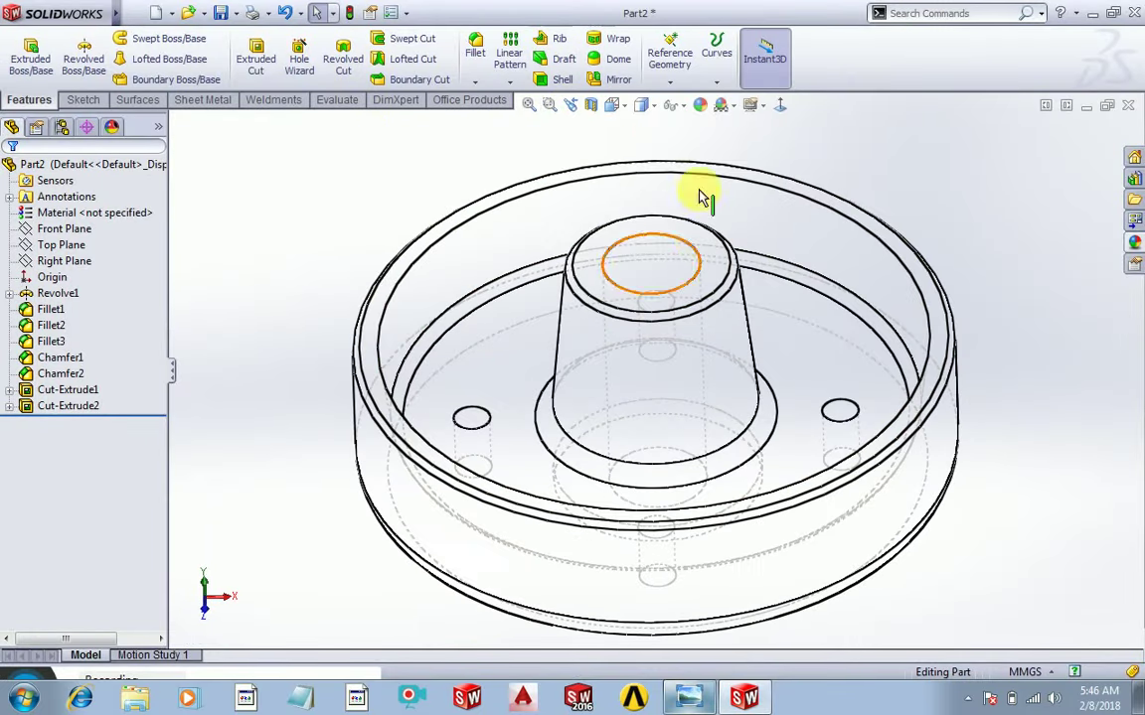
{"action": "left_click", "coordinate": [644, 125]}
{"action": "scroll", "coordinate": [473, 196], "scroll_direction": "up", "scroll_amount": 3}
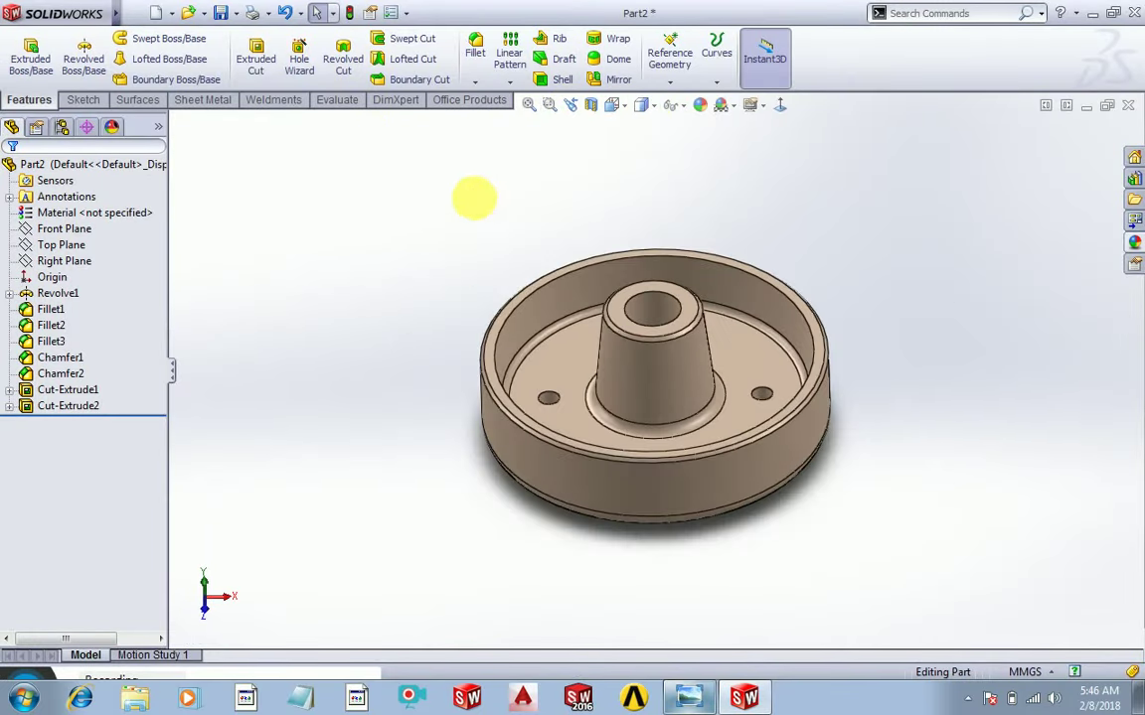
{"action": "mouse_move", "coordinate": [473, 197]}
{"action": "middle_mouse_down"}
{"action": "mouse_move", "coordinate": [511, 349]}
{"action": "mouse_move", "coordinate": [485, 264]}
{"action": "mouse_move", "coordinate": [455, 248]}
{"action": "mouse_move", "coordinate": [430, 276]}
{"action": "mouse_move", "coordinate": [524, 301]}
{"action": "mouse_move", "coordinate": [501, 286]}
{"action": "mouse_move", "coordinate": [480, 299]}
{"action": "mouse_move", "coordinate": [465, 272]}
{"action": "mouse_move", "coordinate": [605, 319]}
{"action": "mouse_move", "coordinate": [455, 261]}
{"action": "mouse_move", "coordinate": [494, 219]}
{"action": "middle_mouse_up"}
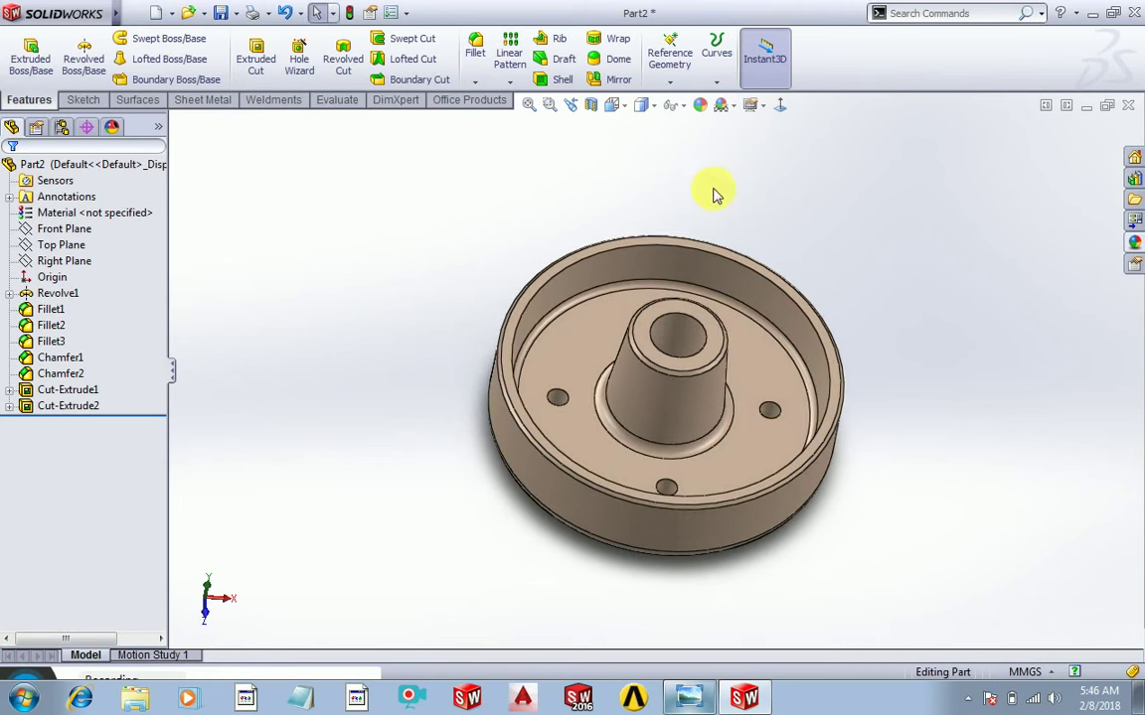
{"action": "mouse_move", "coordinate": [713, 194]}
{"action": "middle_mouse_down"}
{"action": "mouse_move", "coordinate": [753, 224]}
{"action": "mouse_move", "coordinate": [738, 221]}
{"action": "middle_mouse_up"}
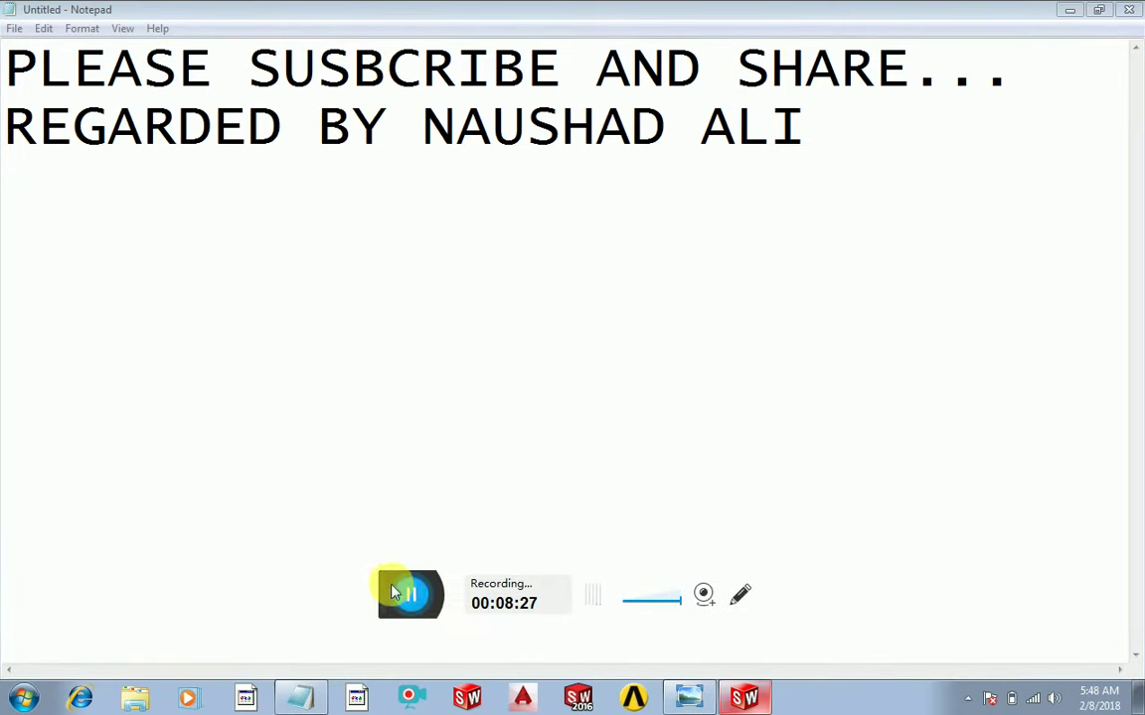
{"action": "left_click_drag", "start_coordinate": [350, 593], "coordinate": [10, 695]}
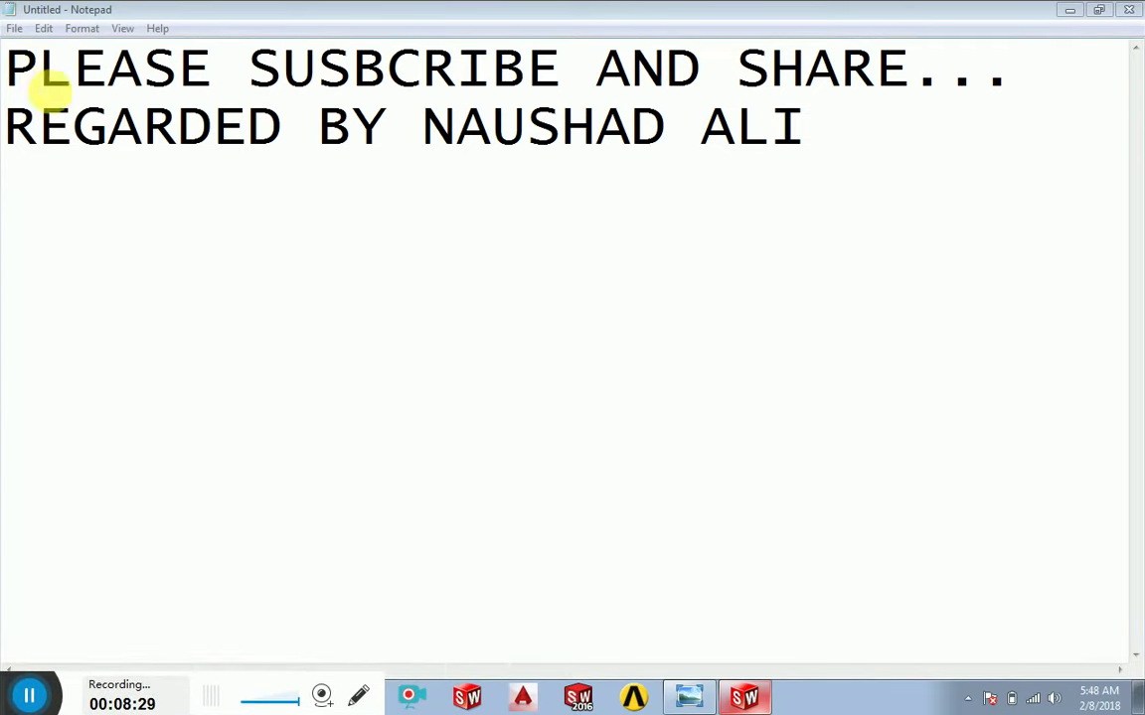